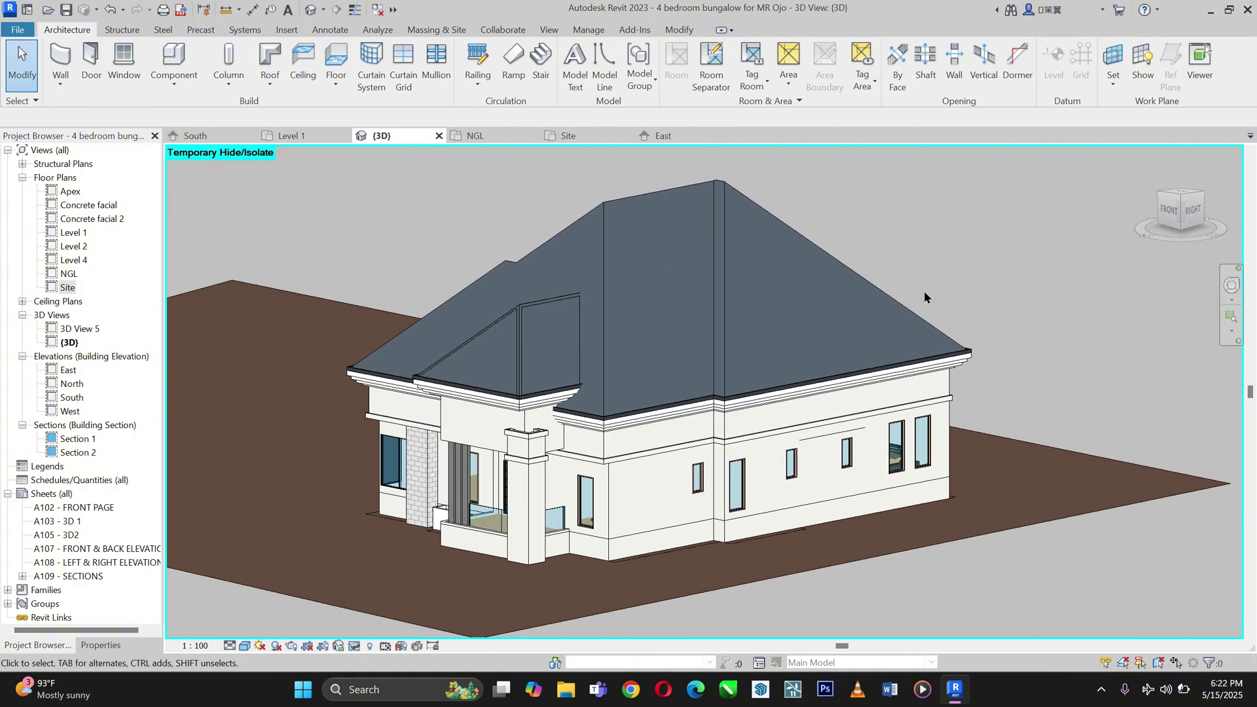
# Inspect the bungalow's main roof in 3D from both front corners and straight from the front.
pyautogui.moveTo(925, 291); pyautogui.dragTo(955, 294, button='middle')
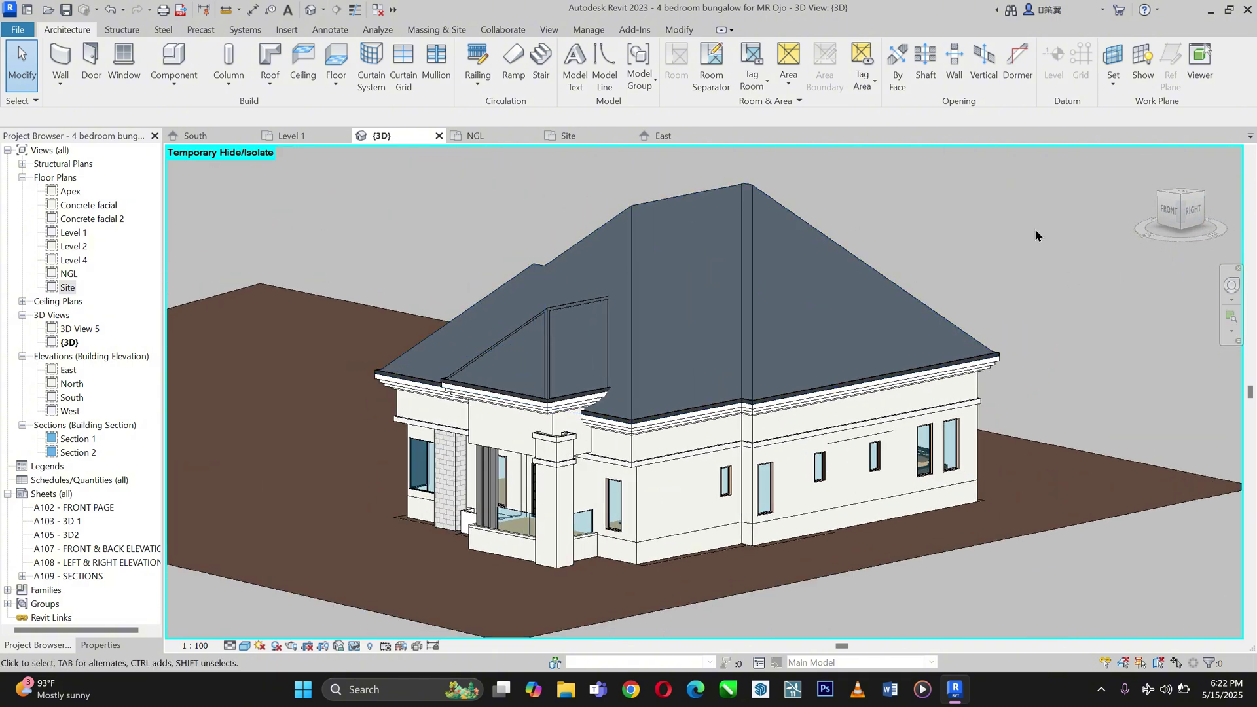
pyautogui.click(1184, 217)
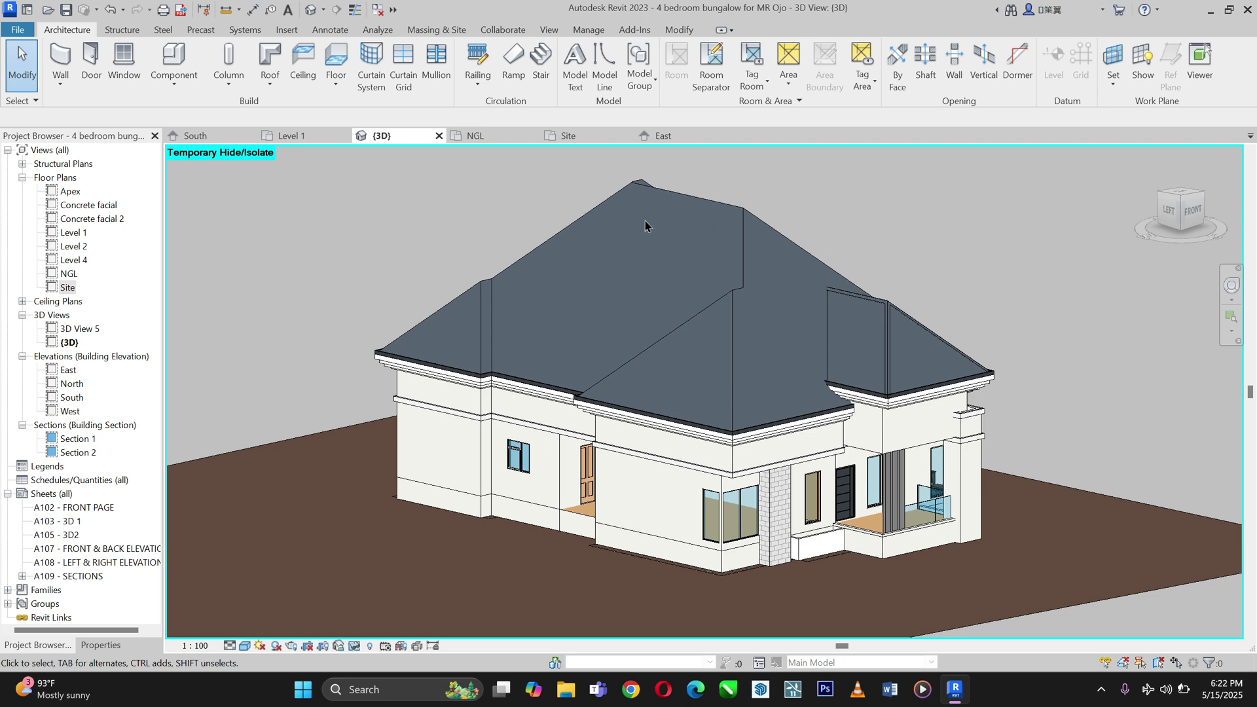
pyautogui.click(777, 232)
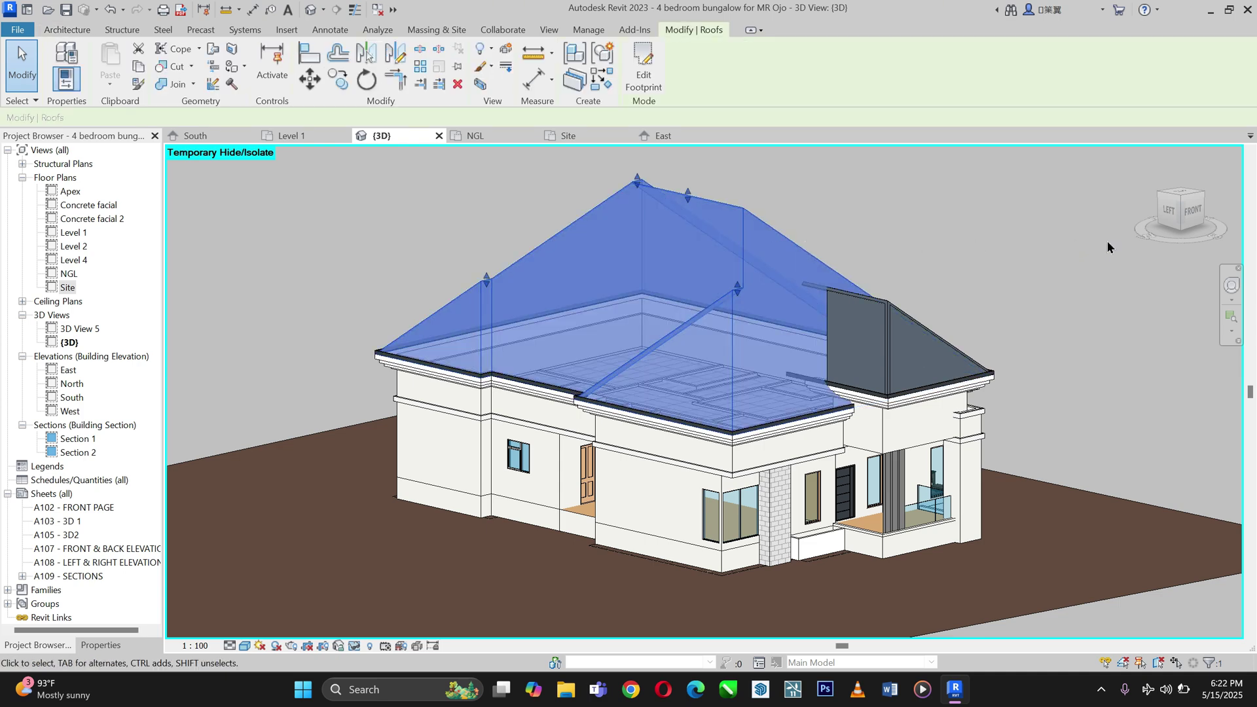
pyautogui.click(1193, 211)
pyautogui.scroll(1, 890, 589)
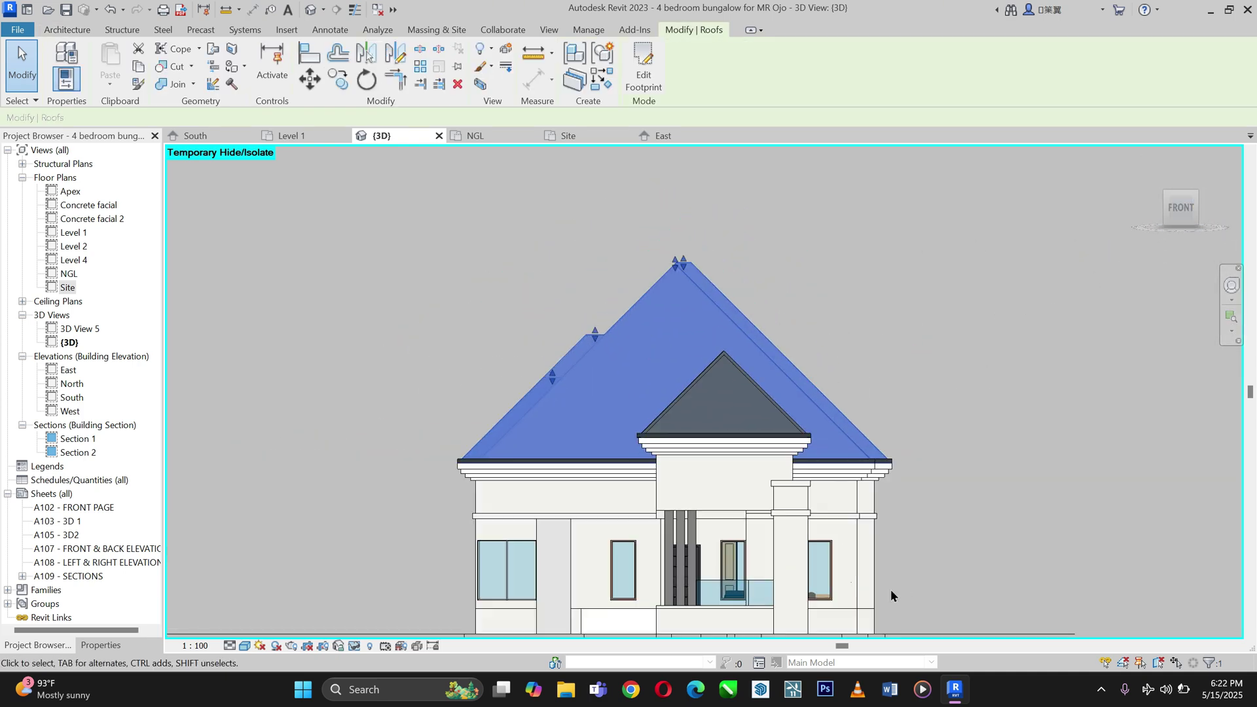
pyautogui.scroll(-2, 799, 519)
pyautogui.scroll(3, 753, 460)
pyautogui.scroll(-1, 753, 461)
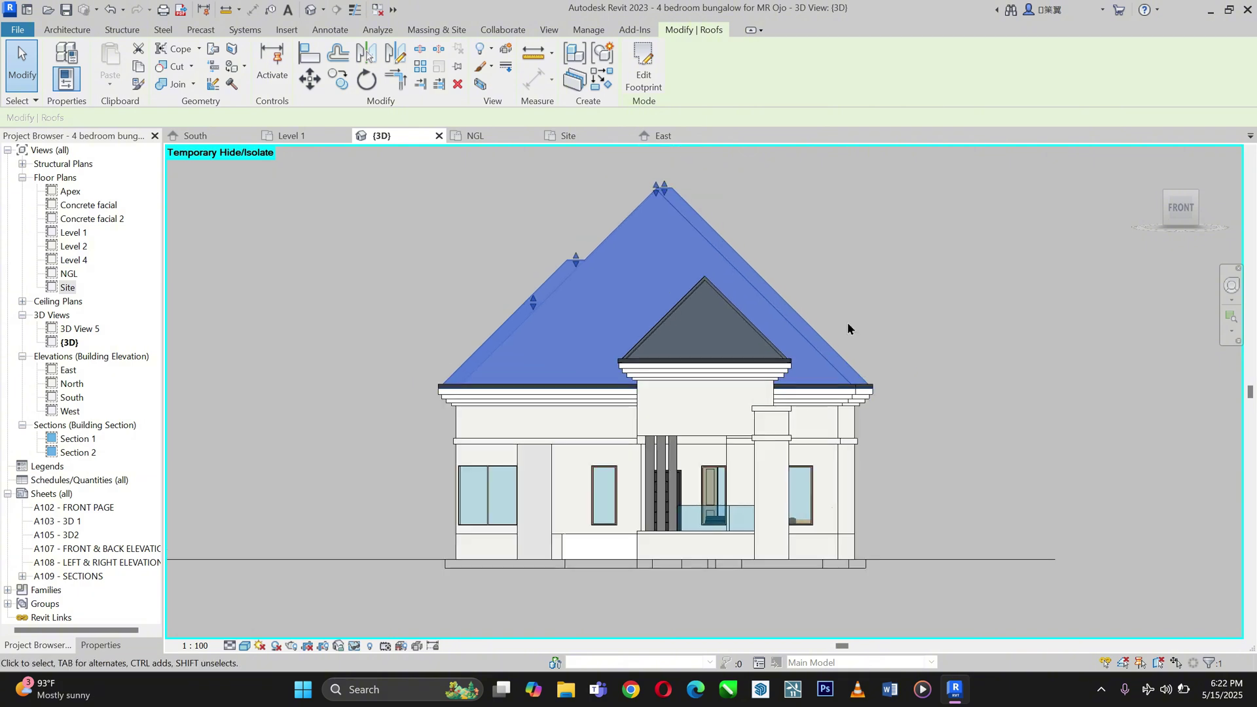
pyautogui.scroll(1, 847, 322)
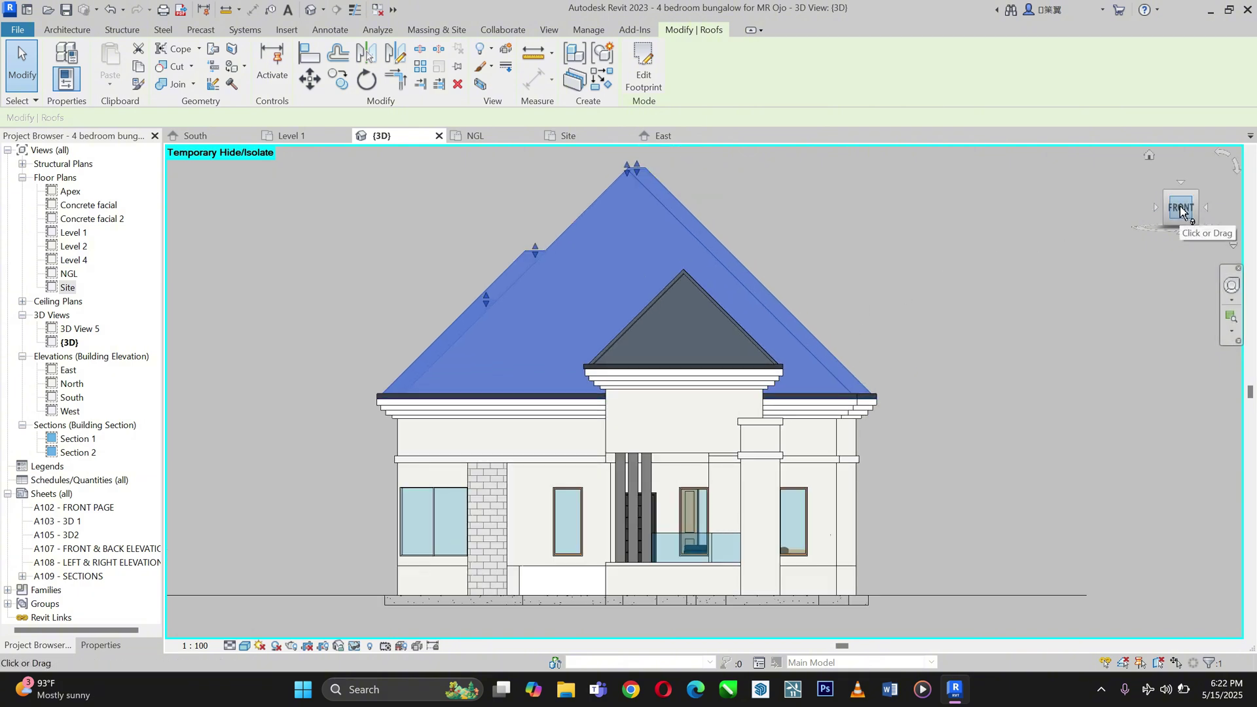
pyautogui.scroll(-1, 743, 421)
pyautogui.click(878, 300)
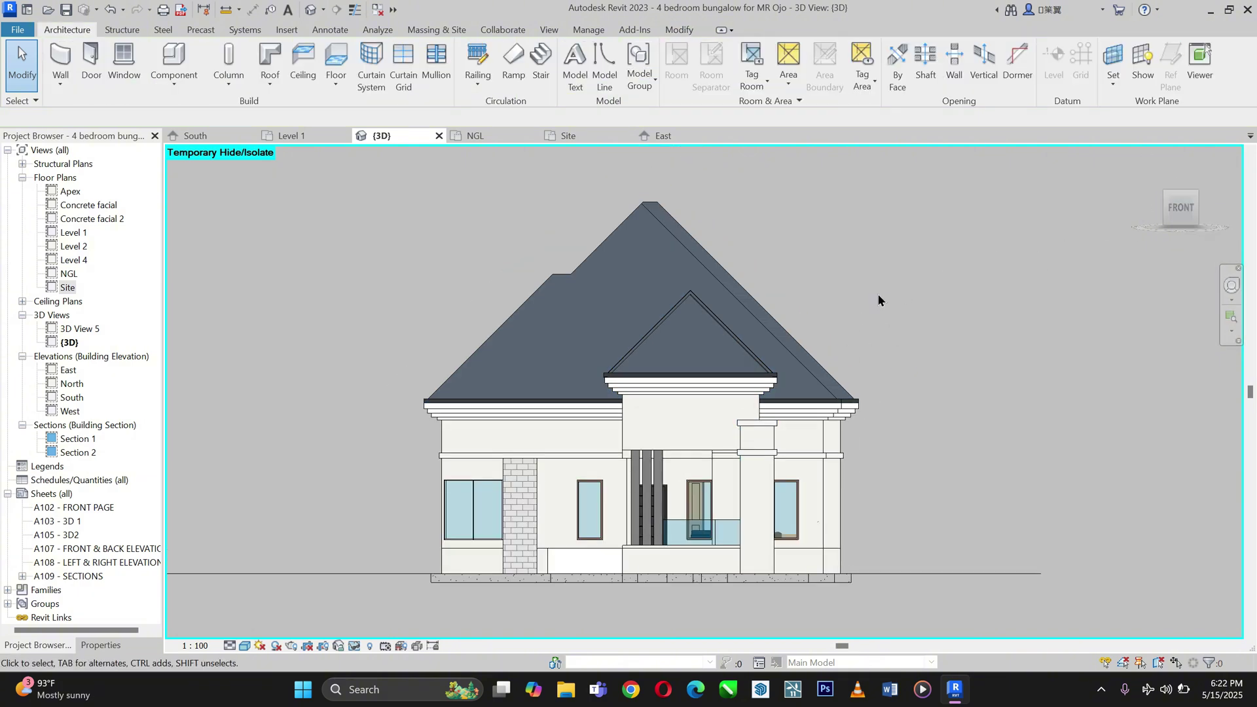
# Copy the main roof straight up in the front view so the duplicate sits clear above the house.
pyautogui.click(728, 257)
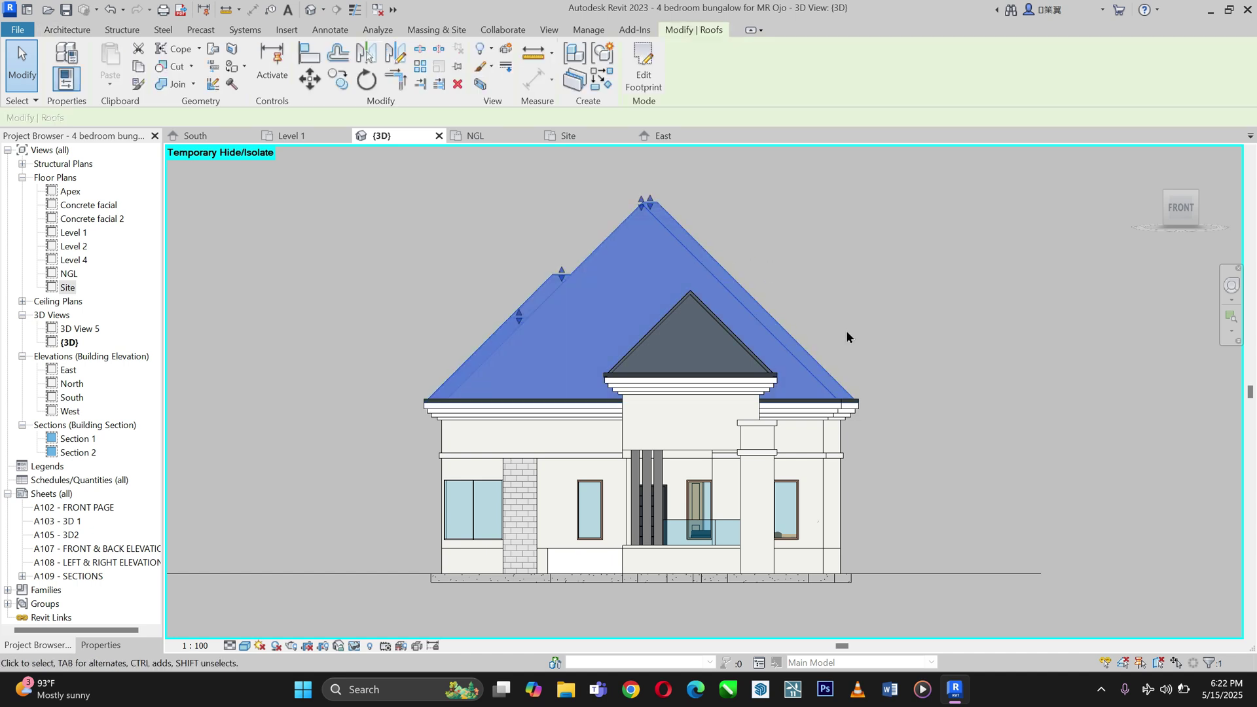
pyautogui.scroll(-2, 836, 338)
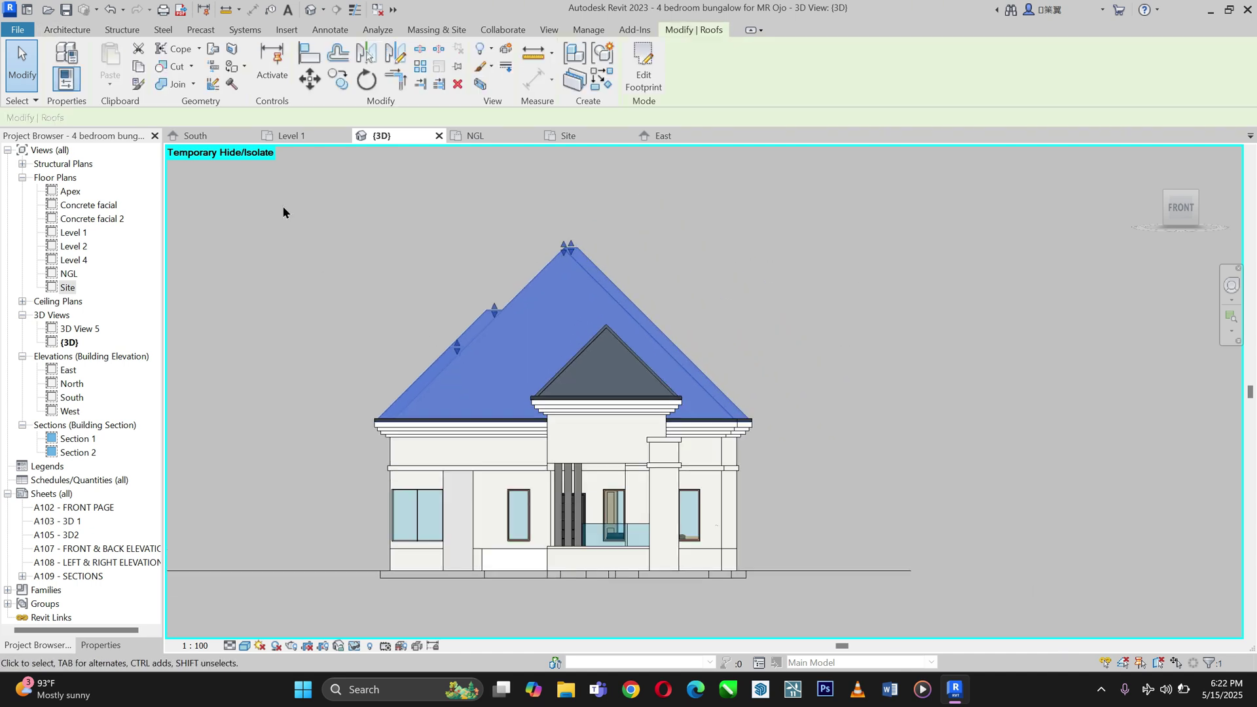
pyautogui.click(342, 89)
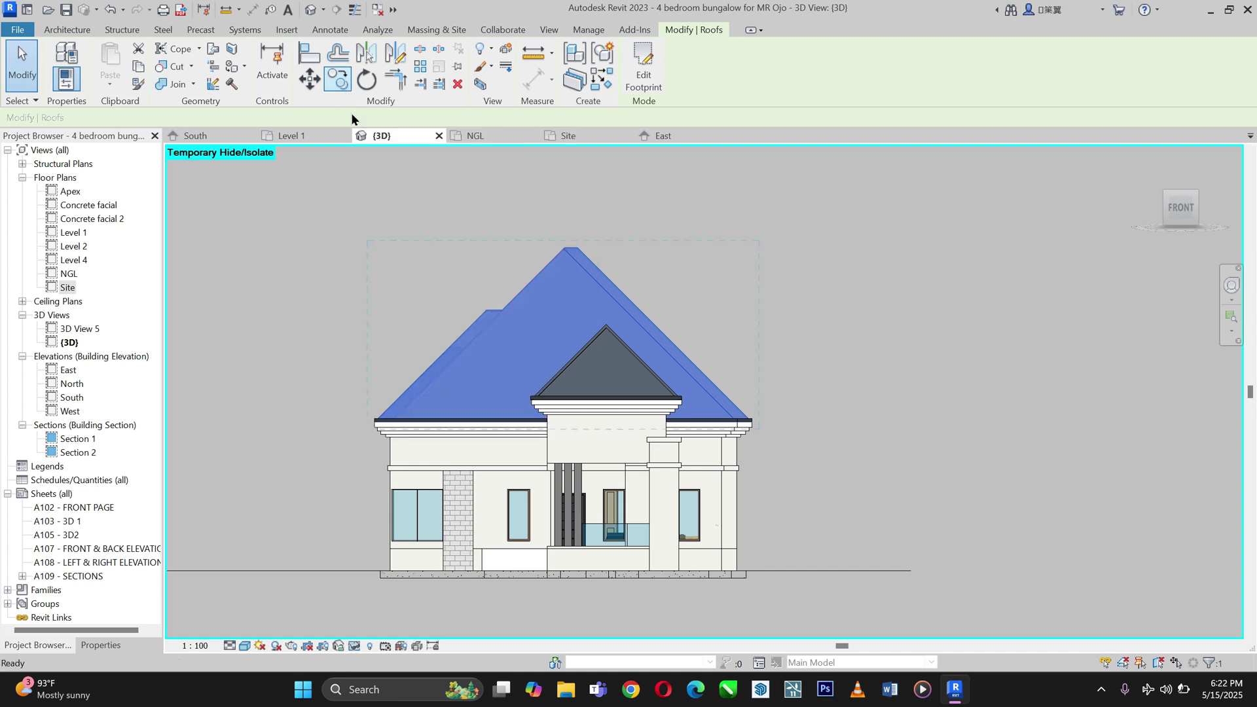
pyautogui.click(752, 419)
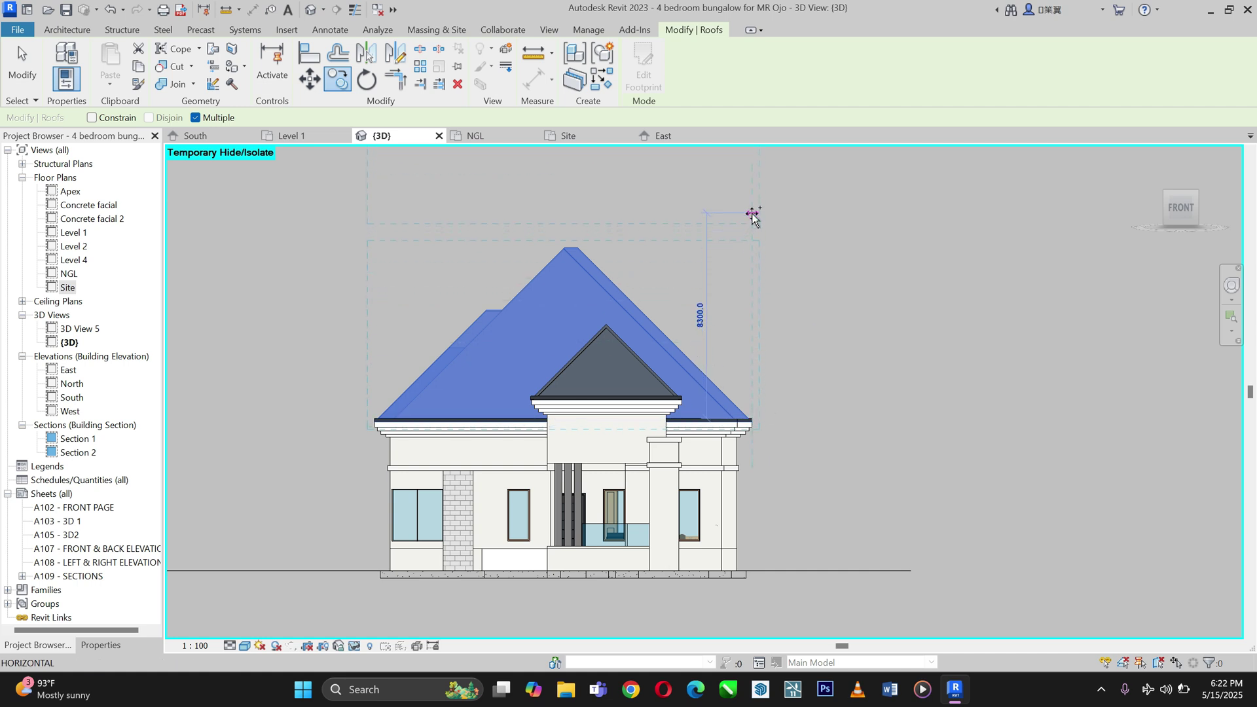
pyautogui.click(753, 205)
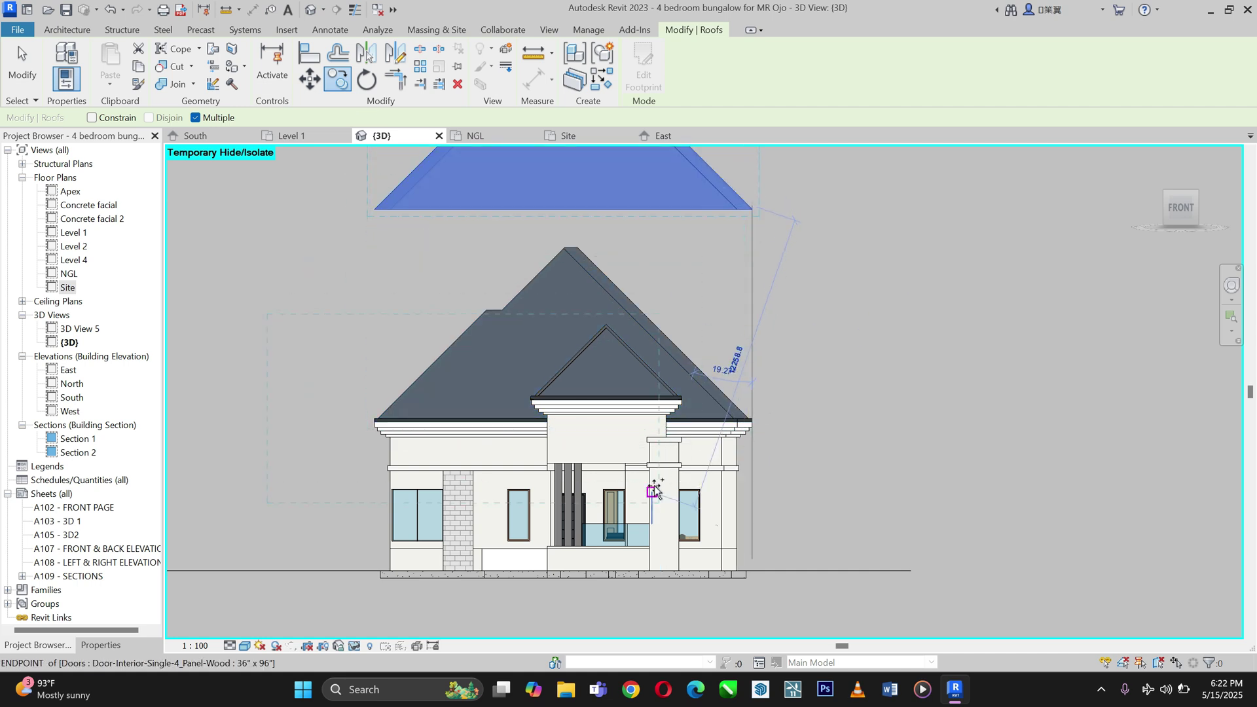
pyautogui.scroll(-3, 648, 497)
pyautogui.scroll(2, 728, 236)
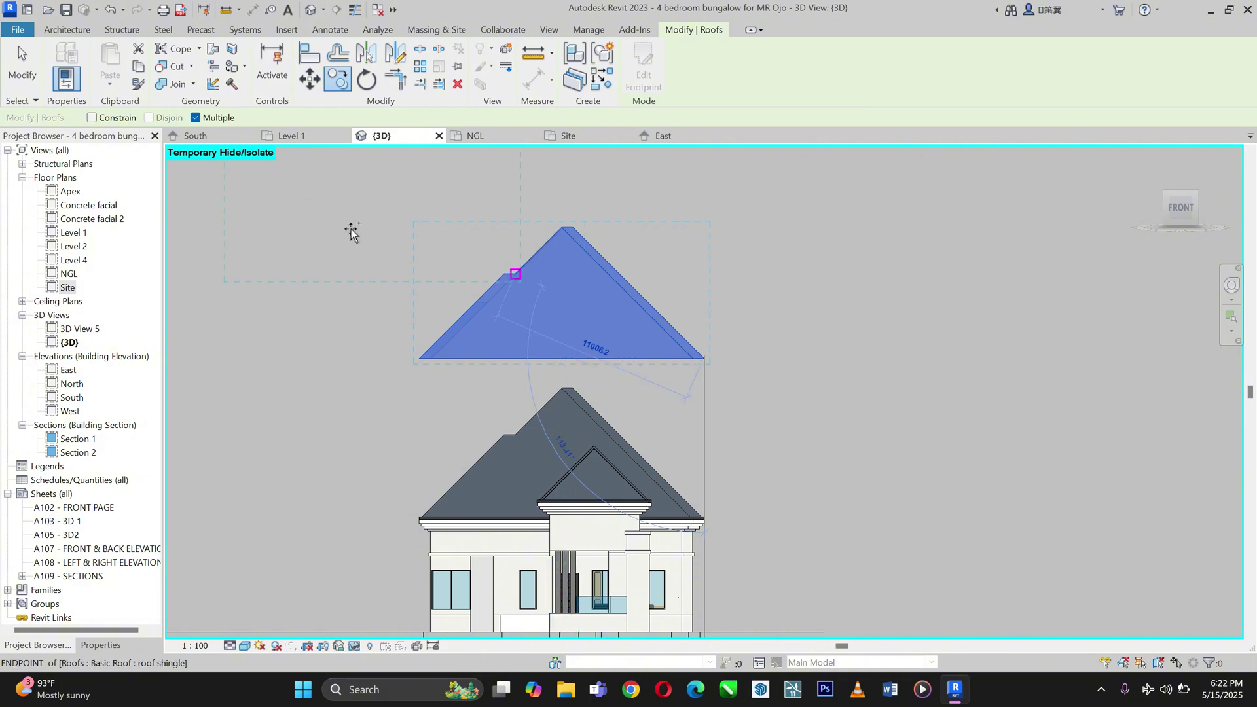
pyautogui.click(21, 66)
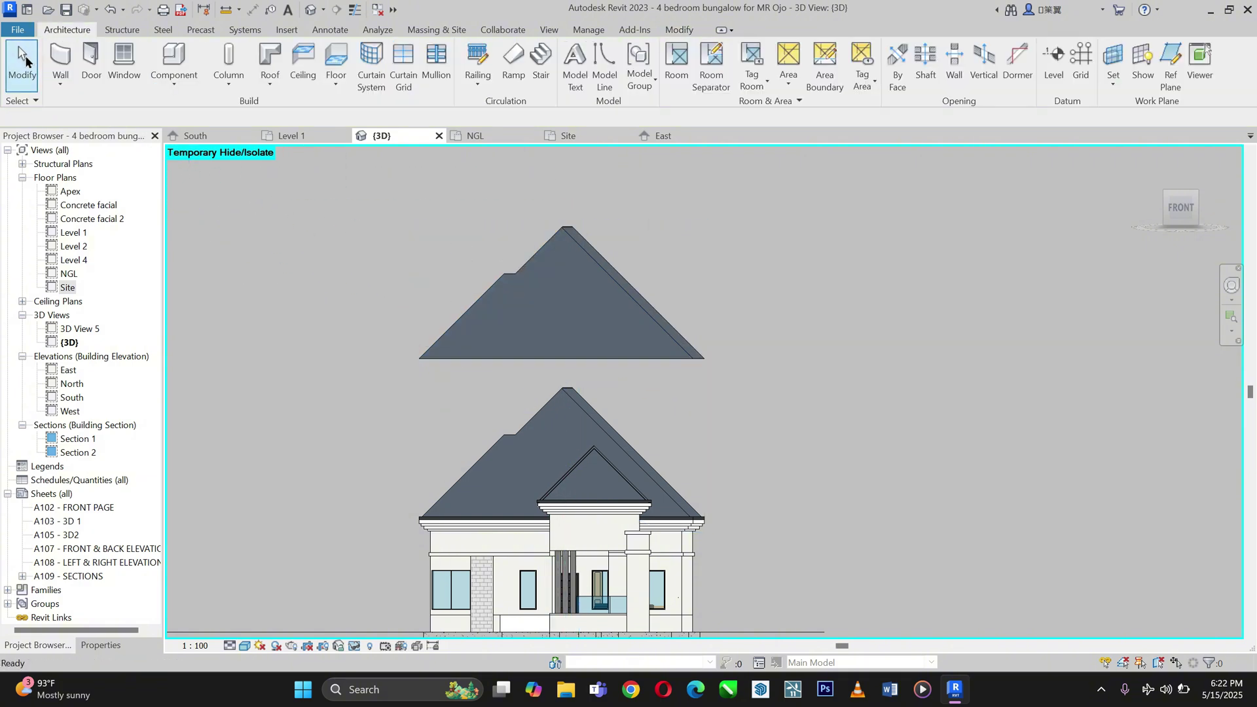
pyautogui.scroll(1, 554, 262)
pyautogui.click(587, 257)
pyautogui.click(704, 265)
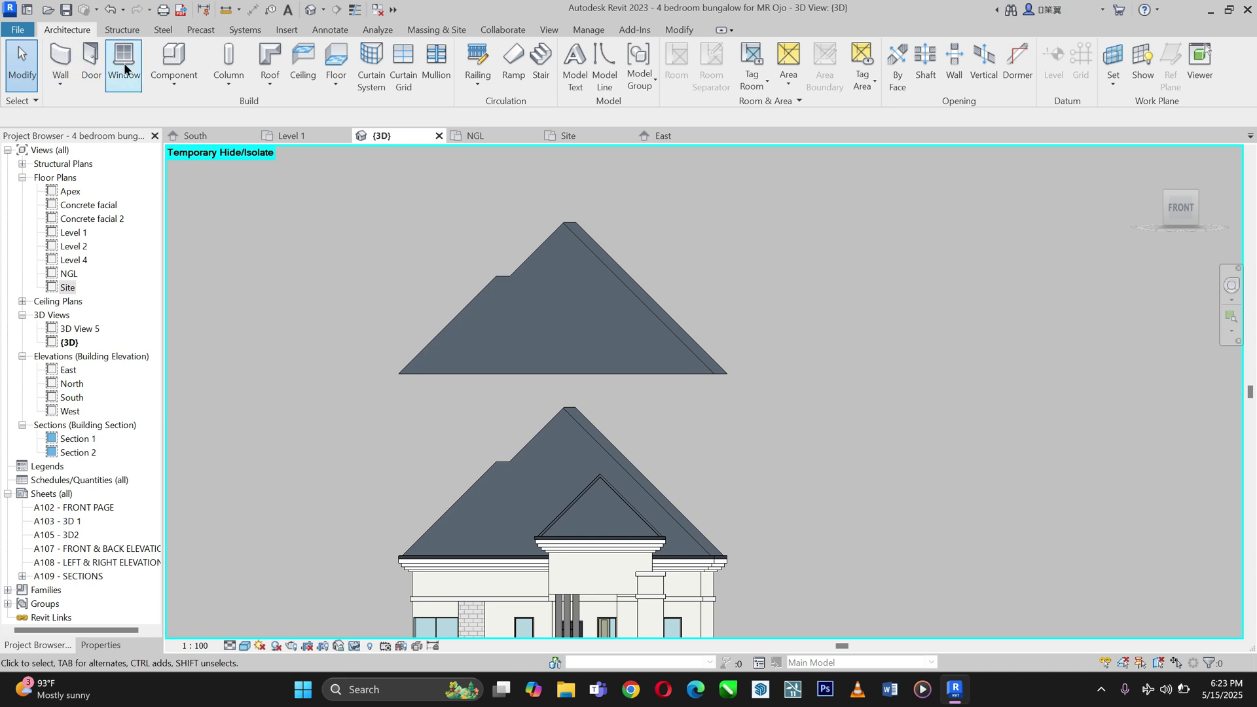
# Start a vertical opening on the raised roof copy and open the Site floor plan to sketch its boundary.
pyautogui.click(982, 76)
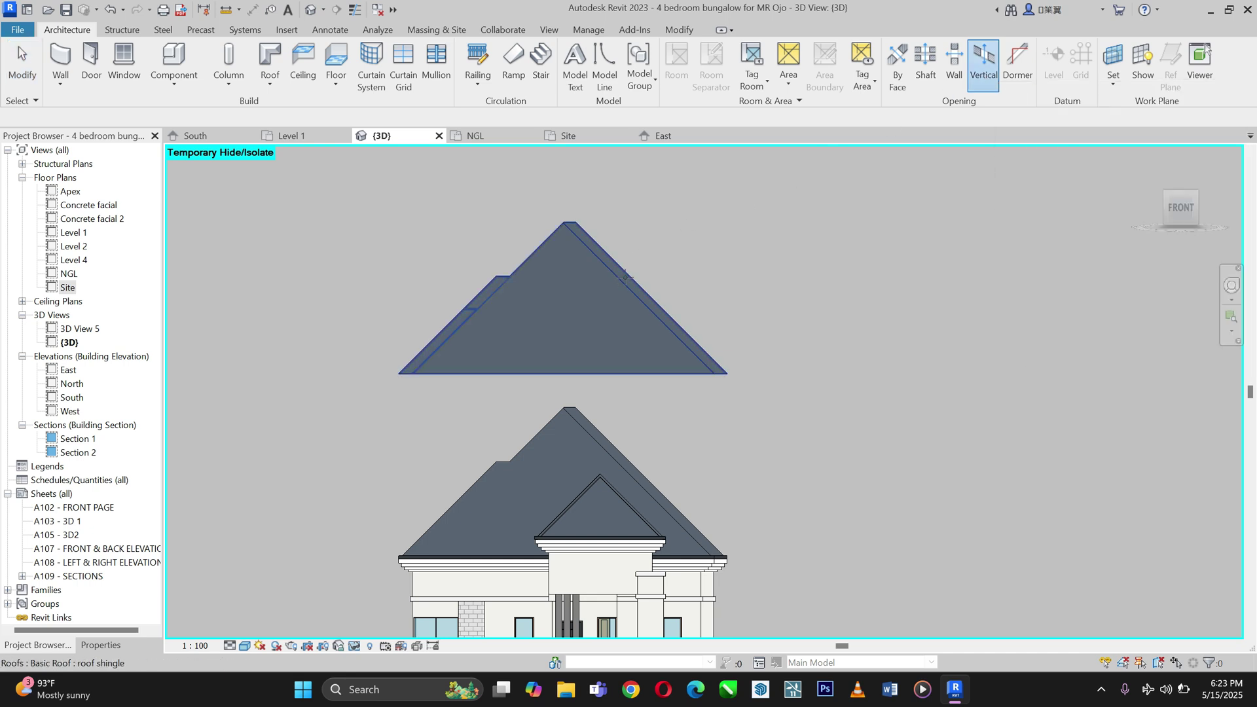
pyautogui.click(647, 278)
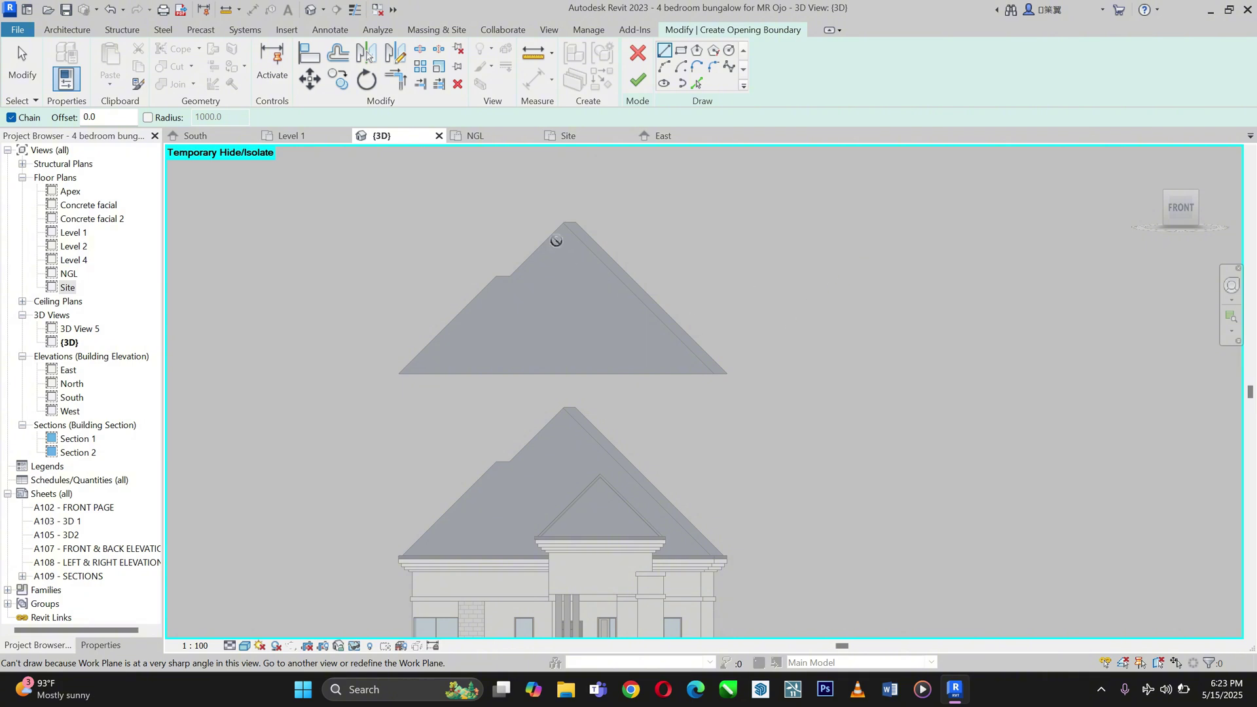
pyautogui.scroll(-2, 556, 240)
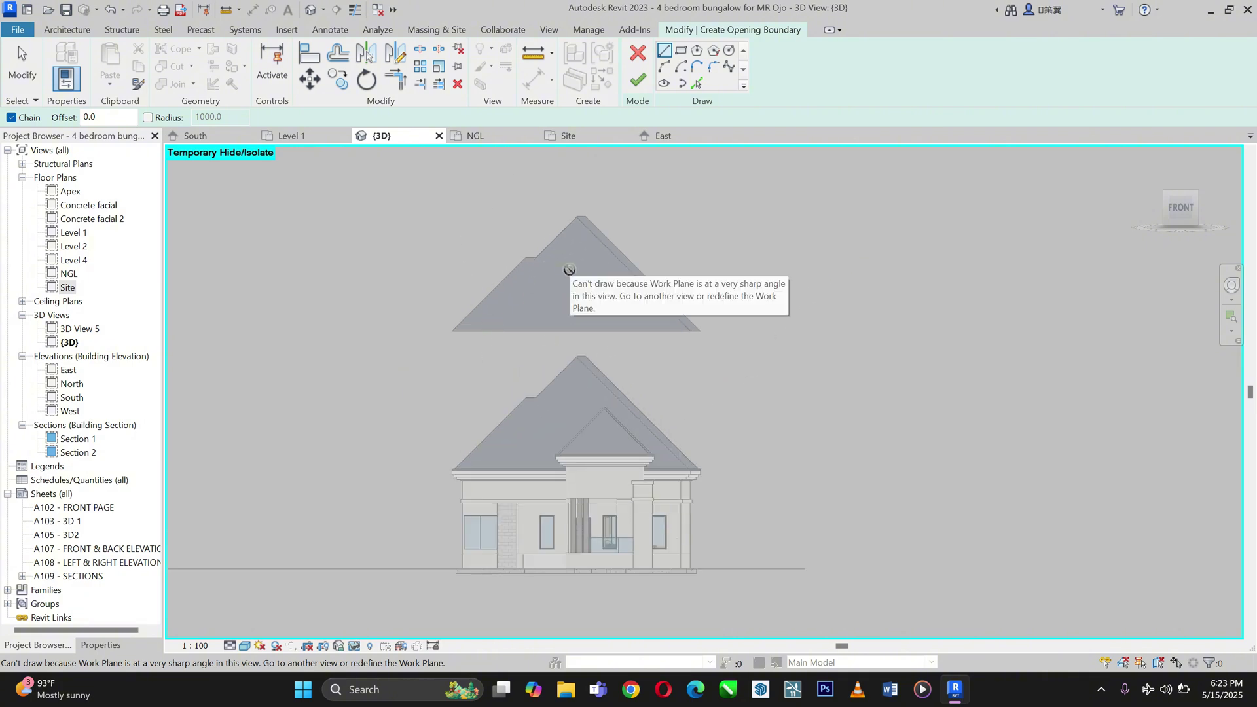
pyautogui.scroll(1, 569, 269)
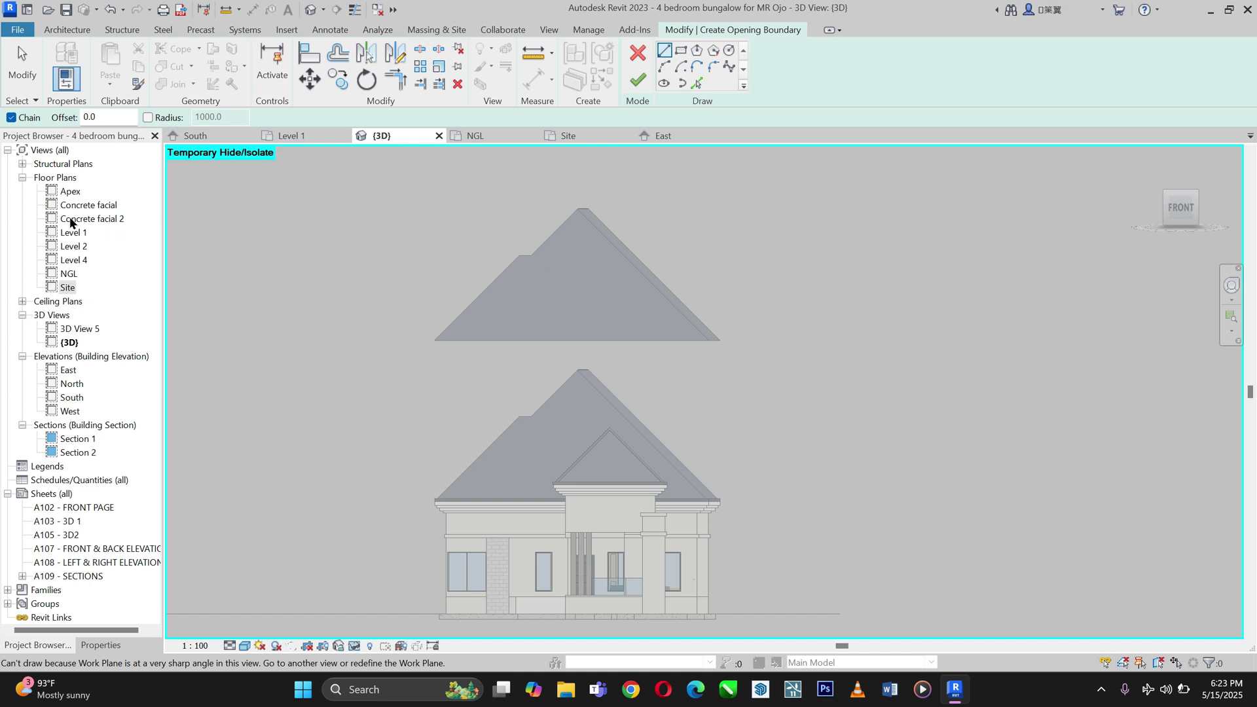
pyautogui.doubleClick(67, 288)
pyautogui.scroll(-4, 525, 329)
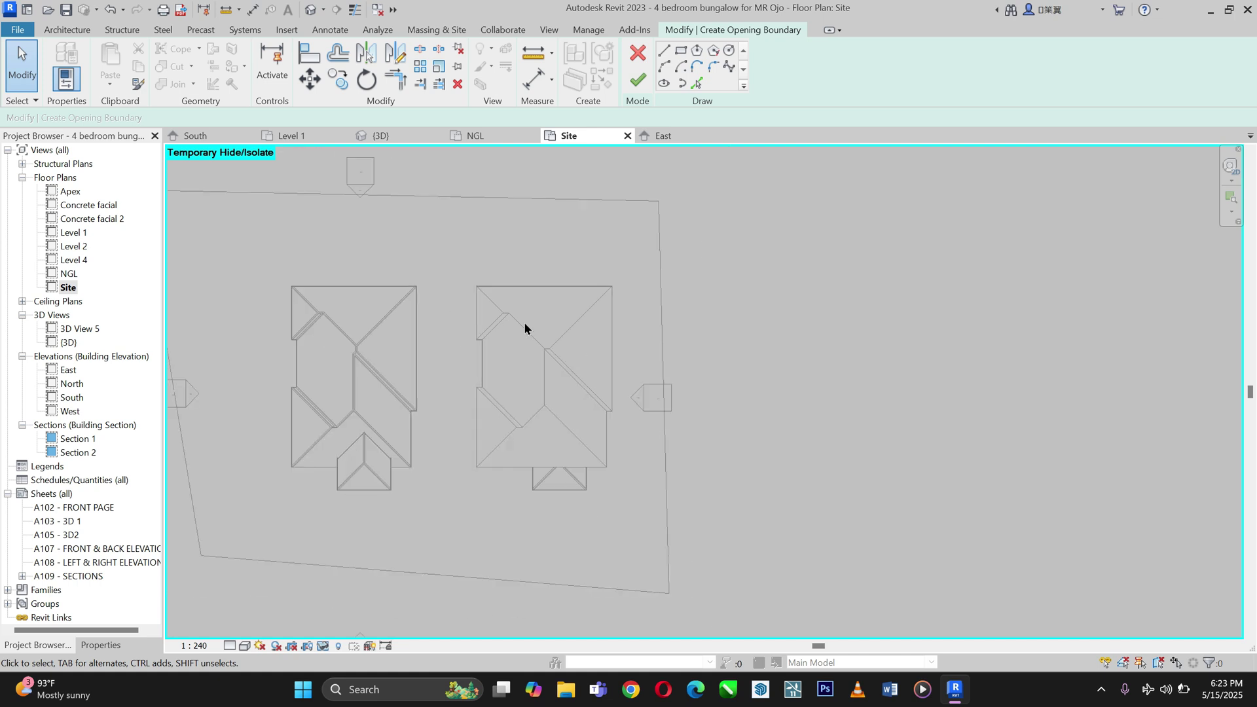
pyautogui.scroll(3, 606, 340)
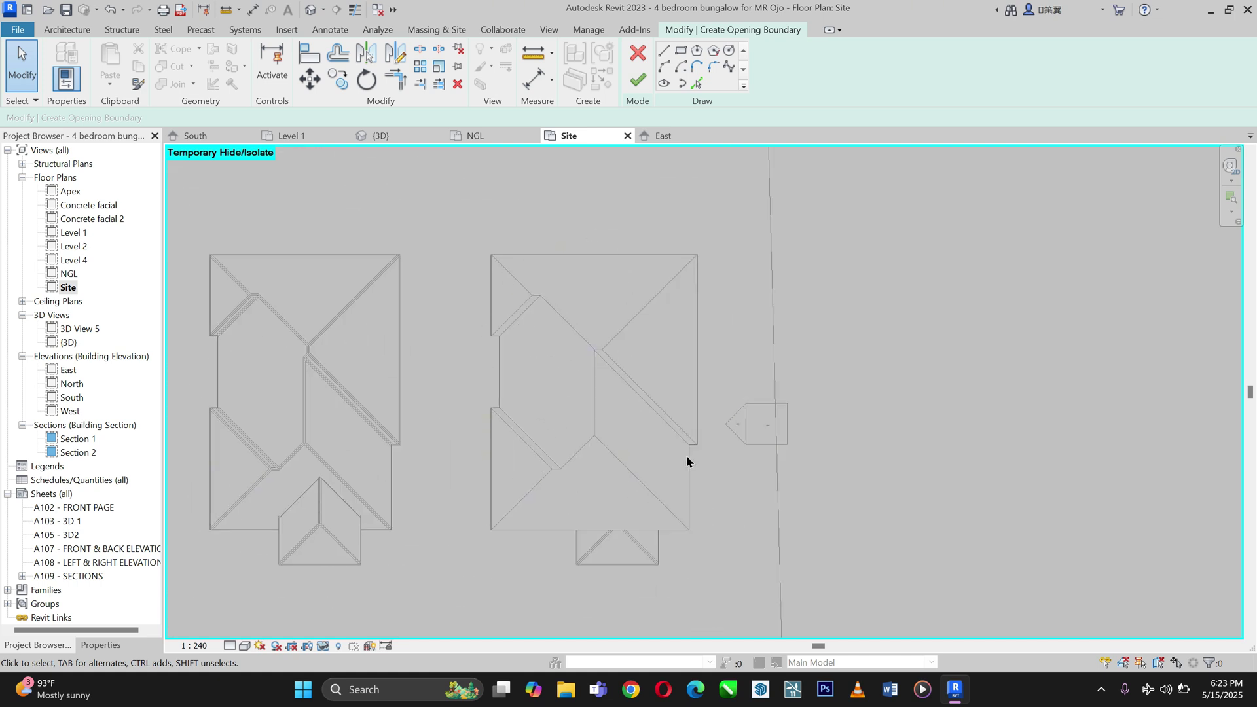
pyautogui.scroll(-1, 632, 408)
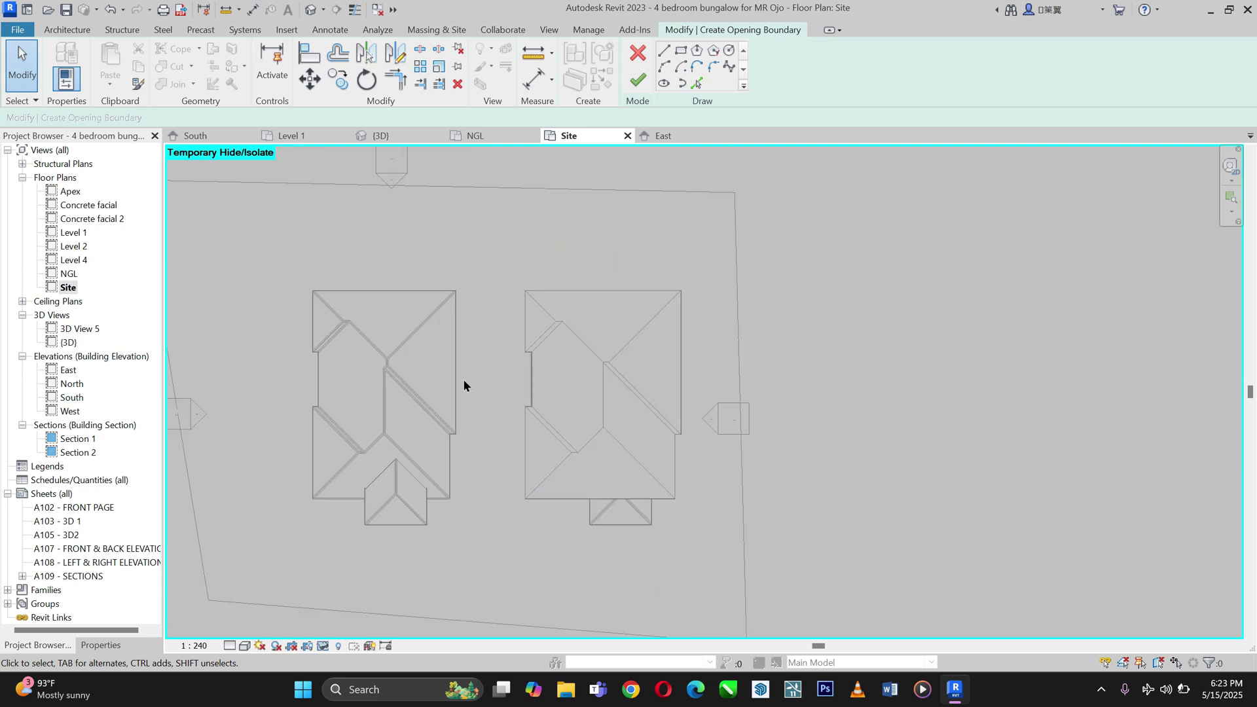
pyautogui.scroll(1, 420, 394)
pyautogui.scroll(1, 730, 273)
pyautogui.scroll(3, 546, 254)
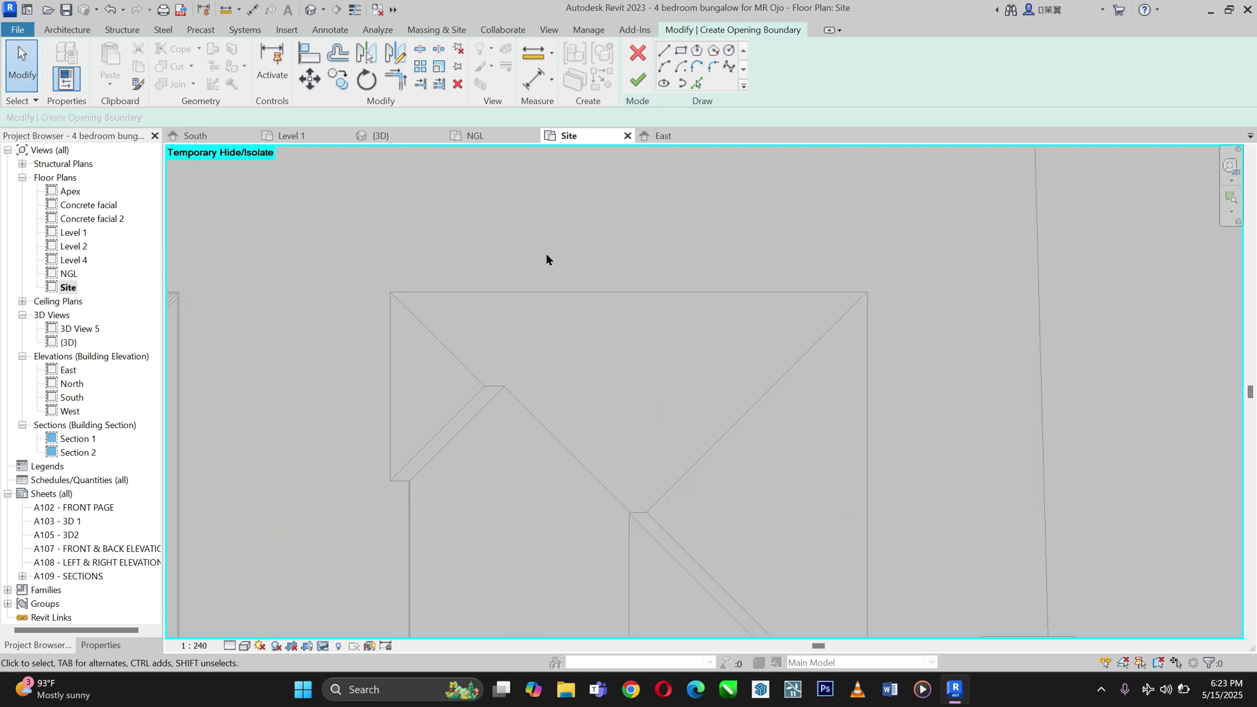
pyautogui.scroll(-1, 584, 175)
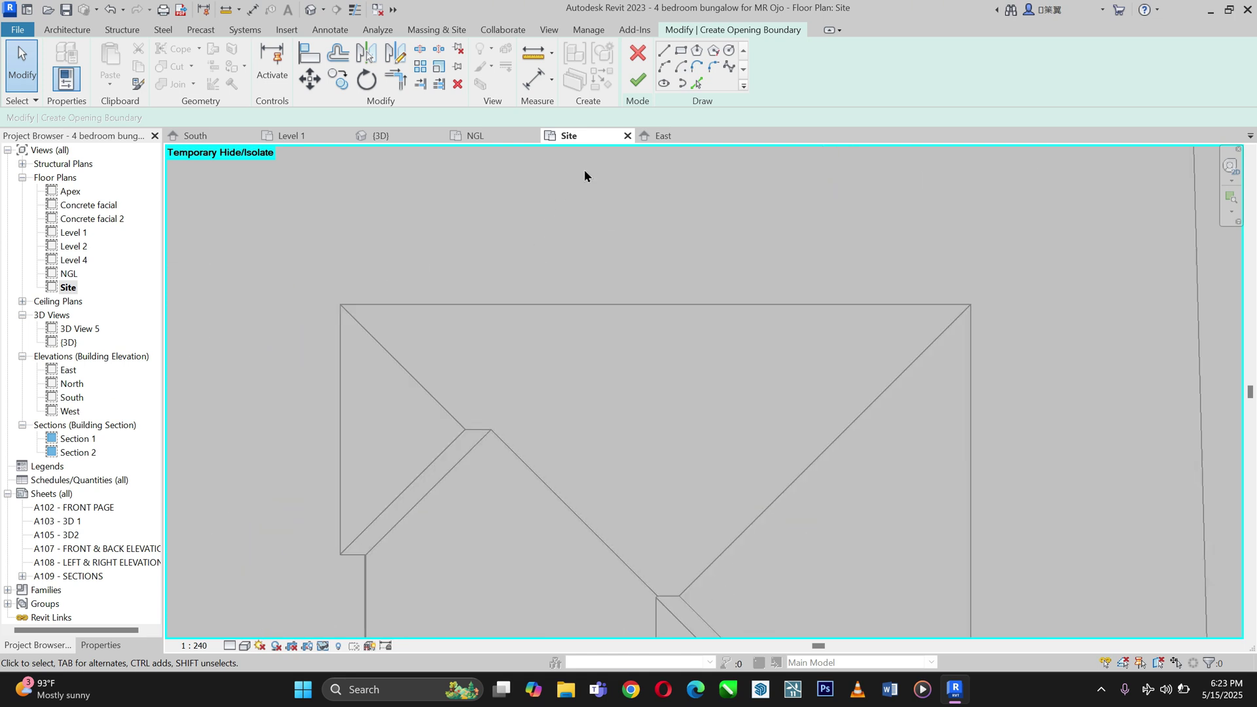
# Add opening boundary lines at a 100 mm offset on both sides of the short horizontal ridge, using Pick Lines.
pyautogui.click(698, 84)
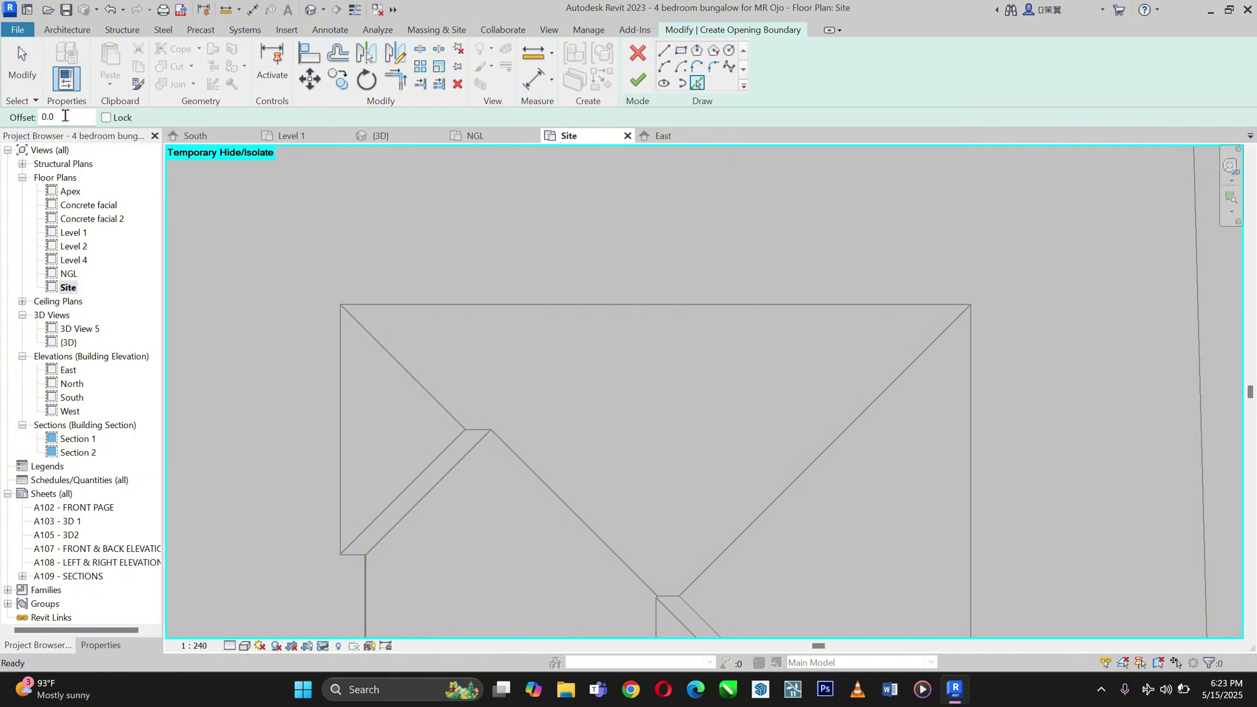
pyautogui.click(70, 116)
pyautogui.write('10')
pyautogui.scroll(3, 410, 316)
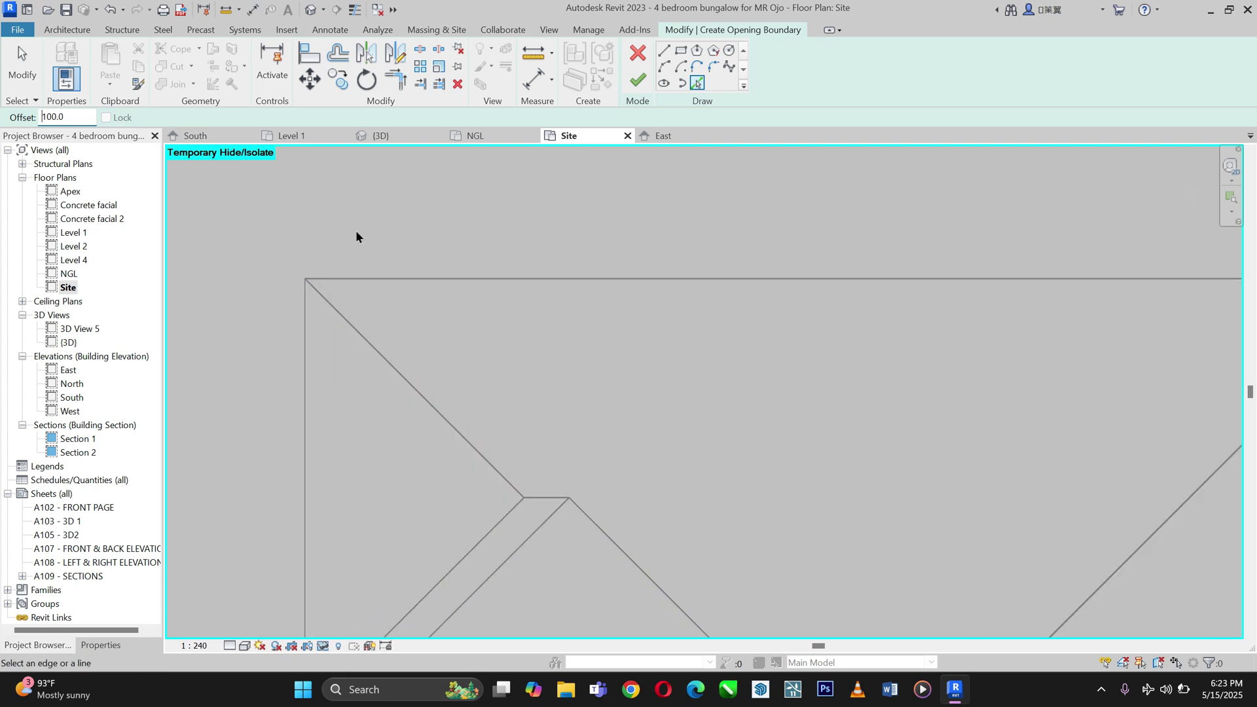
pyautogui.scroll(-3, 347, 252)
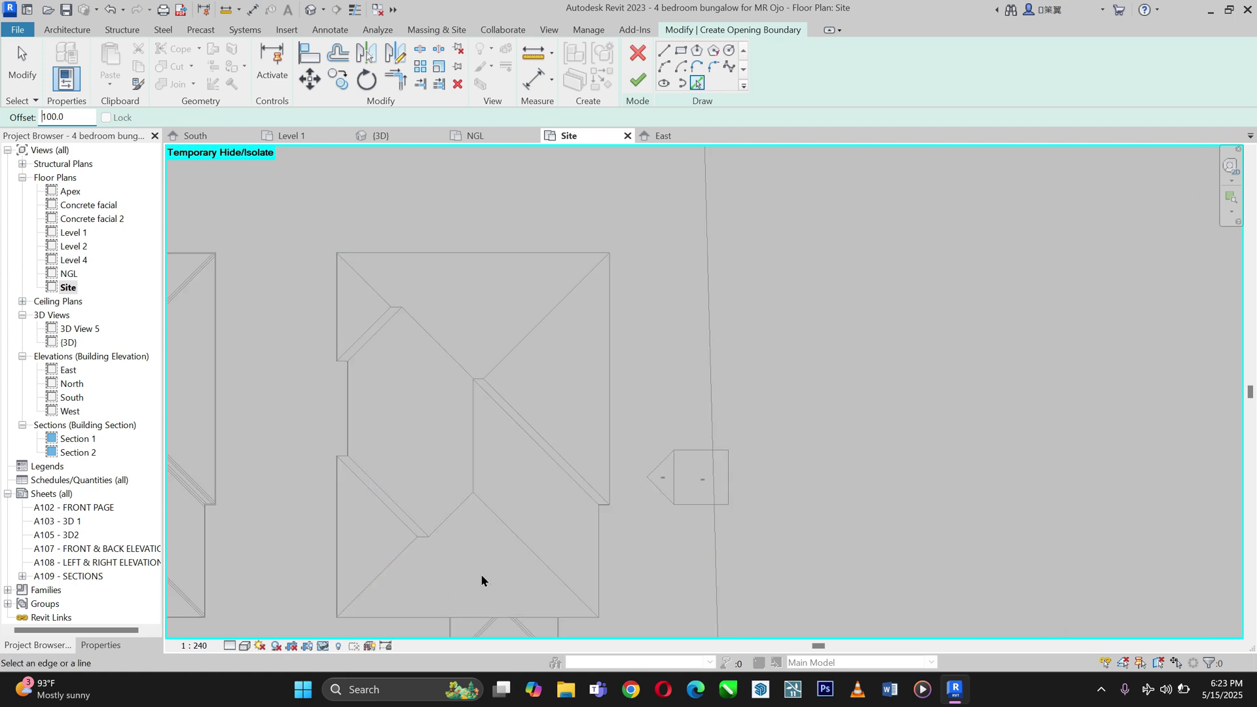
pyautogui.scroll(5, 378, 327)
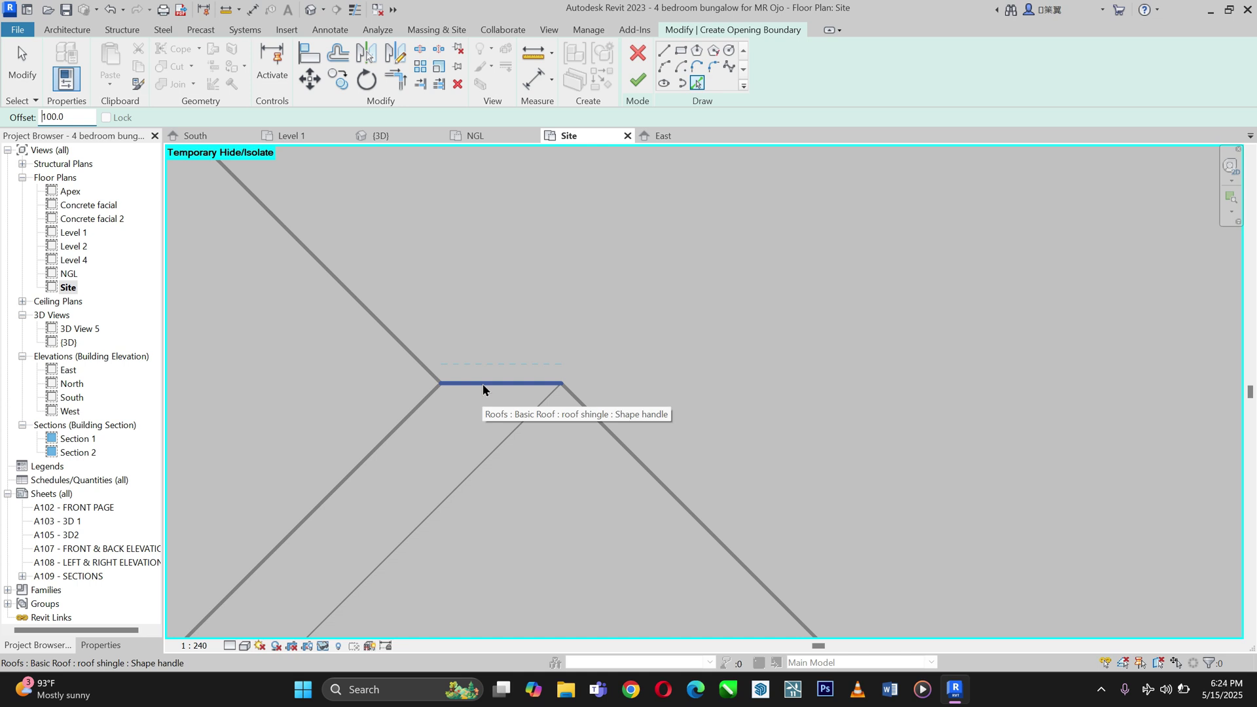
pyautogui.click(483, 385)
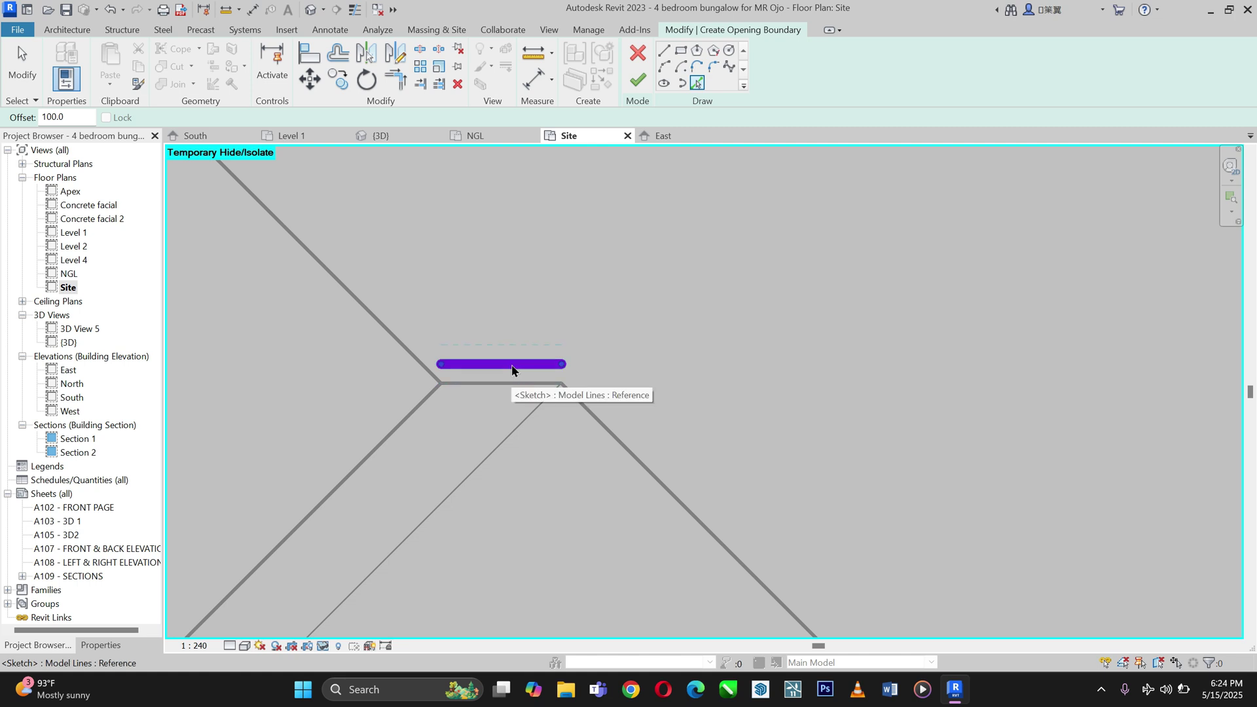
pyautogui.scroll(4, 503, 397)
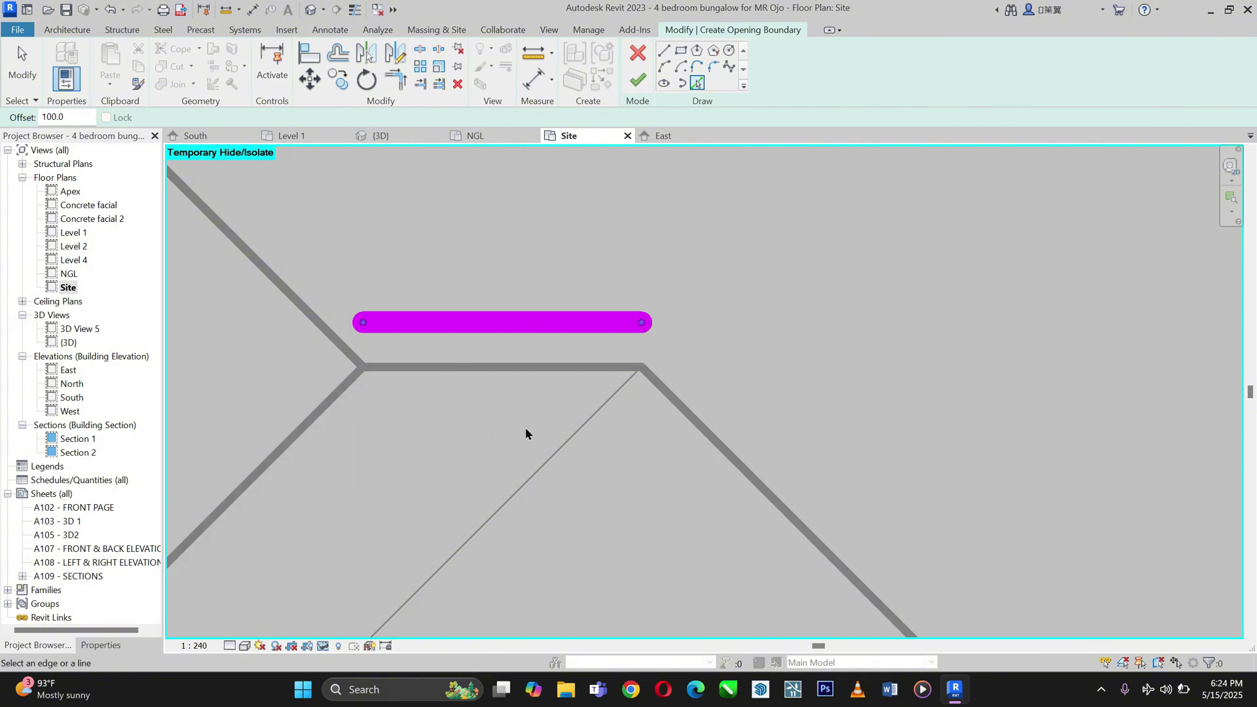
pyautogui.click(503, 370)
pyautogui.scroll(-3, 467, 305)
pyautogui.scroll(2, 657, 365)
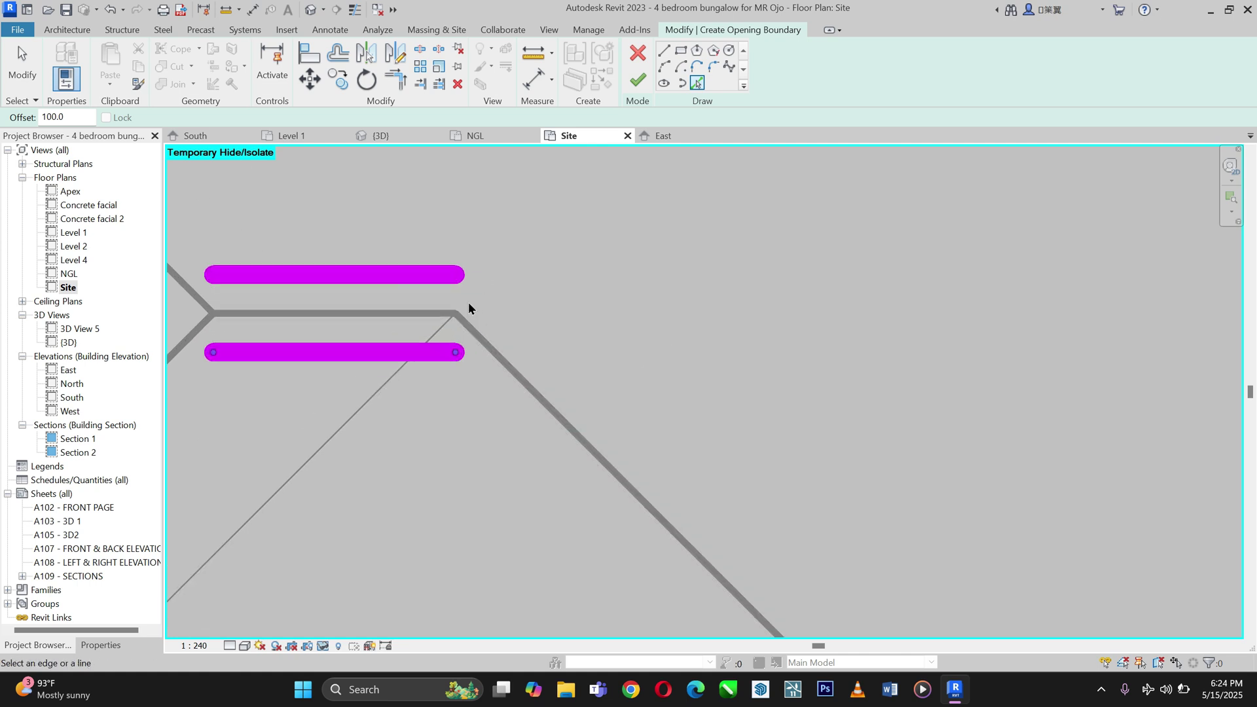
# Add opening boundary lines at the 100 mm offset on both sides of the long diagonal roof line descending from the short ridge.
pyautogui.scroll(-6, 468, 305)
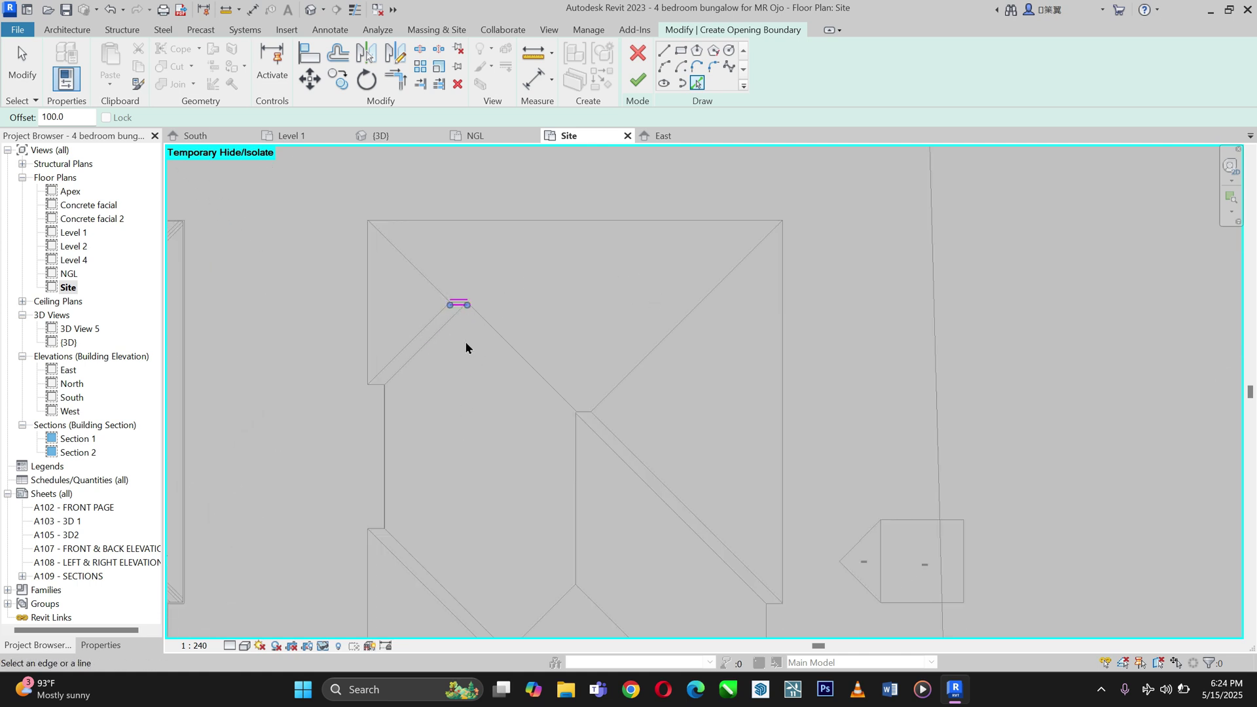
pyautogui.scroll(-3, 465, 347)
pyautogui.scroll(5, 494, 272)
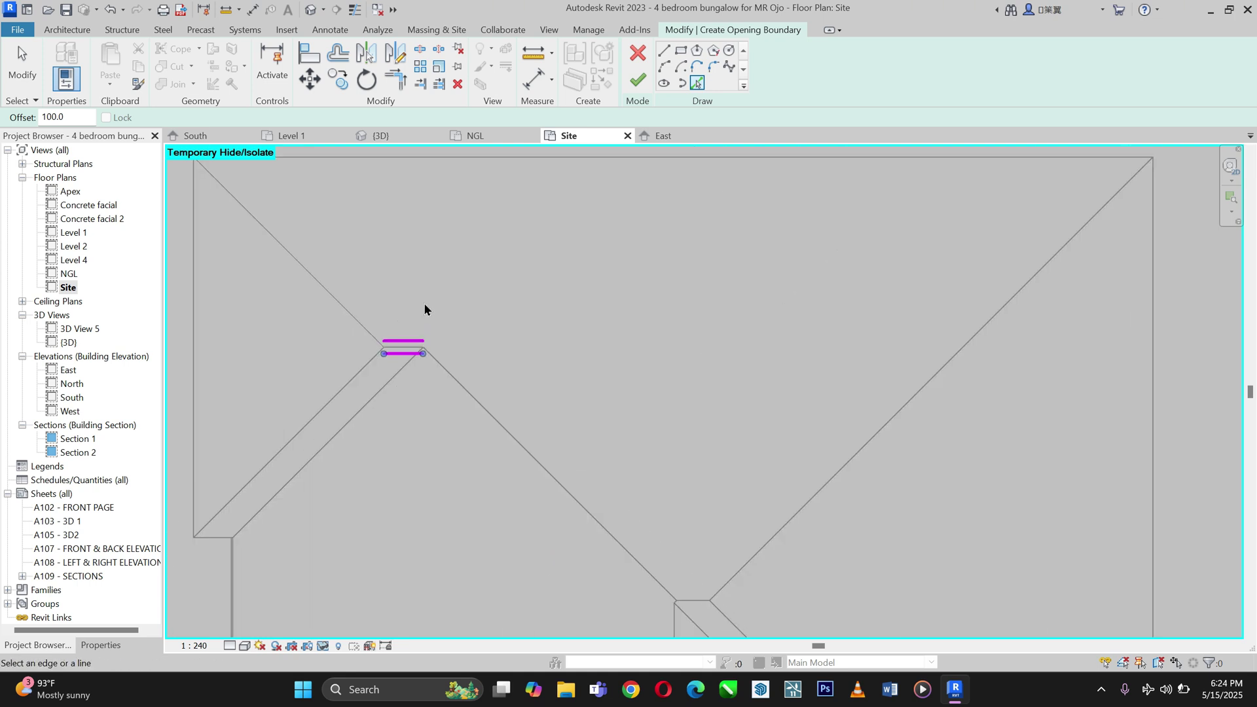
pyautogui.scroll(4, 461, 443)
pyautogui.click(464, 426)
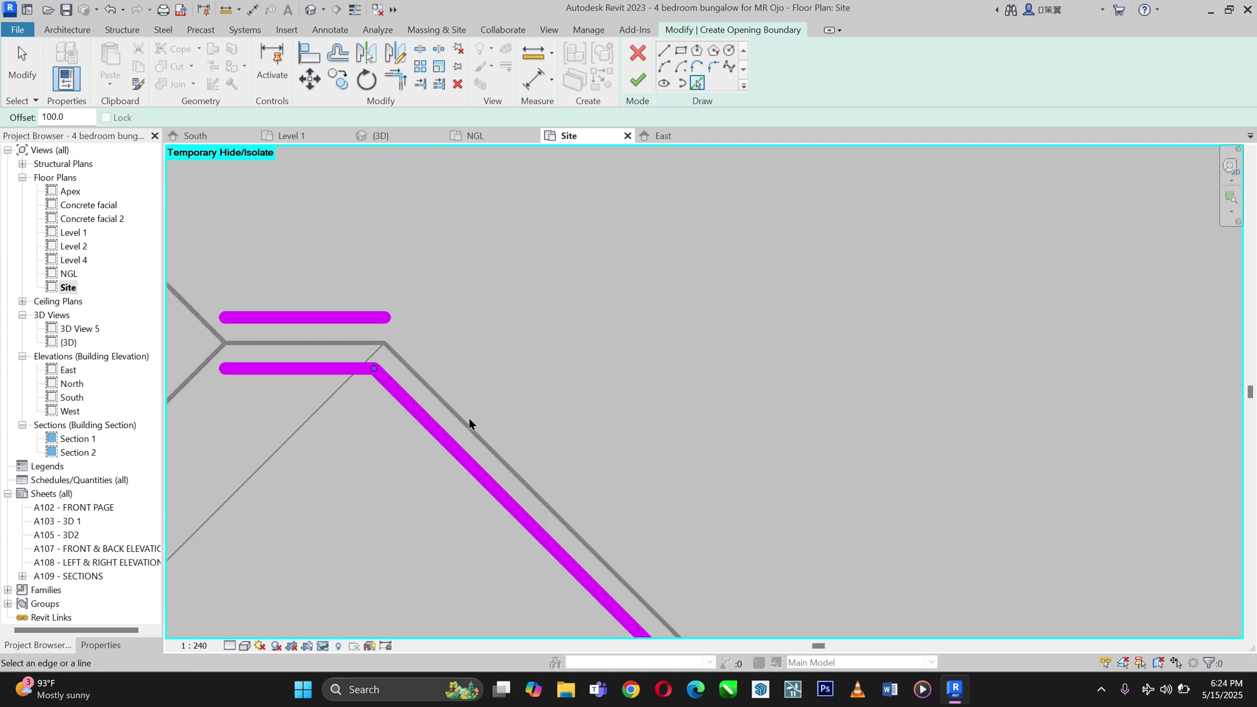
pyautogui.click(467, 424)
pyautogui.scroll(-5, 434, 199)
pyautogui.scroll(3, 360, 196)
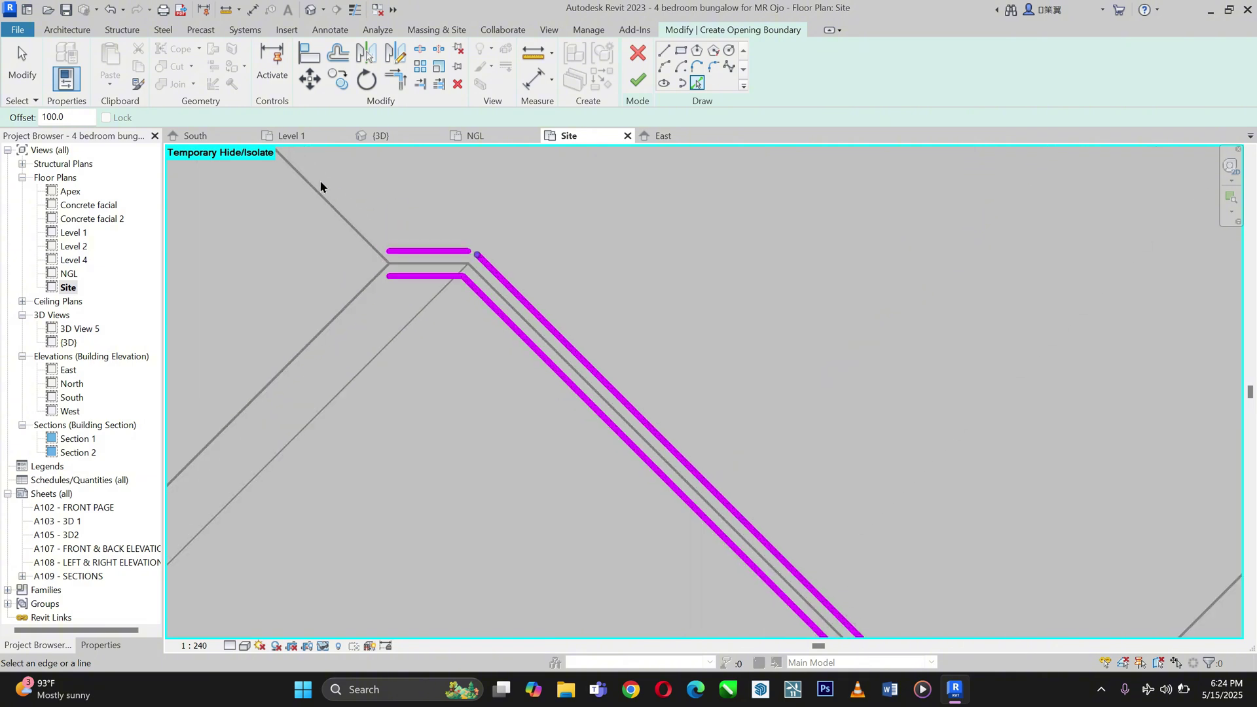
# Add opening boundary lines at the 100 mm offset on both sides of the hip rising up-left from the upper short ridge.
pyautogui.scroll(4, 321, 187)
pyautogui.click(364, 271)
pyautogui.click(386, 264)
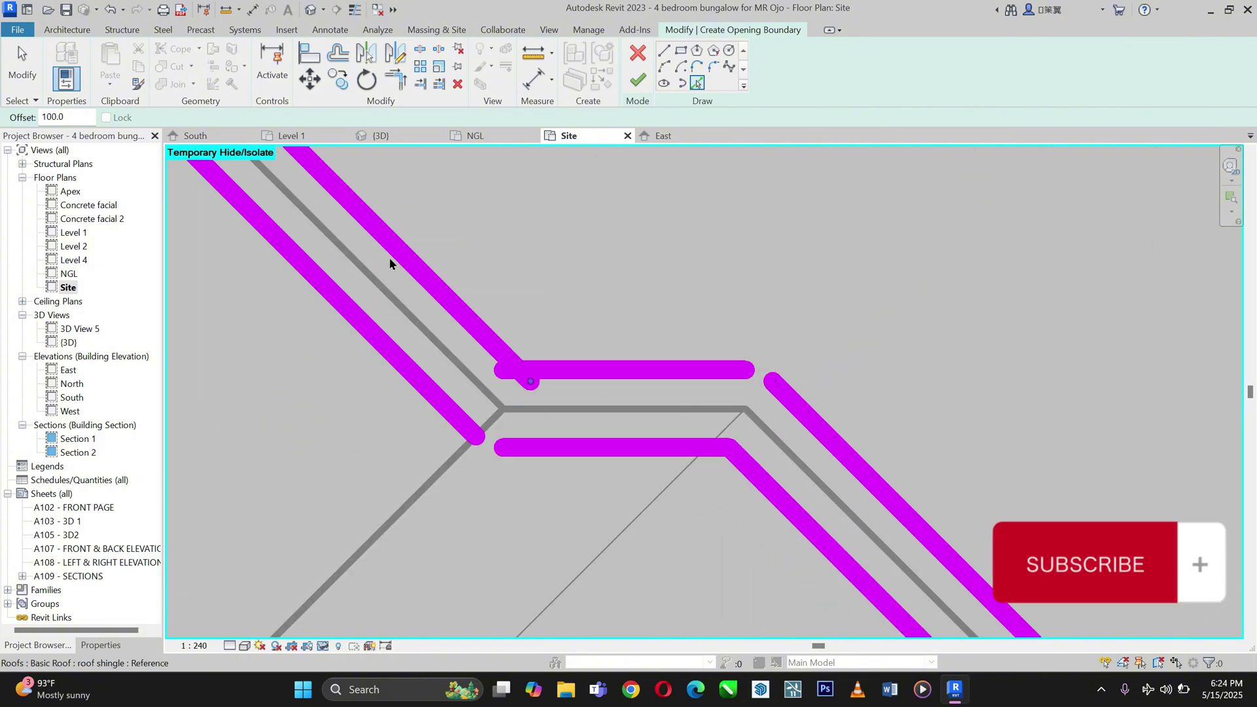
# Offset boundary lines 100 mm on both sides of the two parallel diagonals running down-left from the upper short ridge.
pyautogui.scroll(-3, 389, 263)
pyautogui.scroll(3, 379, 426)
pyautogui.click(413, 390)
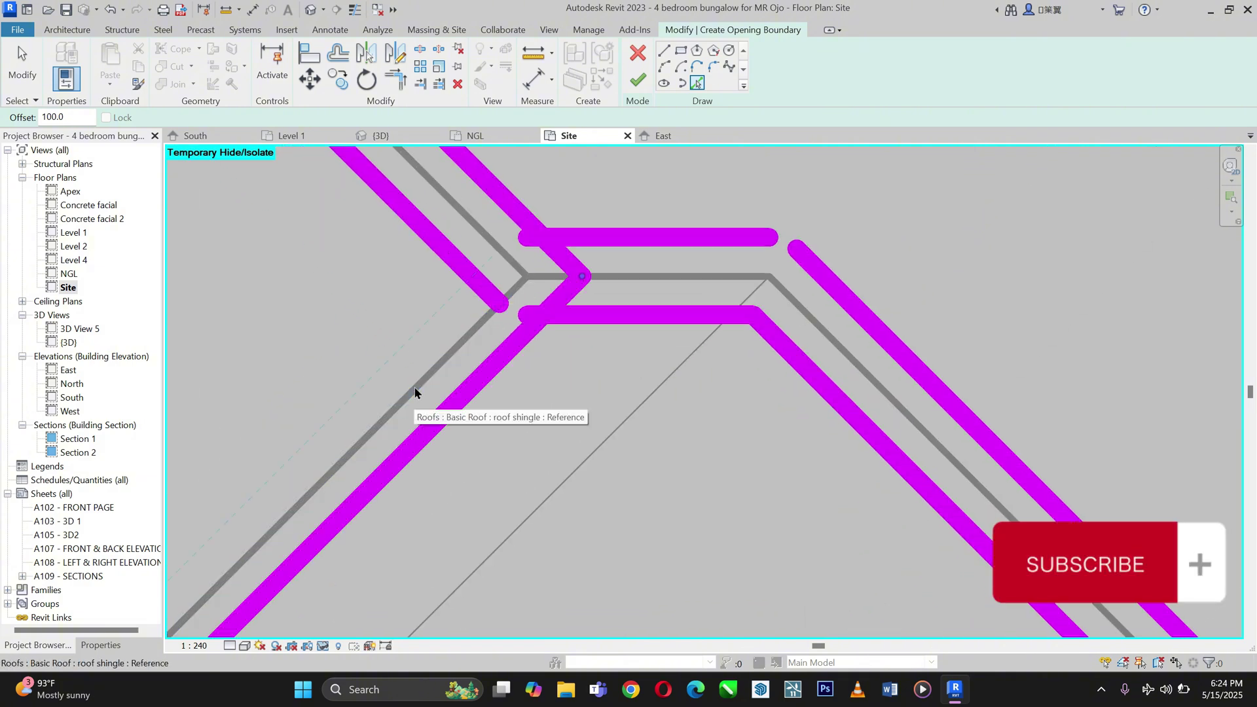
pyautogui.click(415, 388)
pyautogui.scroll(-3, 415, 388)
pyautogui.scroll(2, 506, 418)
pyautogui.click(522, 396)
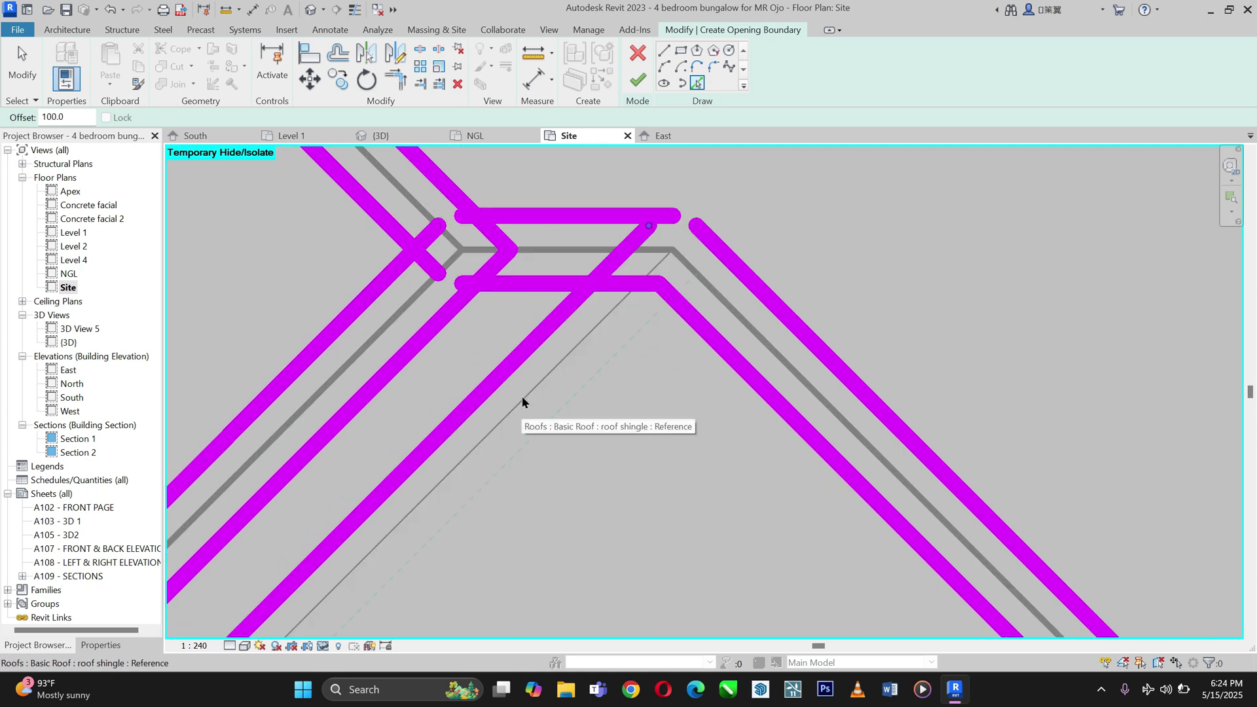
# Add boundary lines 100 mm above and below the short horizontal ridge at the roof's central junction.
pyautogui.scroll(-5, 522, 395)
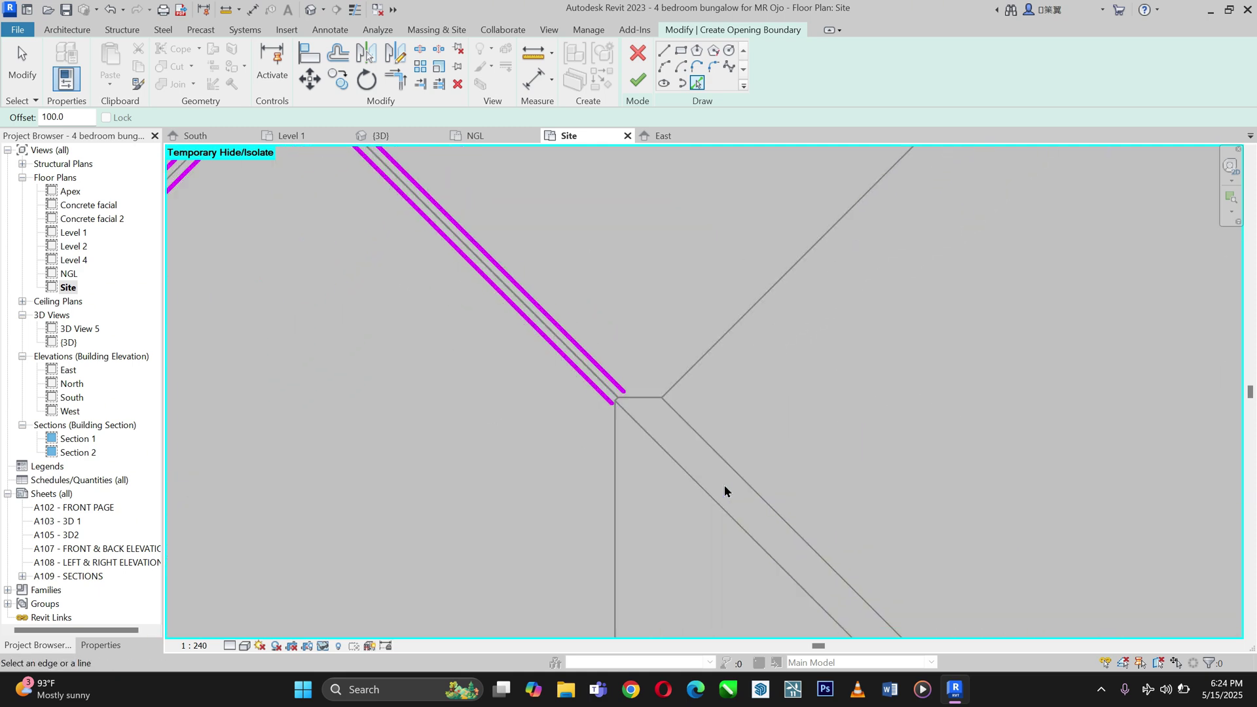
pyautogui.scroll(1, 650, 402)
pyautogui.scroll(8, 645, 412)
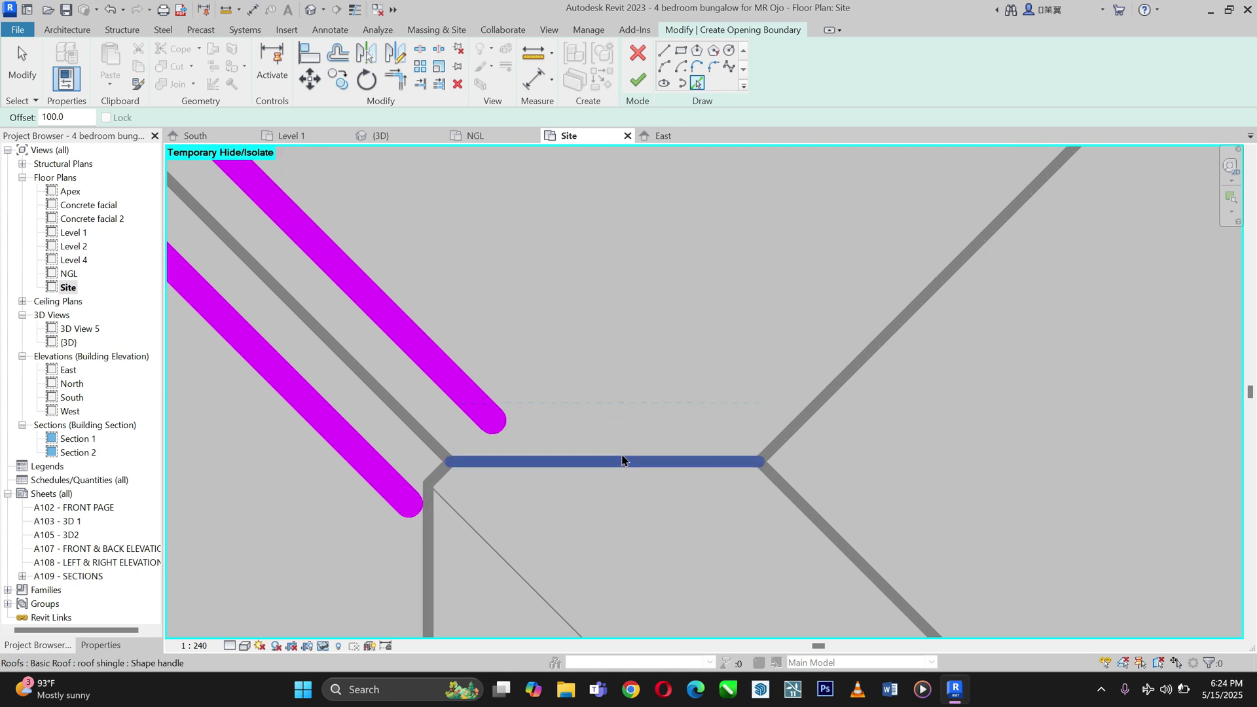
pyautogui.scroll(1, 622, 461)
pyautogui.click(618, 461)
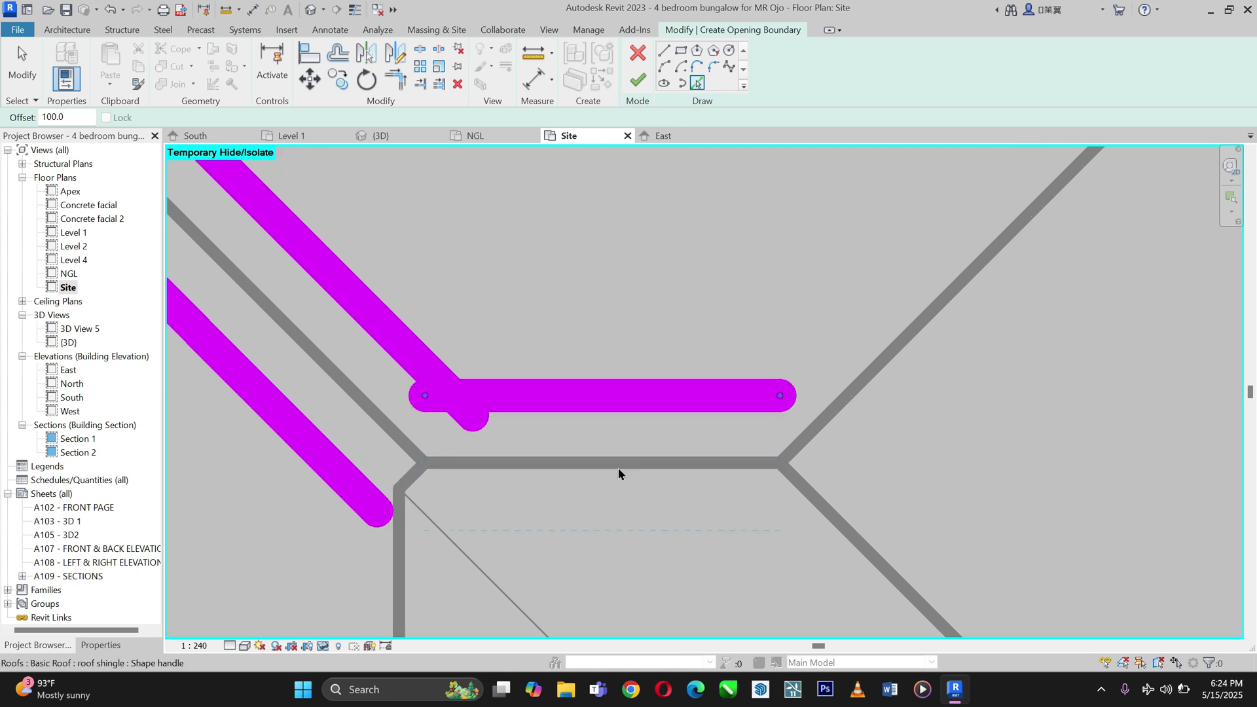
pyautogui.click(618, 467)
pyautogui.scroll(-3, 462, 453)
pyautogui.scroll(2, 472, 490)
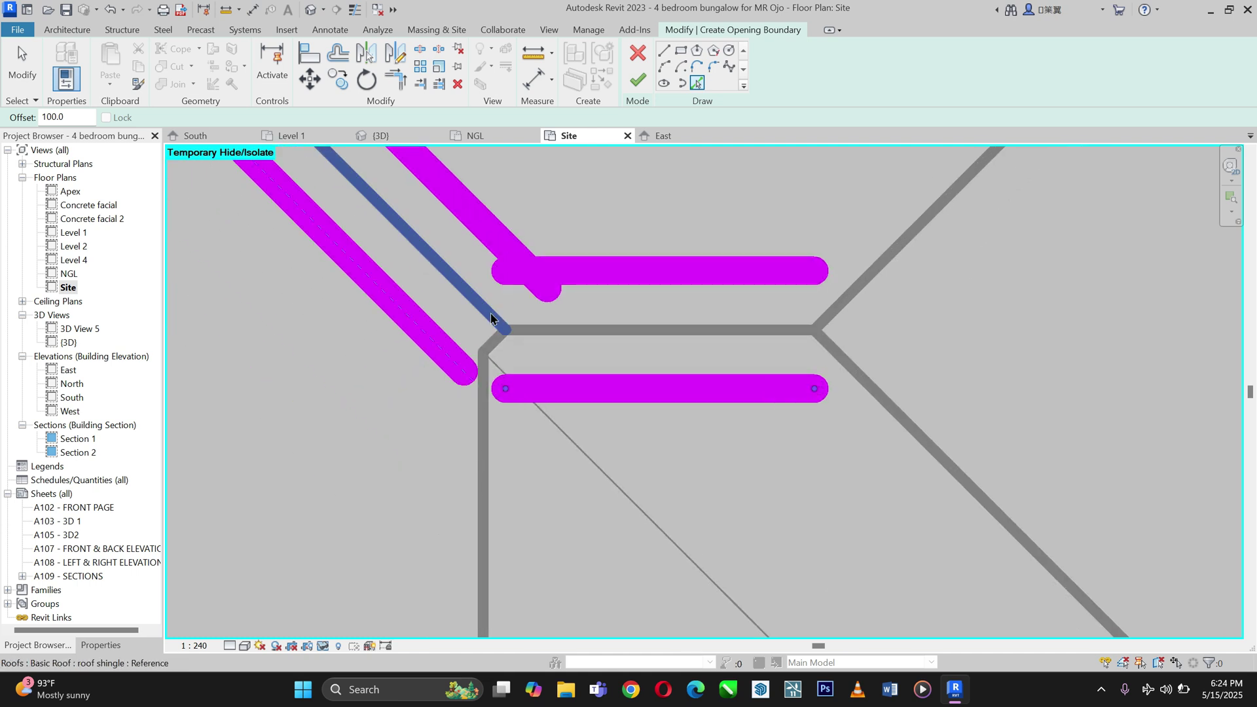
# Add boundary lines at the 100 mm offset on both sides of the vertical ridge descending from the central junction.
pyautogui.scroll(2, 491, 319)
pyautogui.scroll(-3, 485, 332)
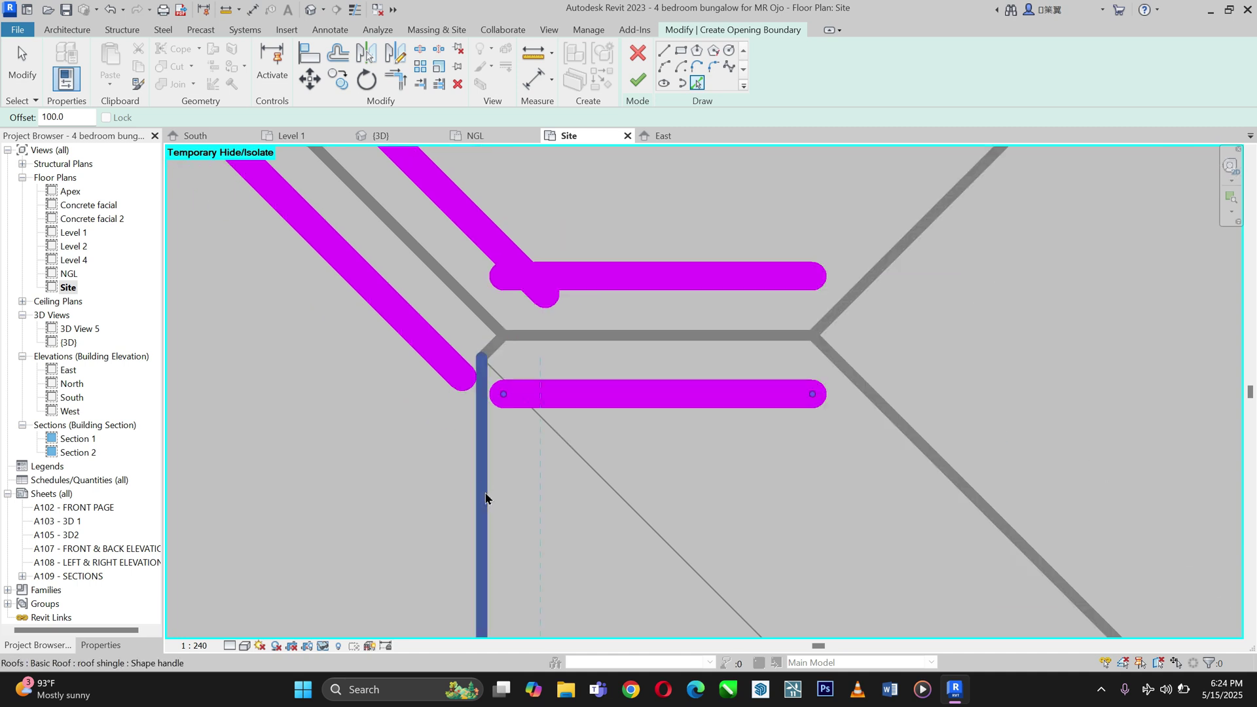
pyautogui.click(482, 498)
pyautogui.click(478, 496)
pyautogui.scroll(-2, 289, 372)
pyautogui.scroll(1, 595, 308)
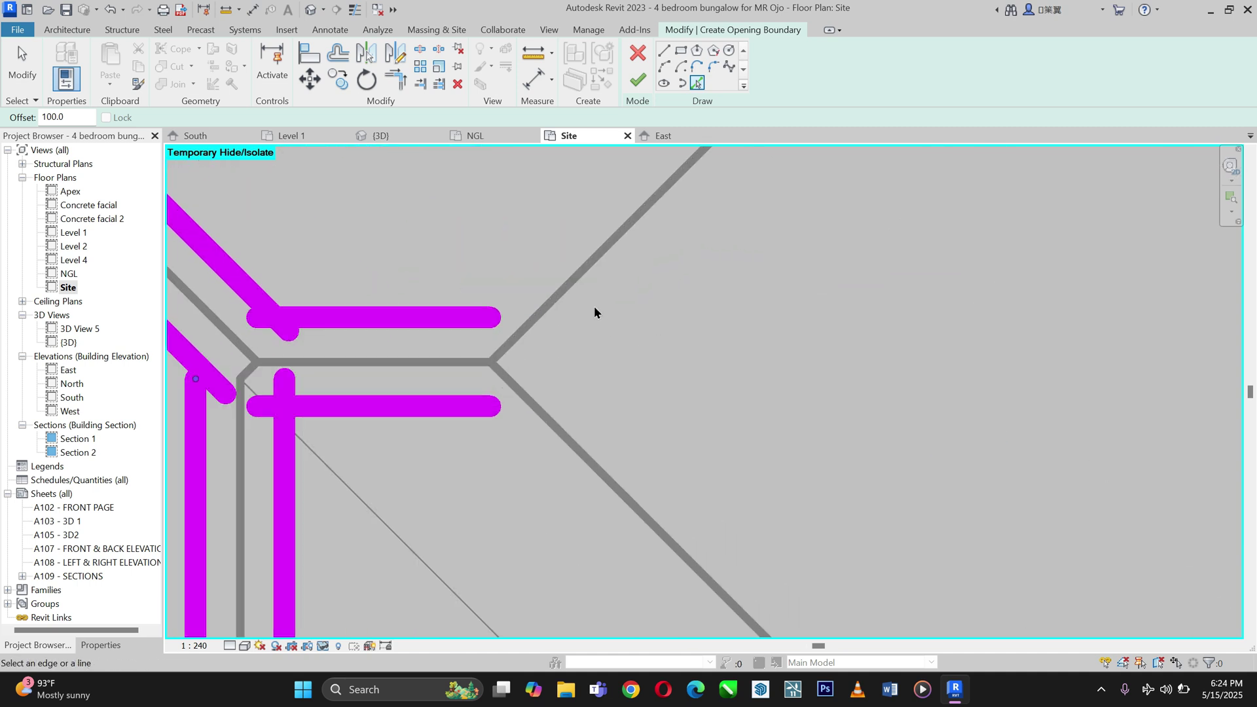
# Add boundary lines at the 100 mm offset on both sides of the two diagonals leaving the central ridge's right end.
pyautogui.click(578, 285)
pyautogui.click(578, 282)
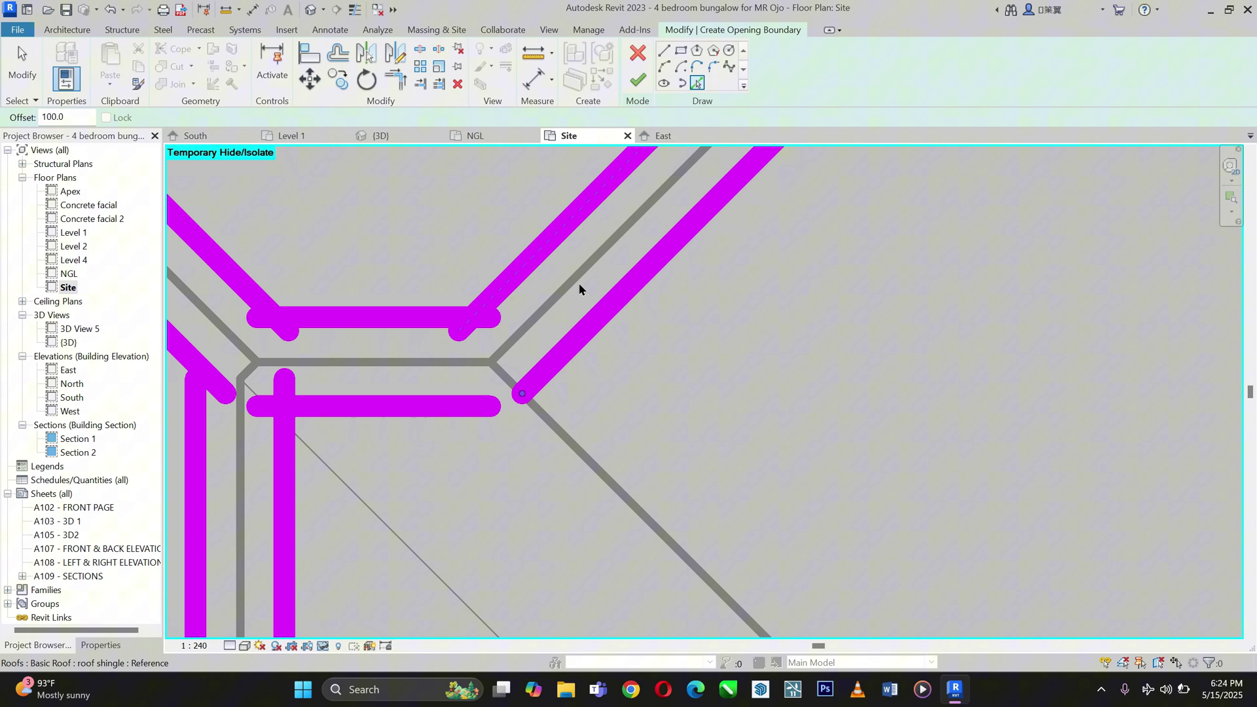
pyautogui.click(598, 476)
pyautogui.click(595, 477)
pyautogui.scroll(-2, 526, 369)
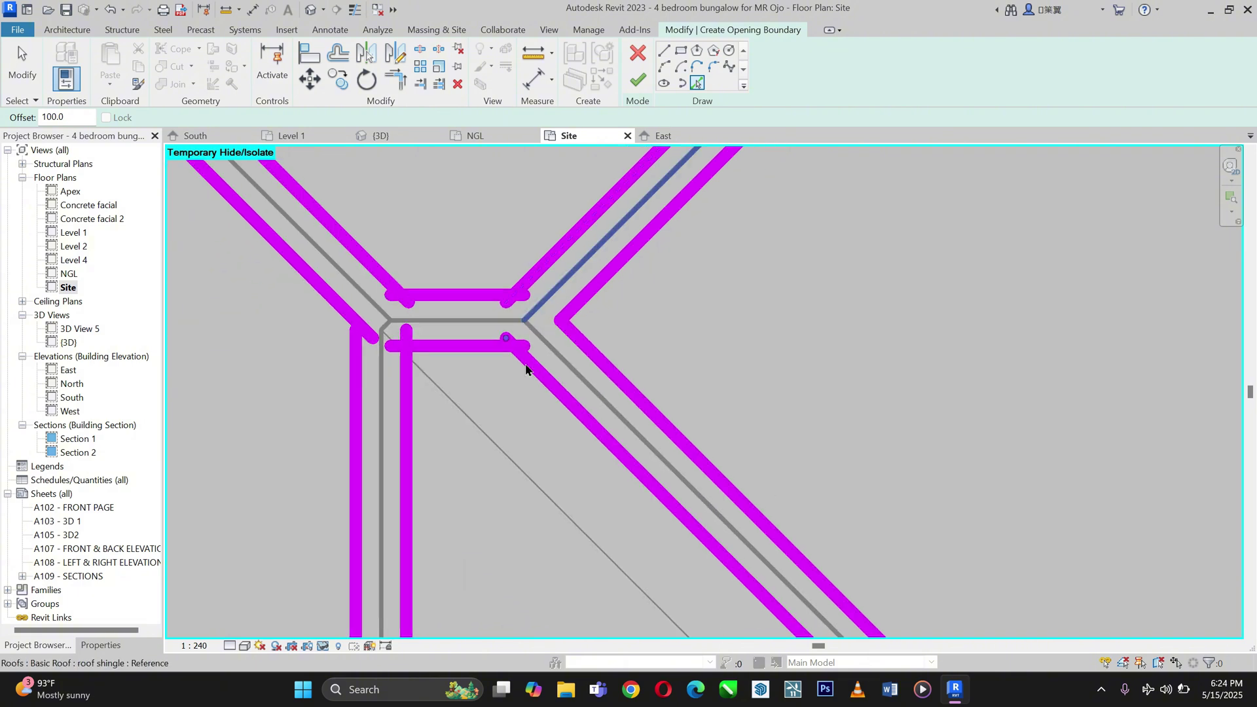
# Add boundary lines at the 100 mm offset on both sides of the thin diagonal running down-right from the vertical ridge's upper end.
pyautogui.scroll(1, 503, 455)
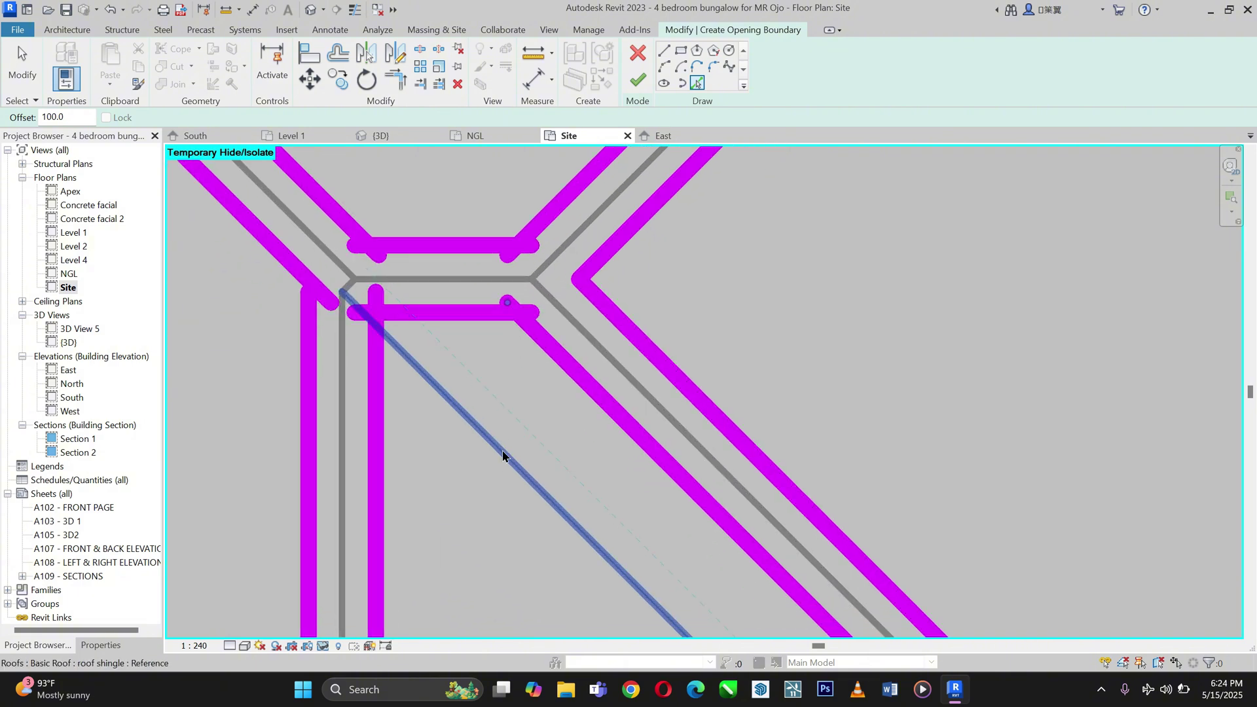
pyautogui.click(502, 455)
pyautogui.click(501, 458)
pyautogui.scroll(-3, 445, 253)
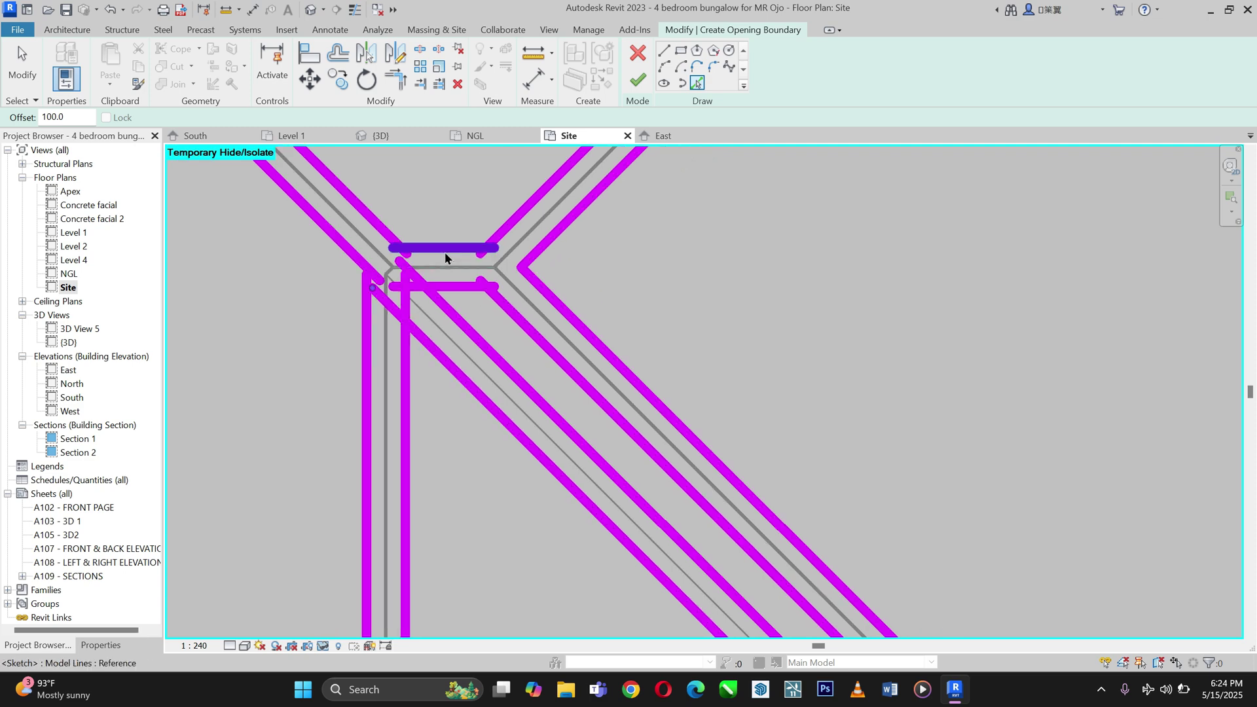
pyautogui.scroll(-1, 467, 257)
# Add boundary lines at the 100 mm offset on both sides of the two diagonals branching from the vertical ridge's lower end.
pyautogui.scroll(5, 415, 328)
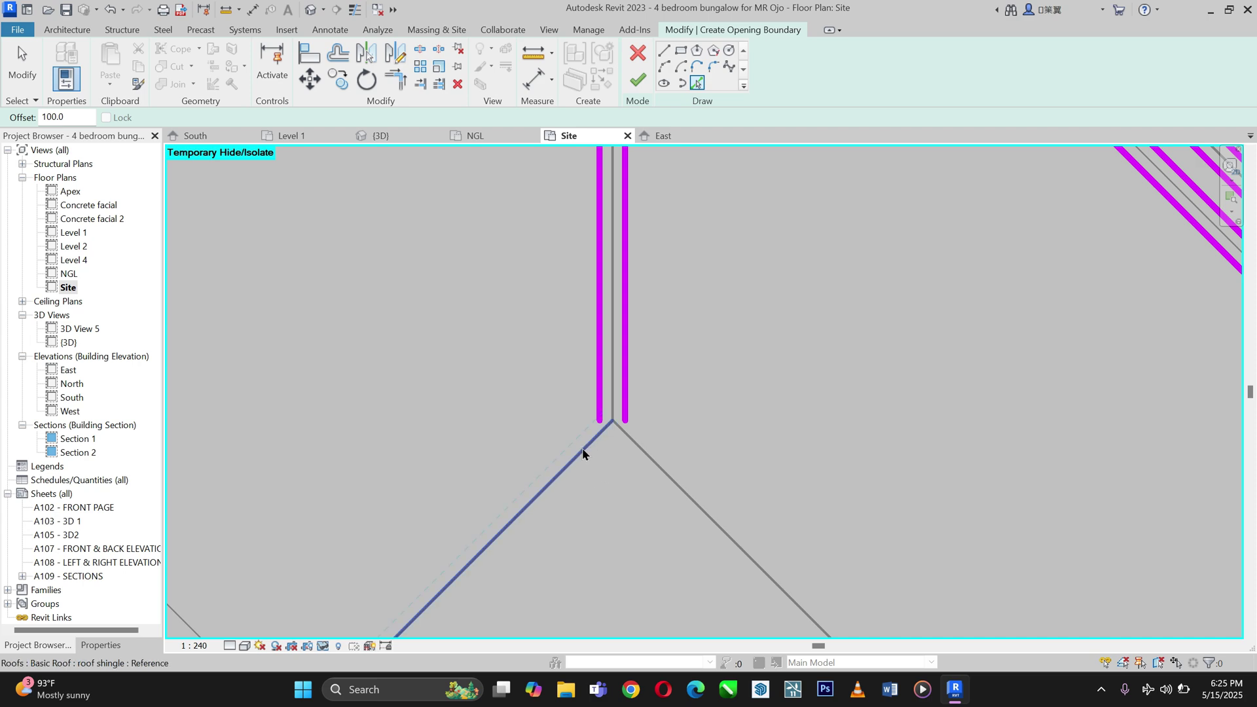
pyautogui.click(583, 449)
pyautogui.scroll(2, 711, 487)
pyautogui.scroll(-2, 654, 472)
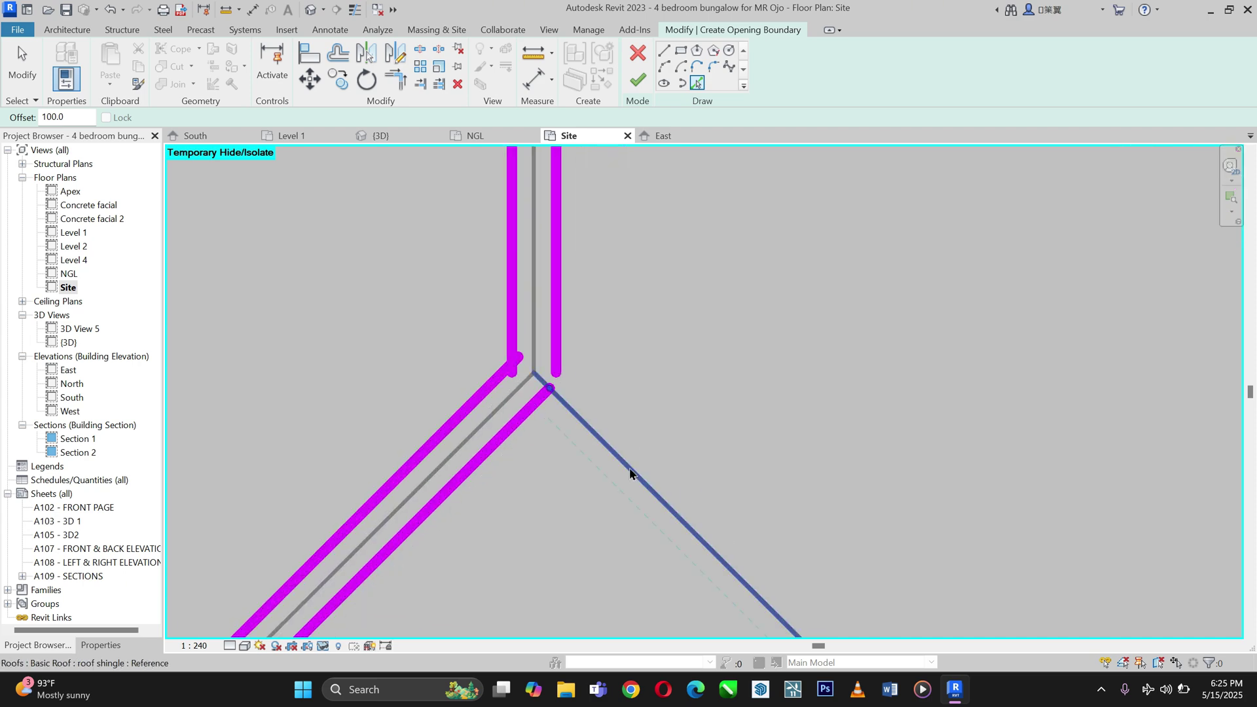
pyautogui.click(634, 469)
pyautogui.scroll(-1, 735, 274)
pyautogui.scroll(-2, 735, 276)
pyautogui.scroll(5, 528, 348)
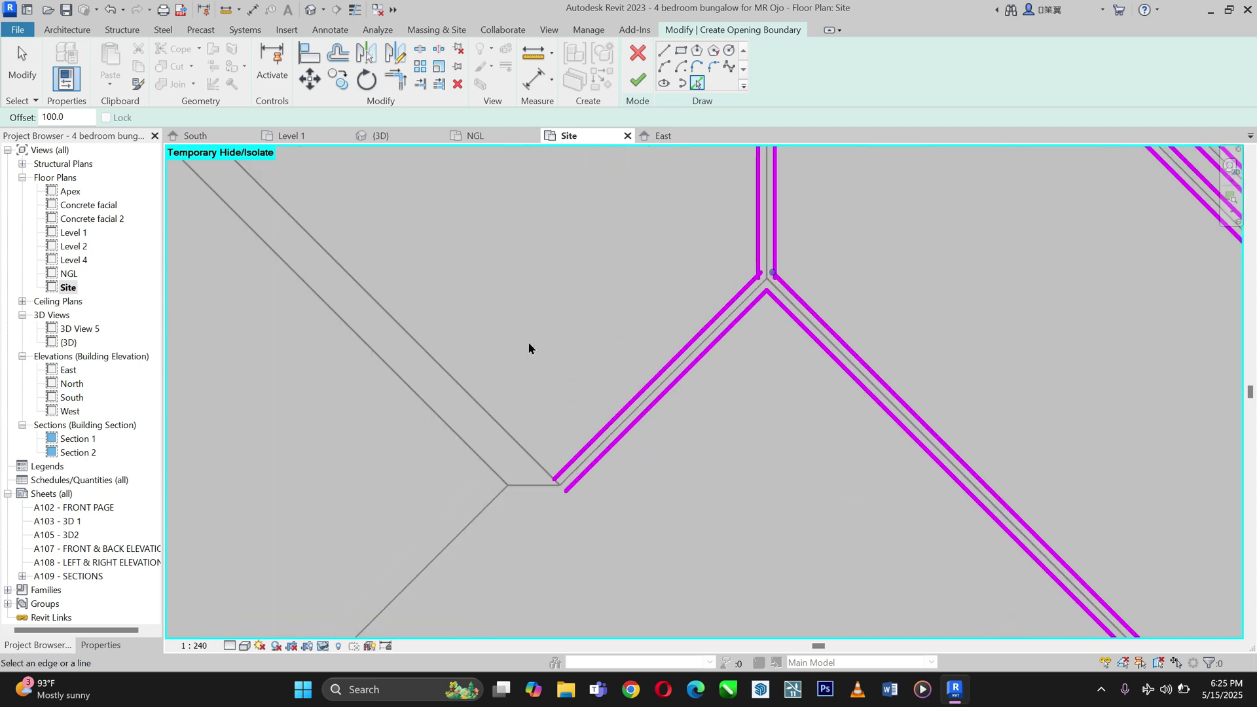
# Offset boundary lines 100 mm on both sides of the lower short ridge and the thin diagonal rising from its right end.
pyautogui.click(517, 458)
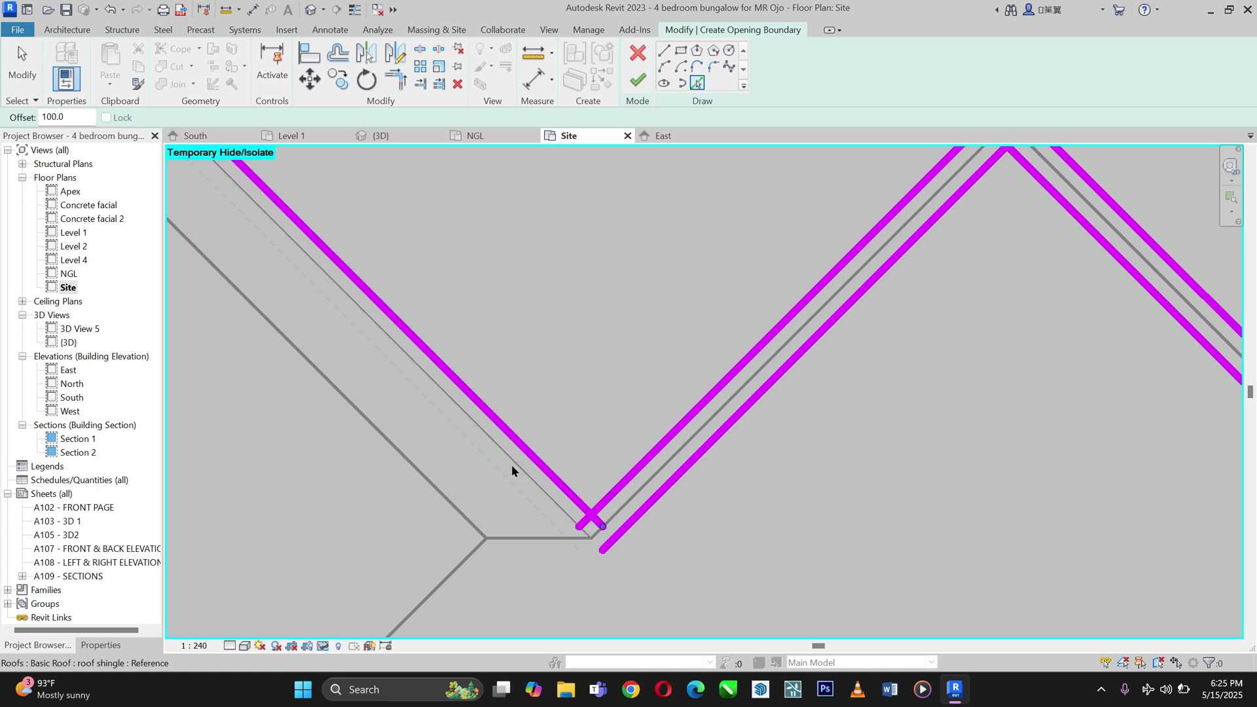
pyautogui.scroll(3, 512, 466)
pyautogui.click(551, 496)
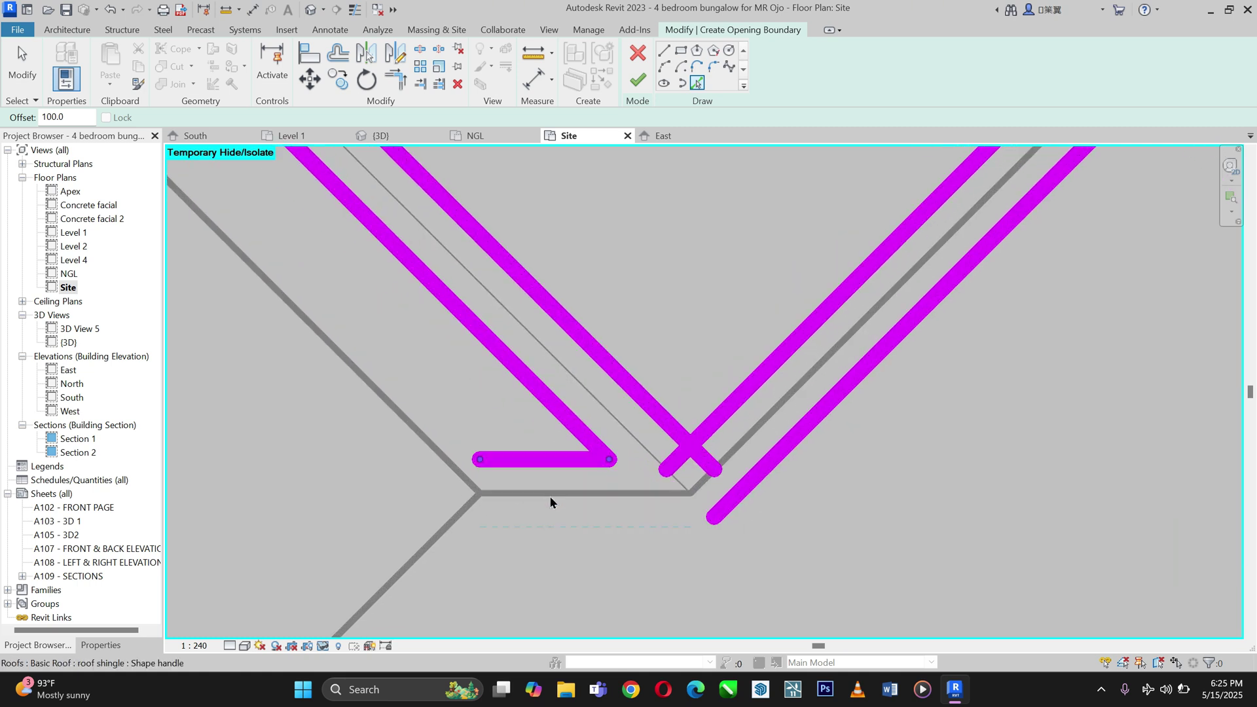
# Add boundary lines at the 100 mm offset on both sides of the two diagonals leaving the lower short ridge's left end.
pyautogui.click(435, 448)
pyautogui.scroll(1, 398, 499)
pyautogui.scroll(1, 399, 505)
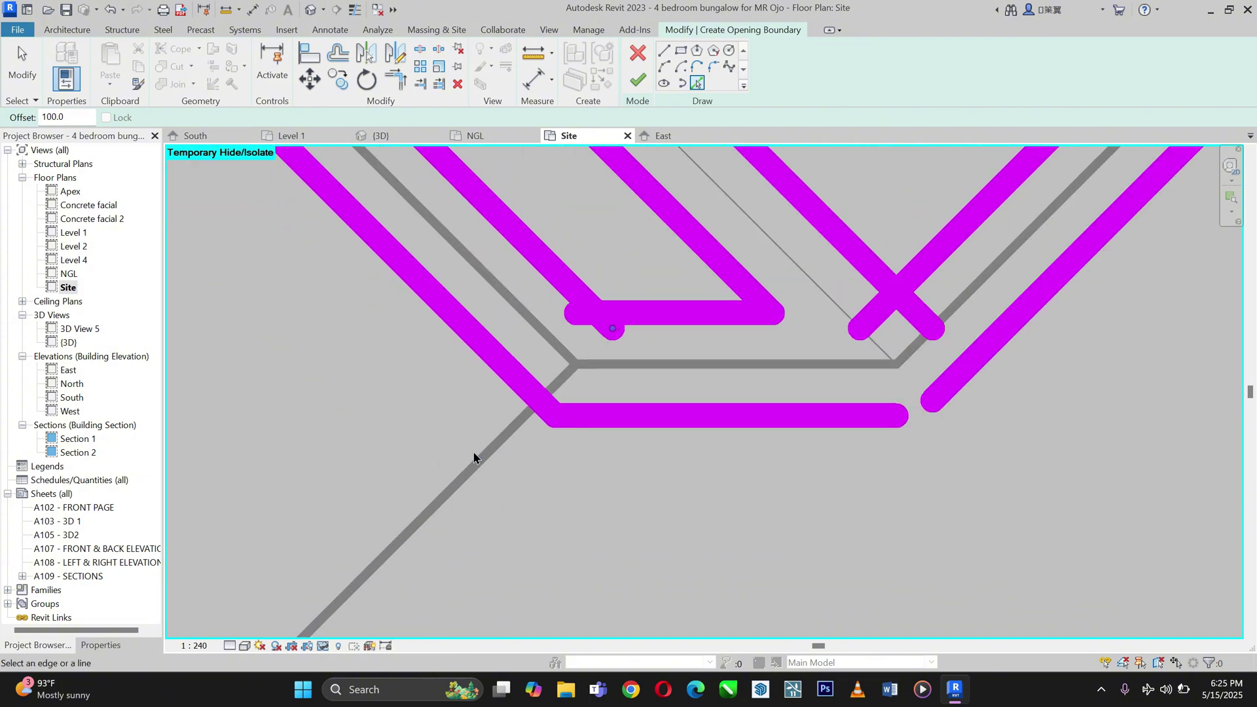
pyautogui.click(470, 468)
pyautogui.scroll(-5, 448, 353)
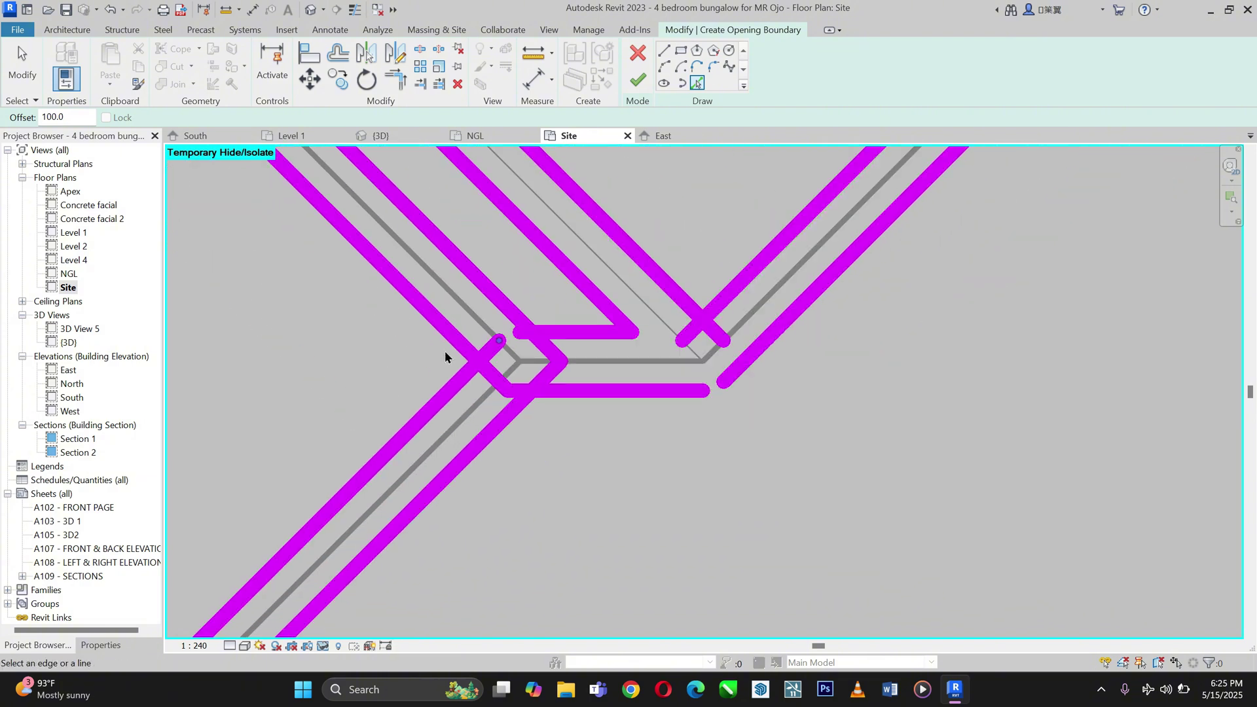
pyautogui.scroll(4, 758, 332)
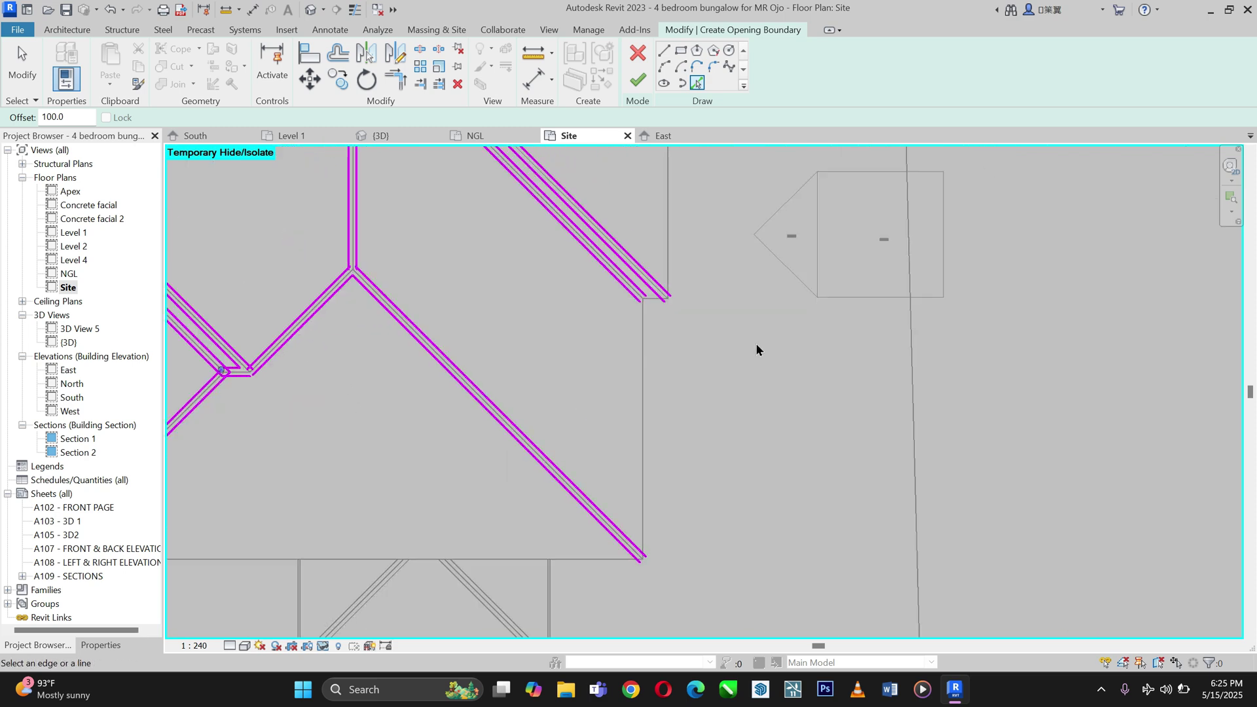
pyautogui.scroll(-7, 698, 533)
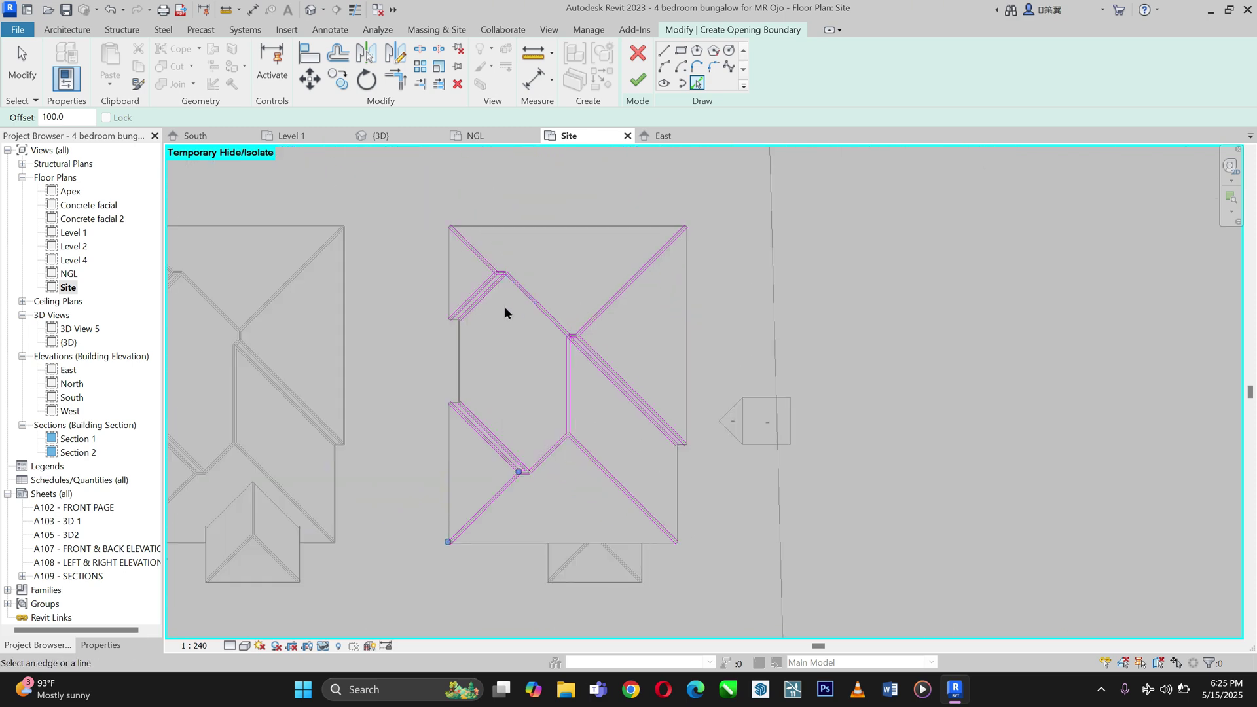
pyautogui.scroll(2, 506, 275)
pyautogui.scroll(-2, 508, 239)
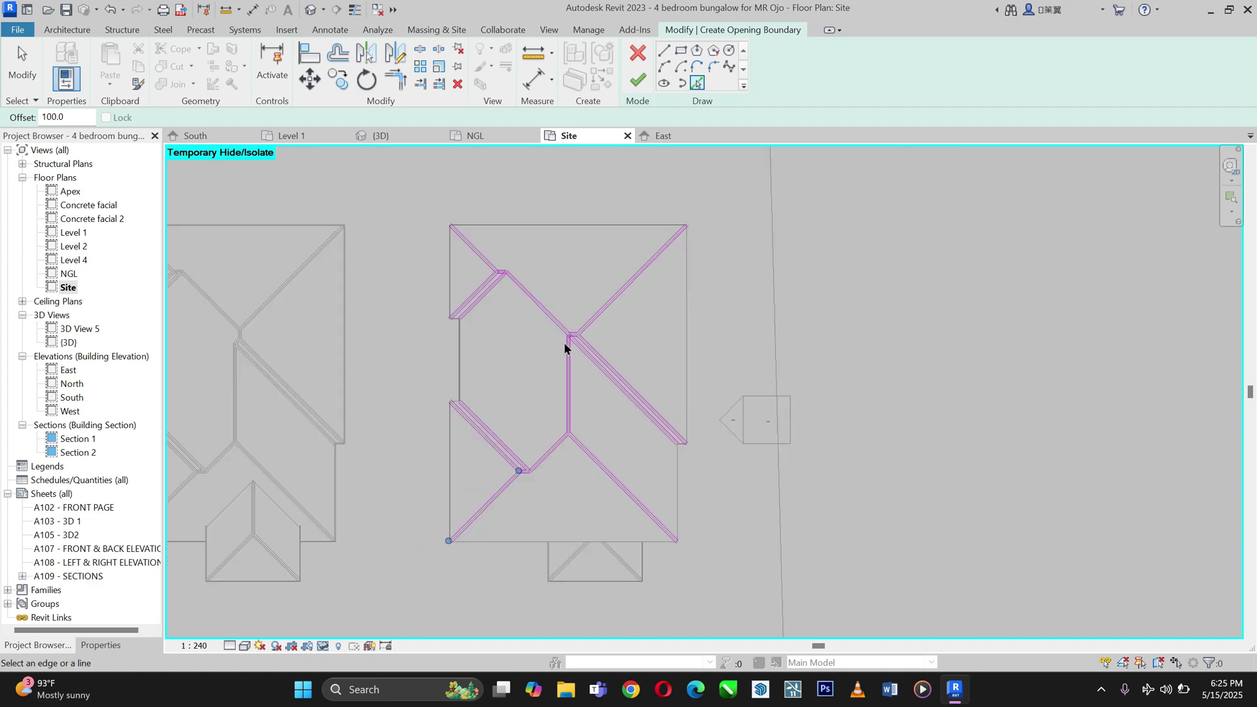
pyautogui.scroll(3, 556, 295)
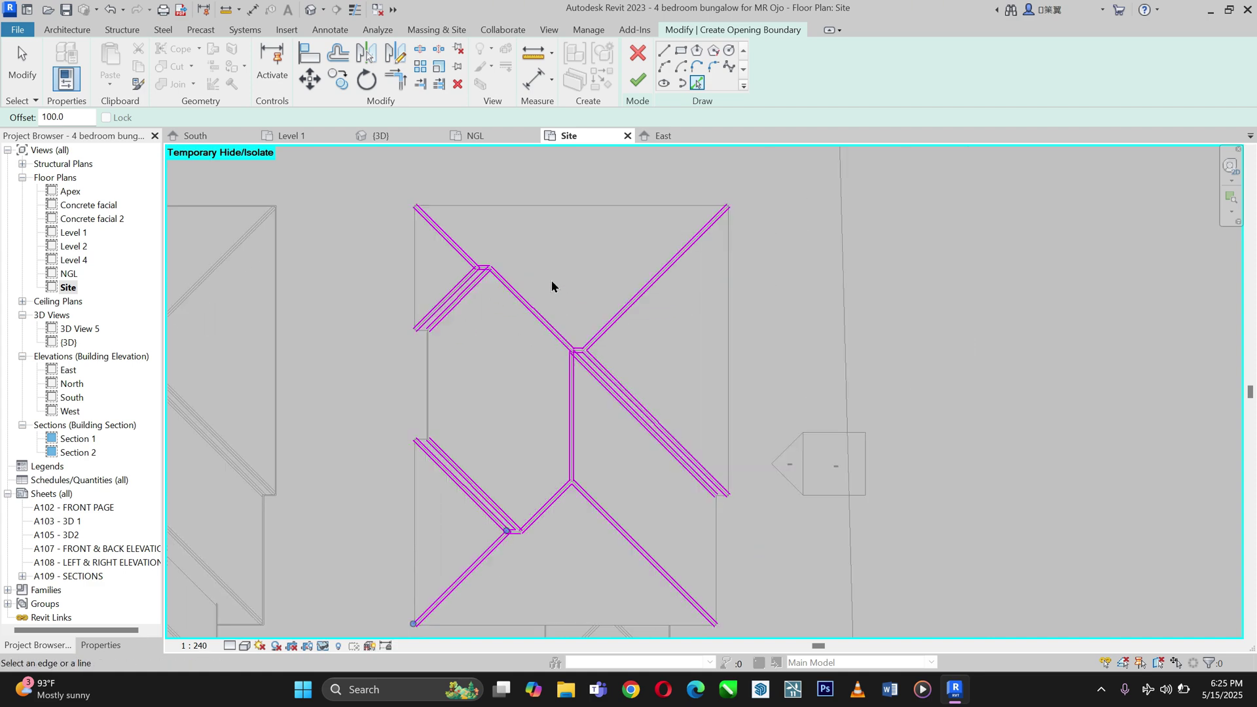
# Set the line offset to 0 and trace the roof's top eave and upper-left vertical eave as boundary lines.
pyautogui.click(73, 119)
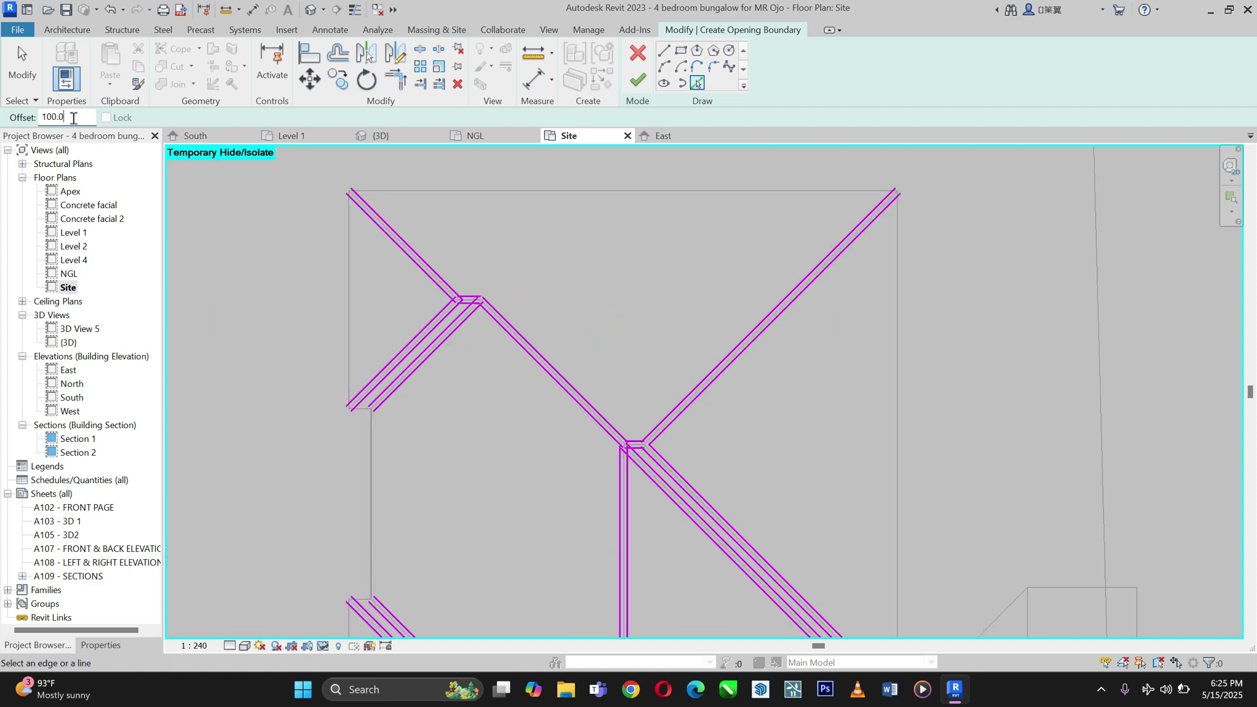
pyautogui.moveTo(73, 118); pyautogui.dragTo(19, 113)
pyautogui.write('0')
pyautogui.scroll(4, 316, 182)
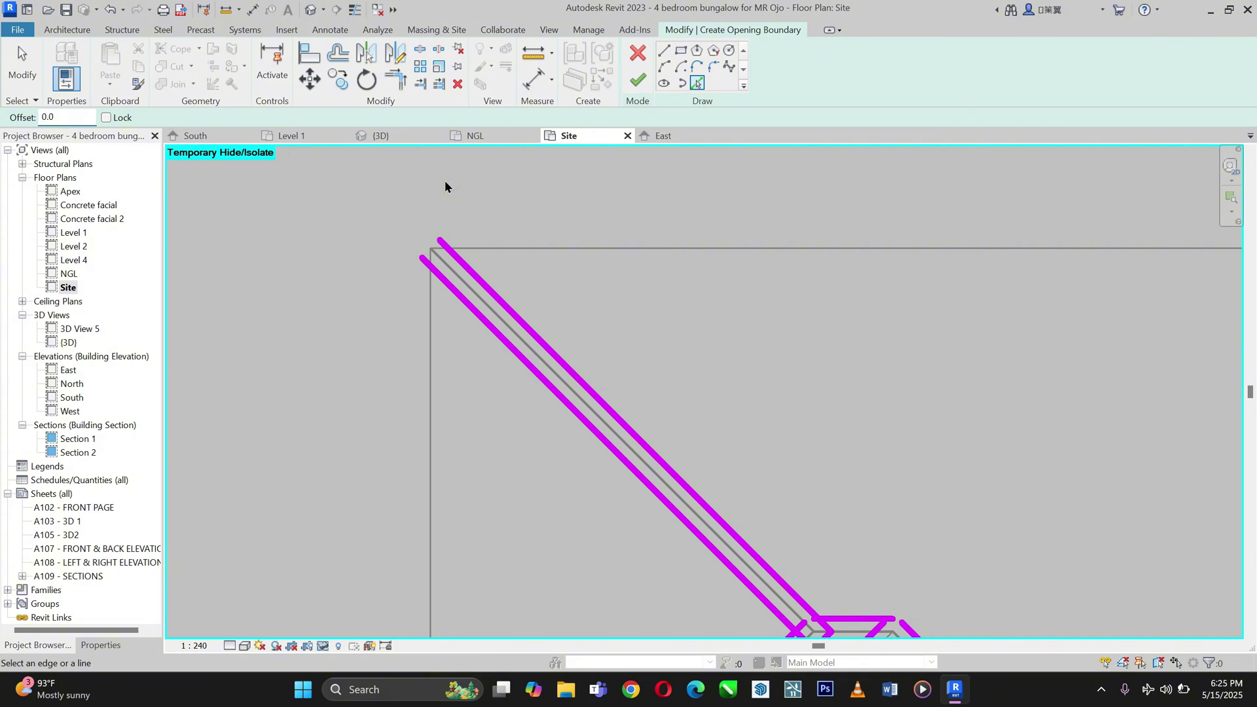
pyautogui.scroll(3, 477, 216)
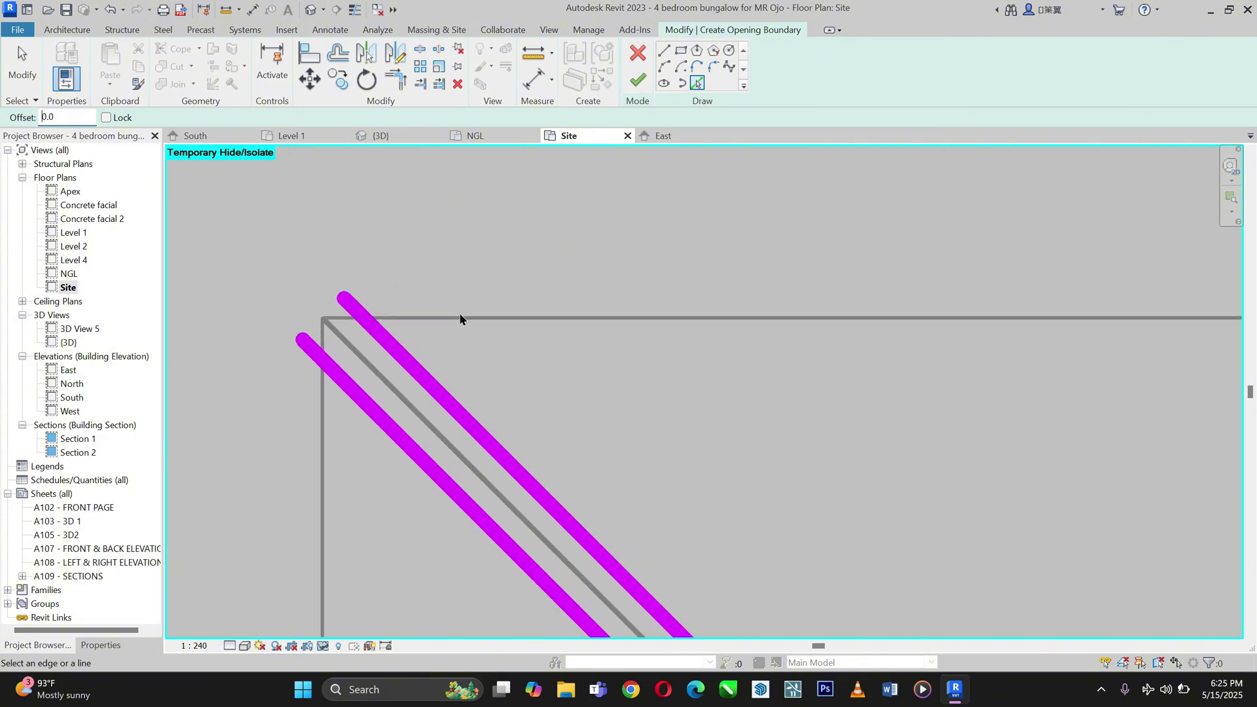
pyautogui.click(459, 322)
pyautogui.scroll(-2, 419, 203)
pyautogui.scroll(2, 371, 294)
pyautogui.click(372, 343)
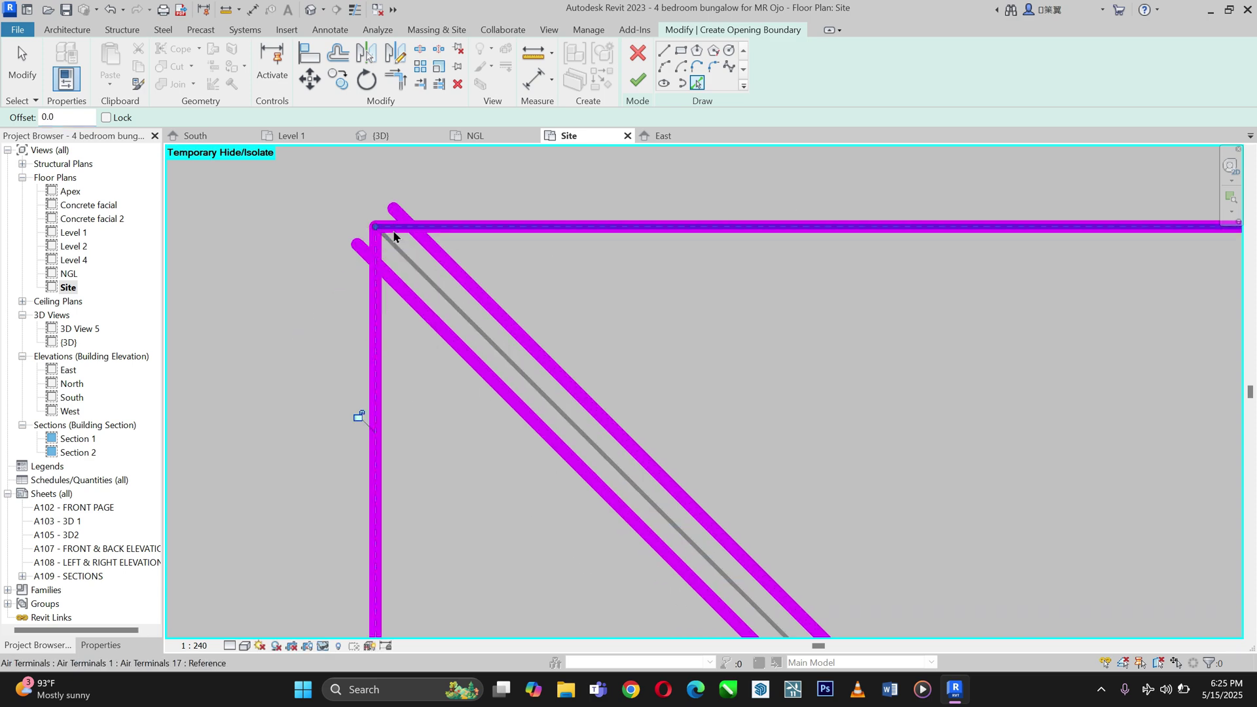
# Trace the upper short horizontal jog and the recessed vertical eave on the roof's left side as boundary lines.
pyautogui.scroll(-5, 395, 210)
pyautogui.scroll(4, 375, 466)
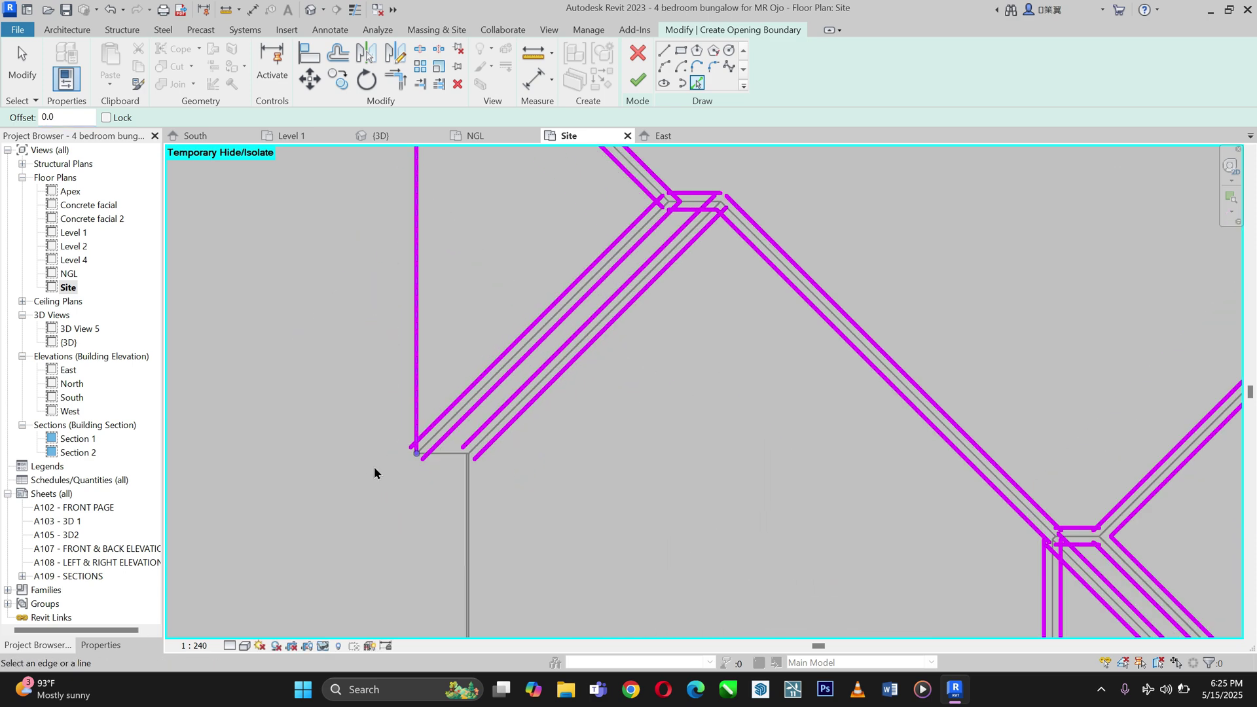
pyautogui.click(465, 456)
pyautogui.scroll(4, 548, 503)
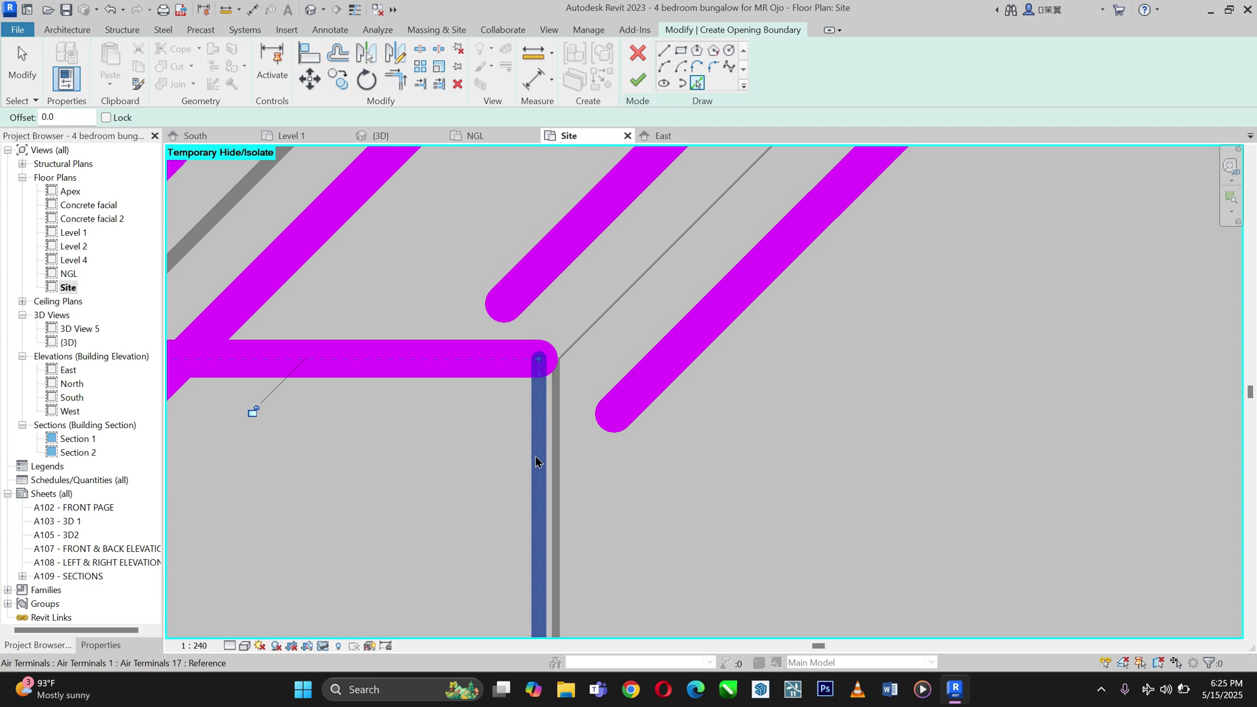
pyautogui.click(536, 461)
# Trace the lower short horizontal jog and the lower-left vertical eave as boundary lines.
pyautogui.scroll(-5, 510, 196)
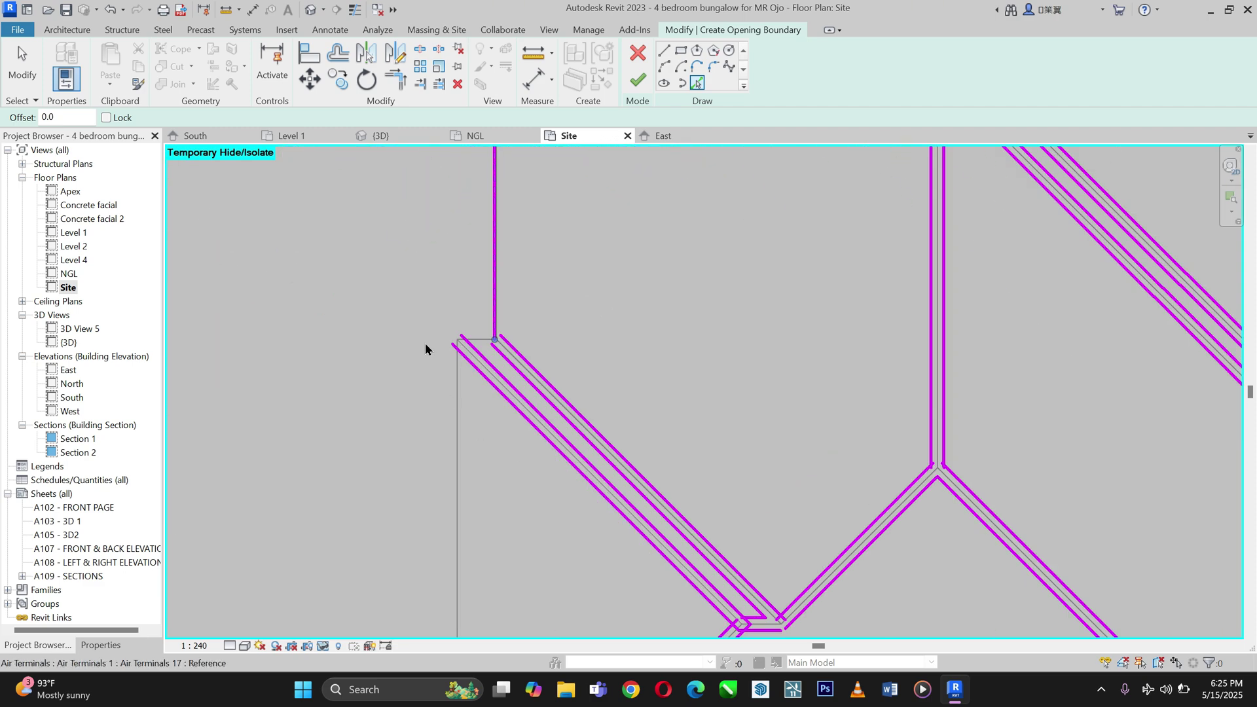
pyautogui.scroll(5, 524, 297)
pyautogui.click(543, 415)
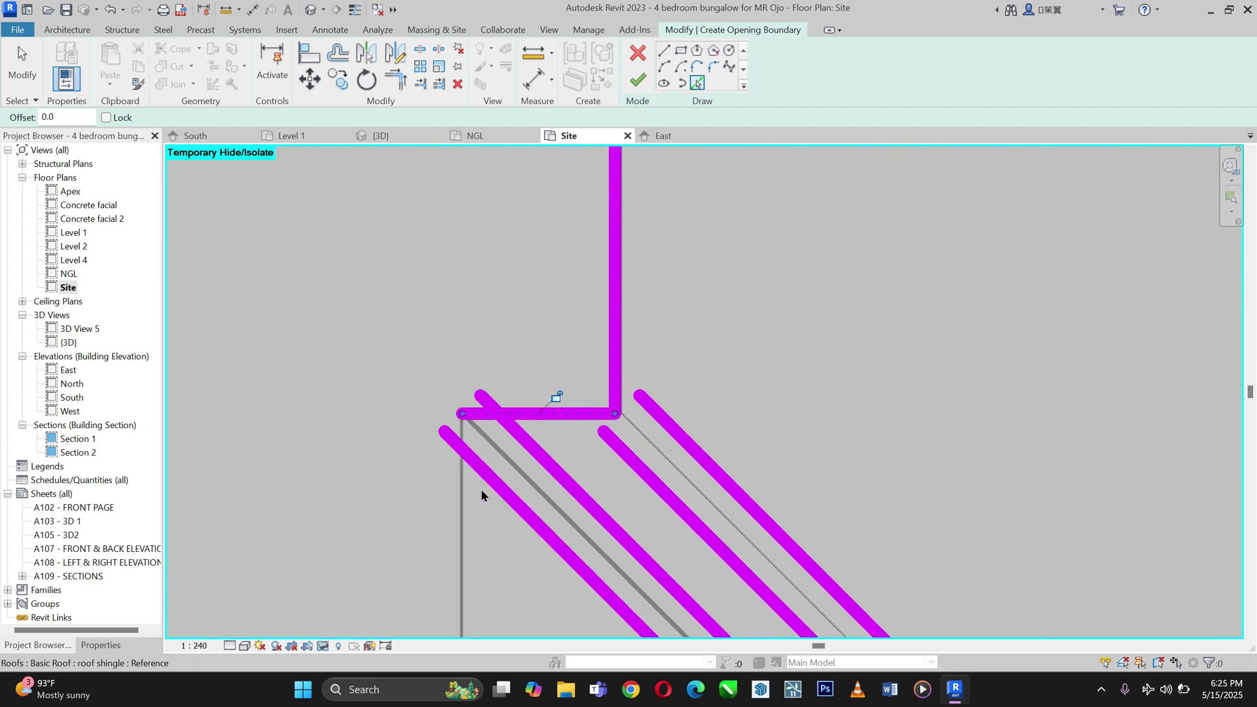
pyautogui.click(460, 518)
# Trace the left part of the roof's bottom eave and the lower-right vertical eave as boundary lines.
pyautogui.scroll(-3, 331, 212)
pyautogui.scroll(3, 568, 499)
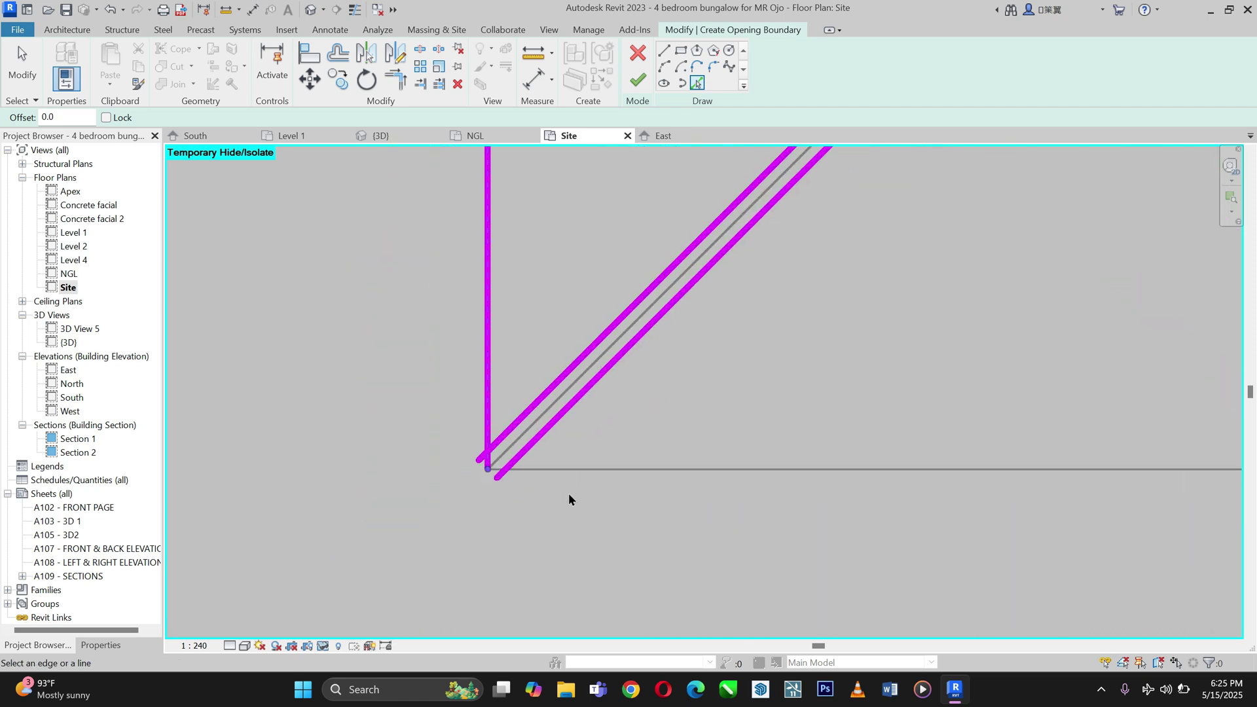
pyautogui.click(583, 469)
pyautogui.scroll(-3, 249, 512)
pyautogui.scroll(3, 753, 492)
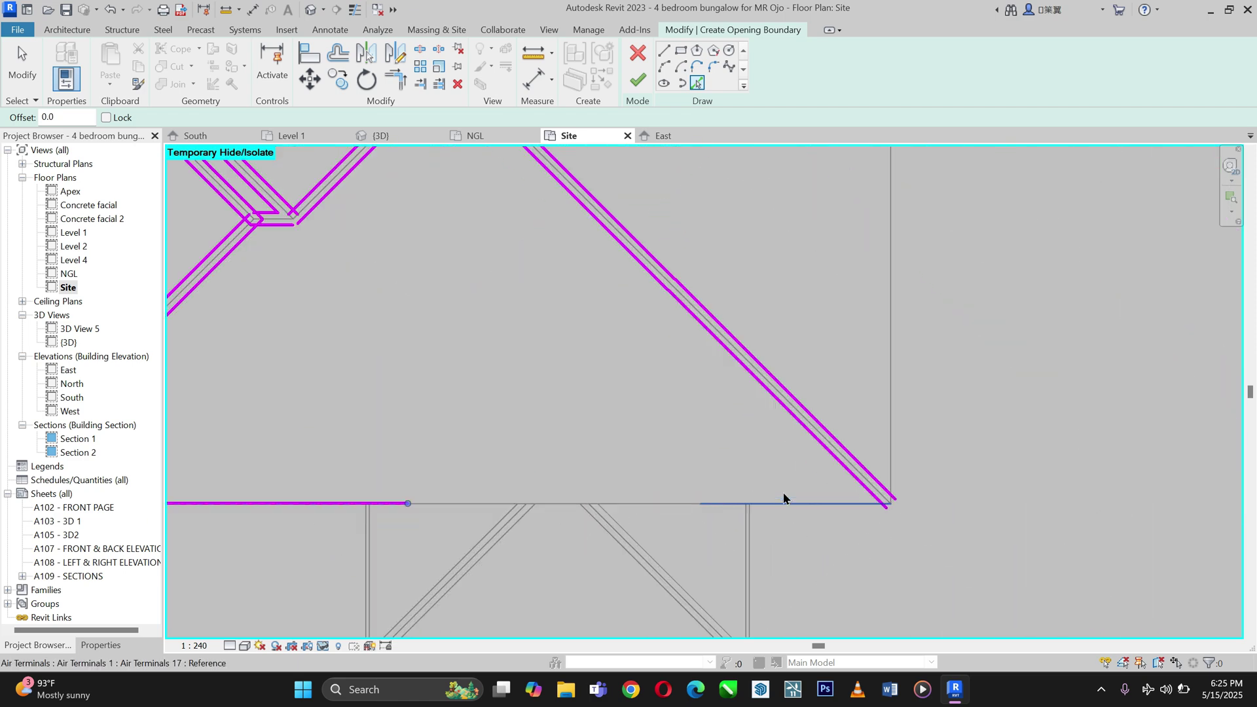
pyautogui.scroll(2, 904, 372)
pyautogui.scroll(-3, 696, 594)
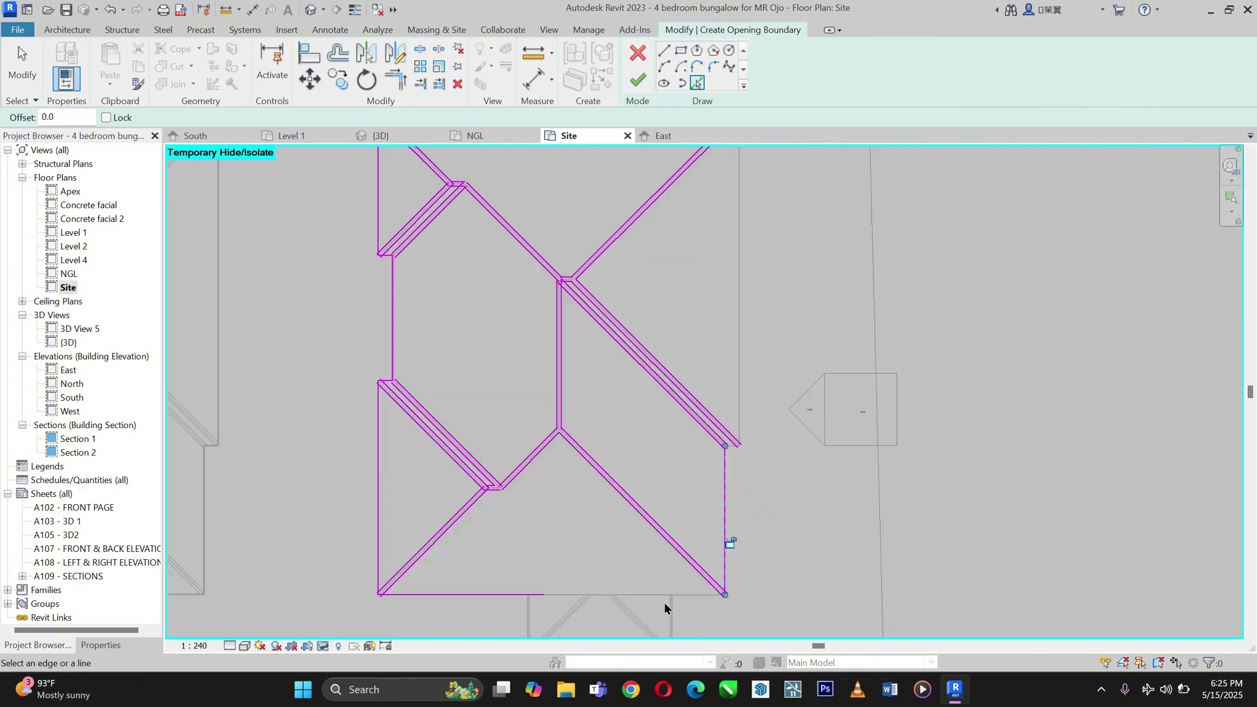
# Trace the short horizontal jog and the upper-right vertical eave on the roof's right side as boundary lines.
pyautogui.scroll(4, 733, 465)
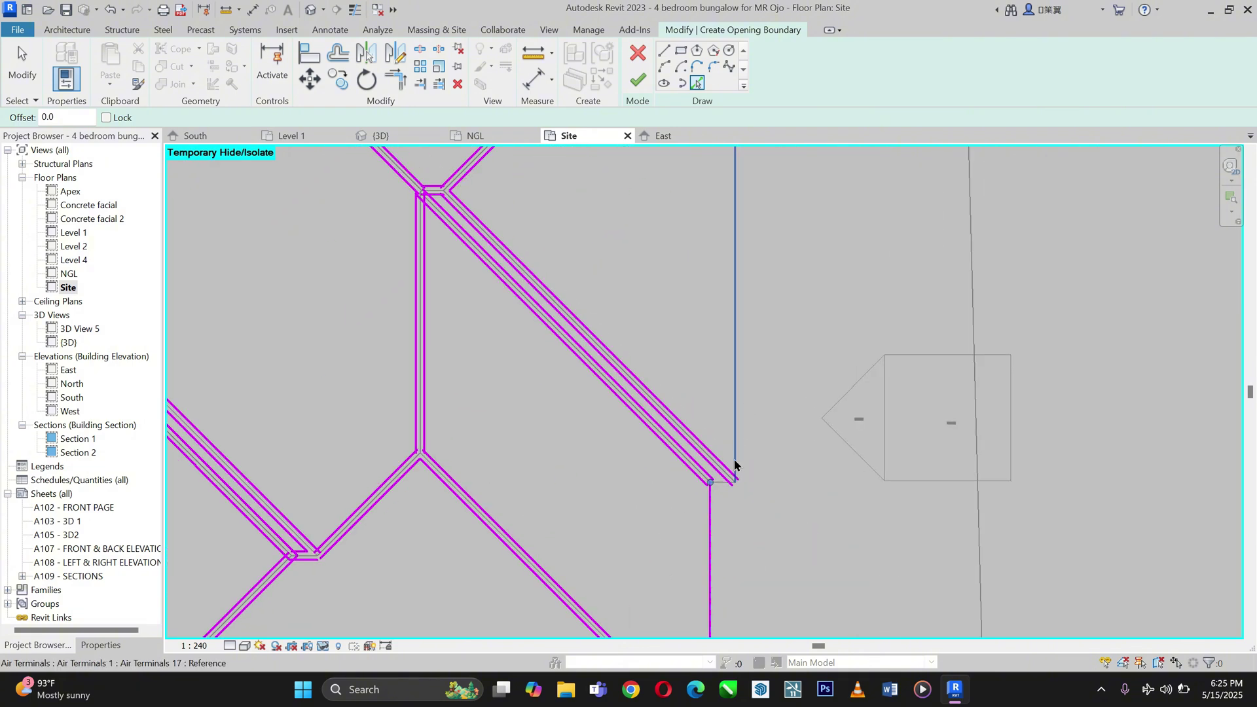
pyautogui.click(747, 407)
pyautogui.scroll(-3, 682, 581)
pyautogui.scroll(4, 652, 273)
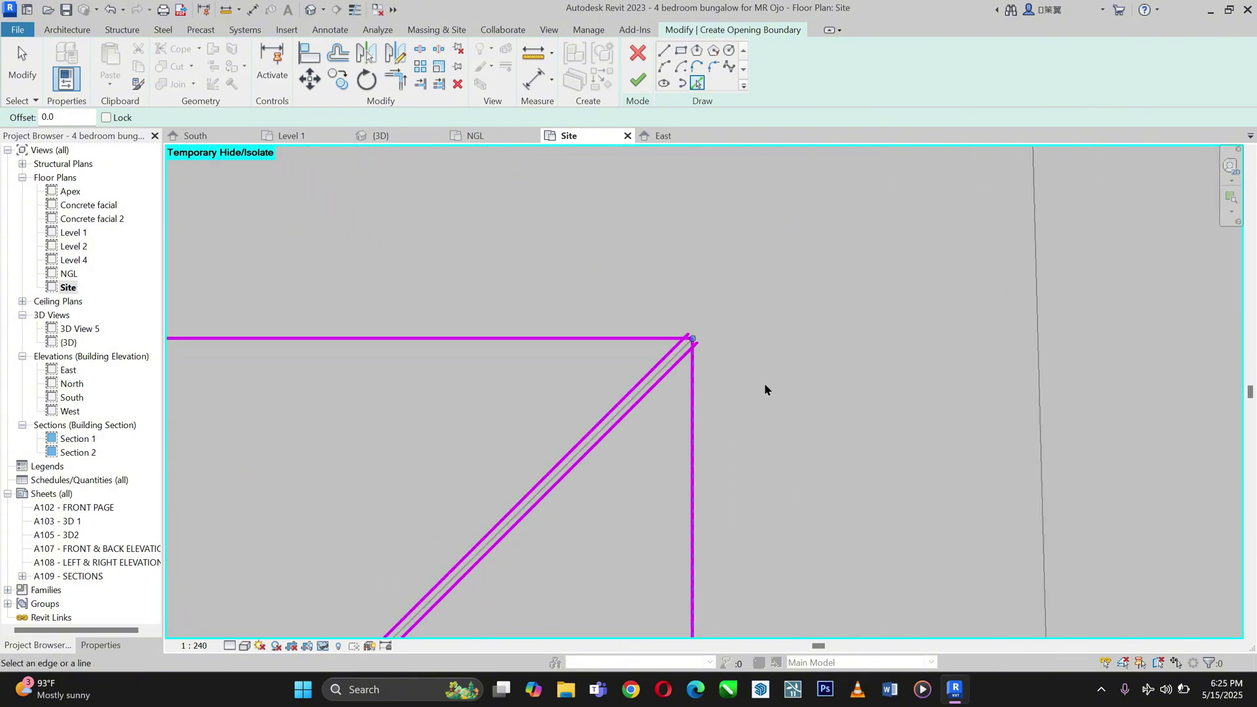
pyautogui.scroll(-5, 697, 203)
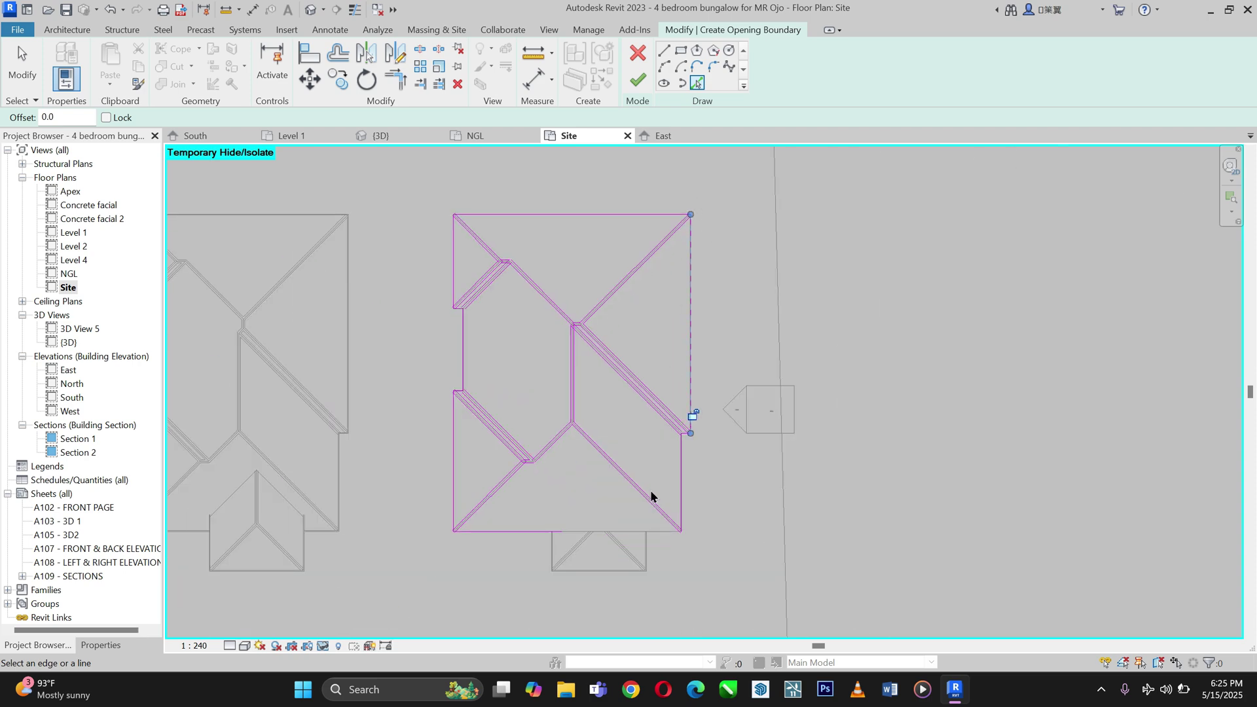
# Extend the partial bottom eave line to form a corner with the lower-right vertical eave using Trim/Extend to Corner.
pyautogui.scroll(4, 576, 537)
pyautogui.click(402, 80)
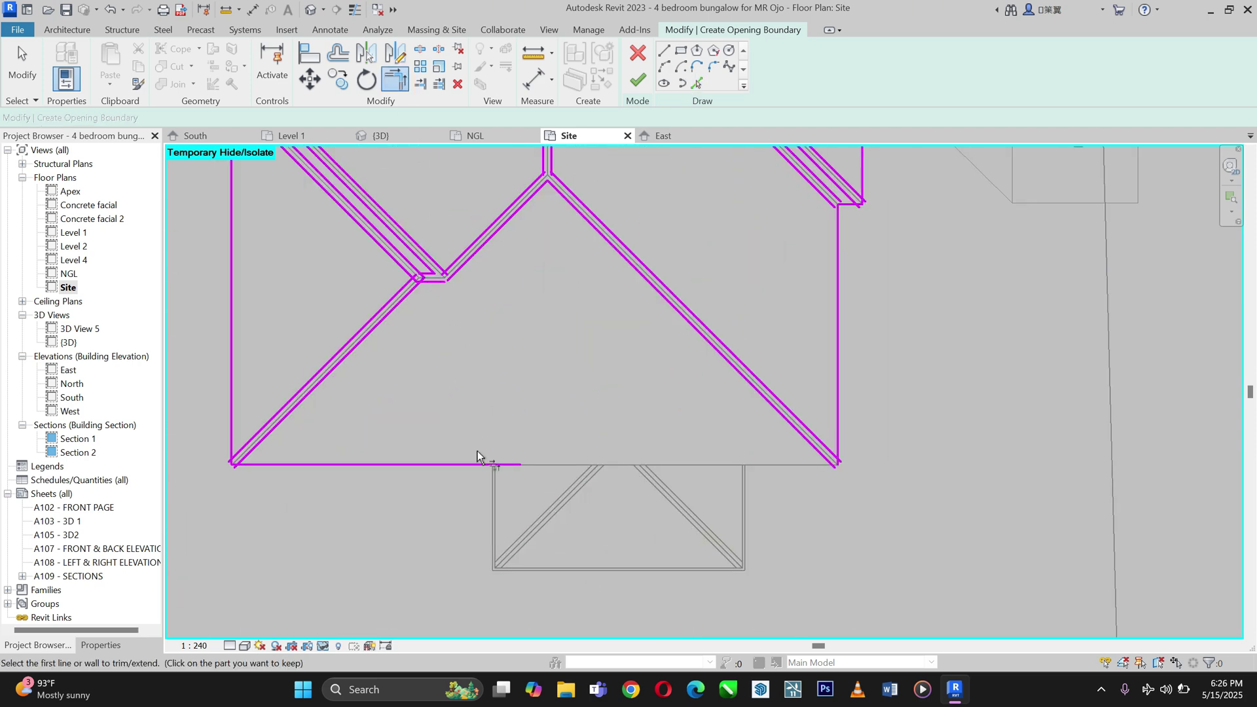
pyautogui.scroll(2, 458, 461)
pyautogui.click(429, 470)
pyautogui.scroll(2, 920, 454)
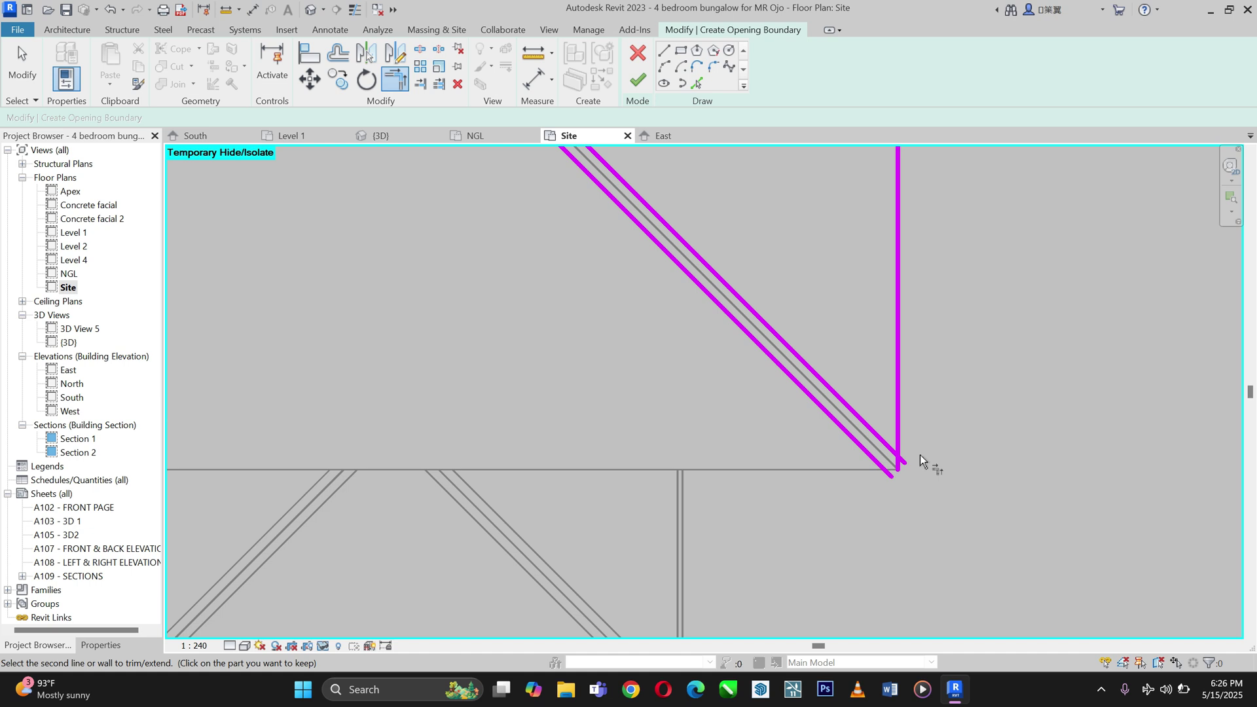
pyautogui.click(901, 357)
pyautogui.rightClick(996, 366)
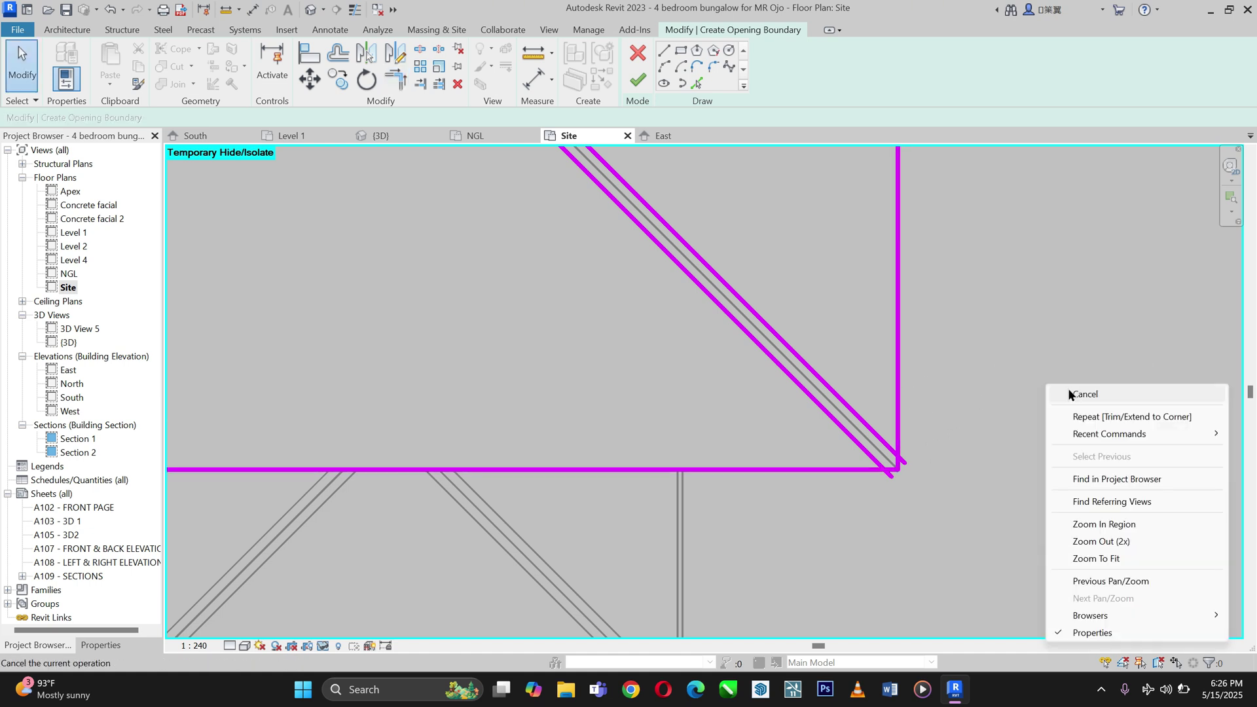
pyautogui.click(1068, 393)
# Trim the two hip offset lines at the lower-right corner to the bottom eave and the lower-right vertical eave.
pyautogui.scroll(2, 917, 475)
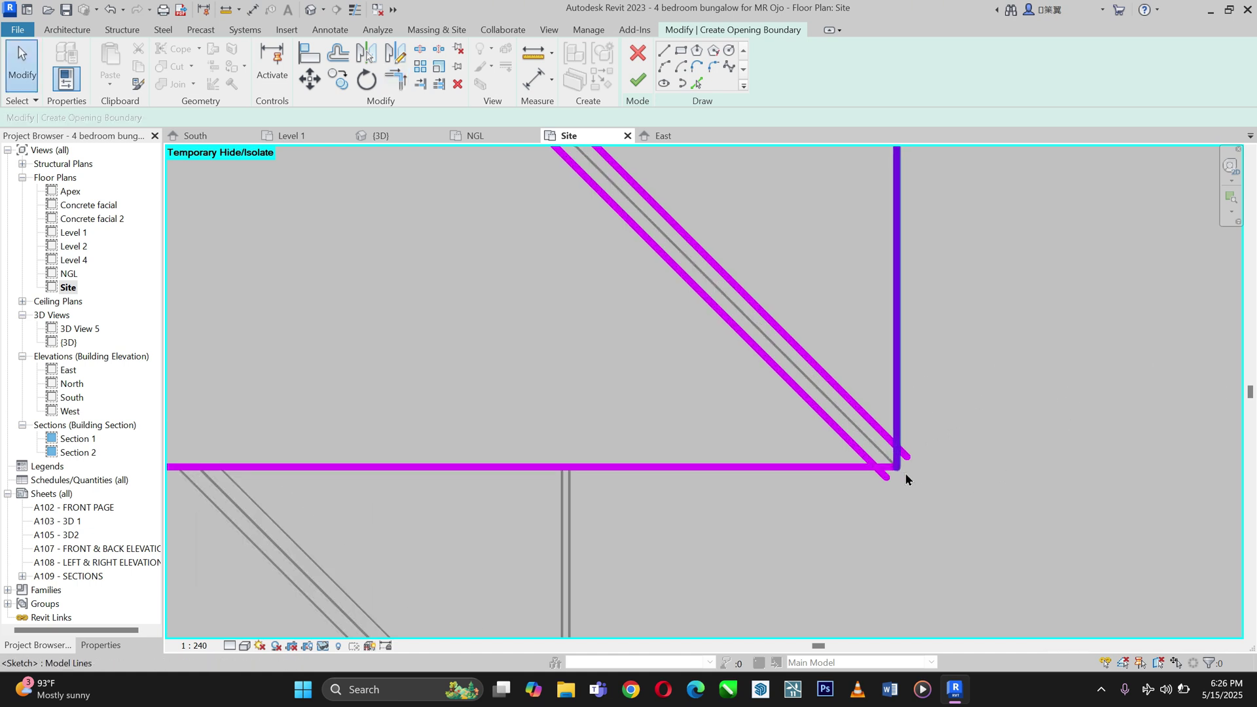
pyautogui.click(819, 446)
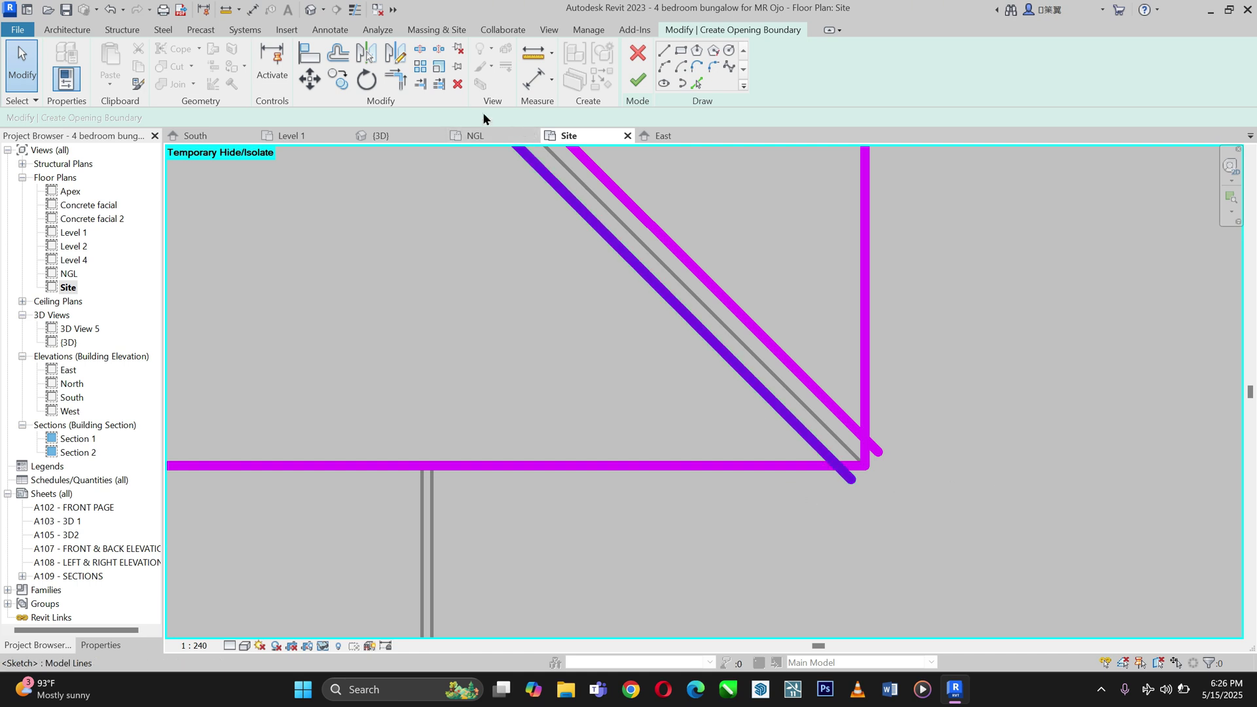
pyautogui.click(394, 83)
pyautogui.scroll(2, 900, 499)
pyautogui.click(694, 336)
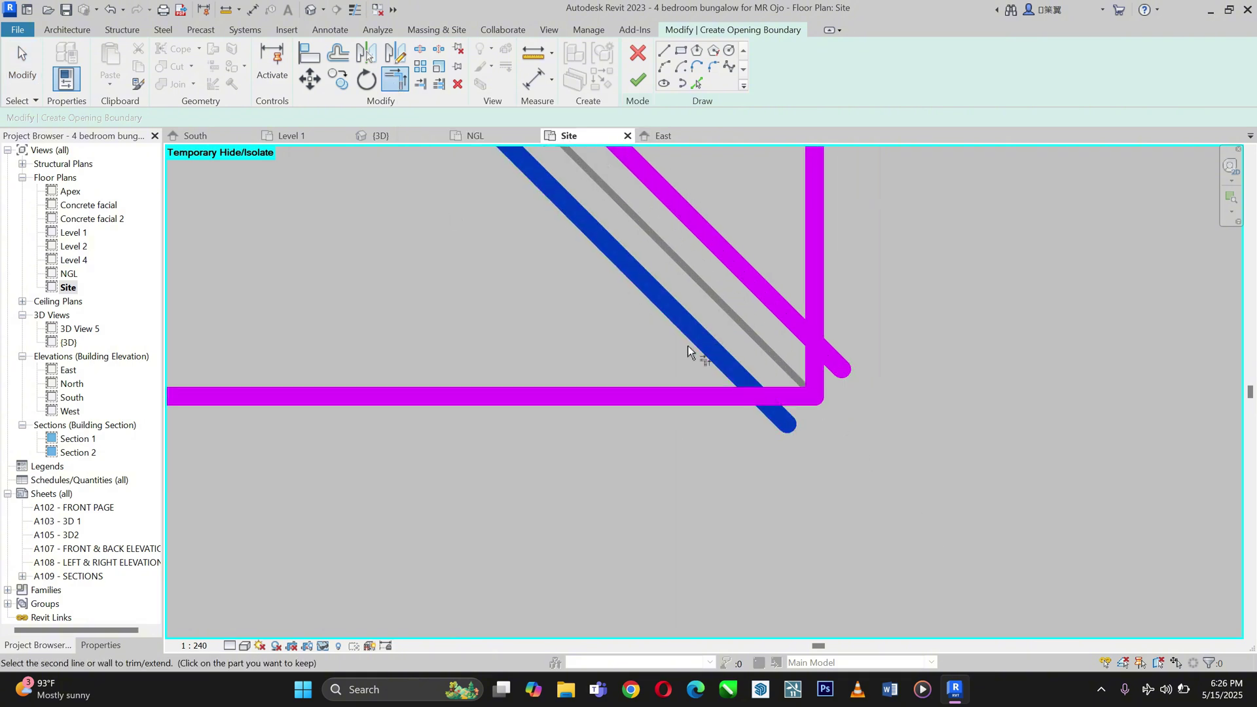
pyautogui.click(595, 396)
pyautogui.moveTo(792, 162); pyautogui.dragTo(627, 331, button='middle')
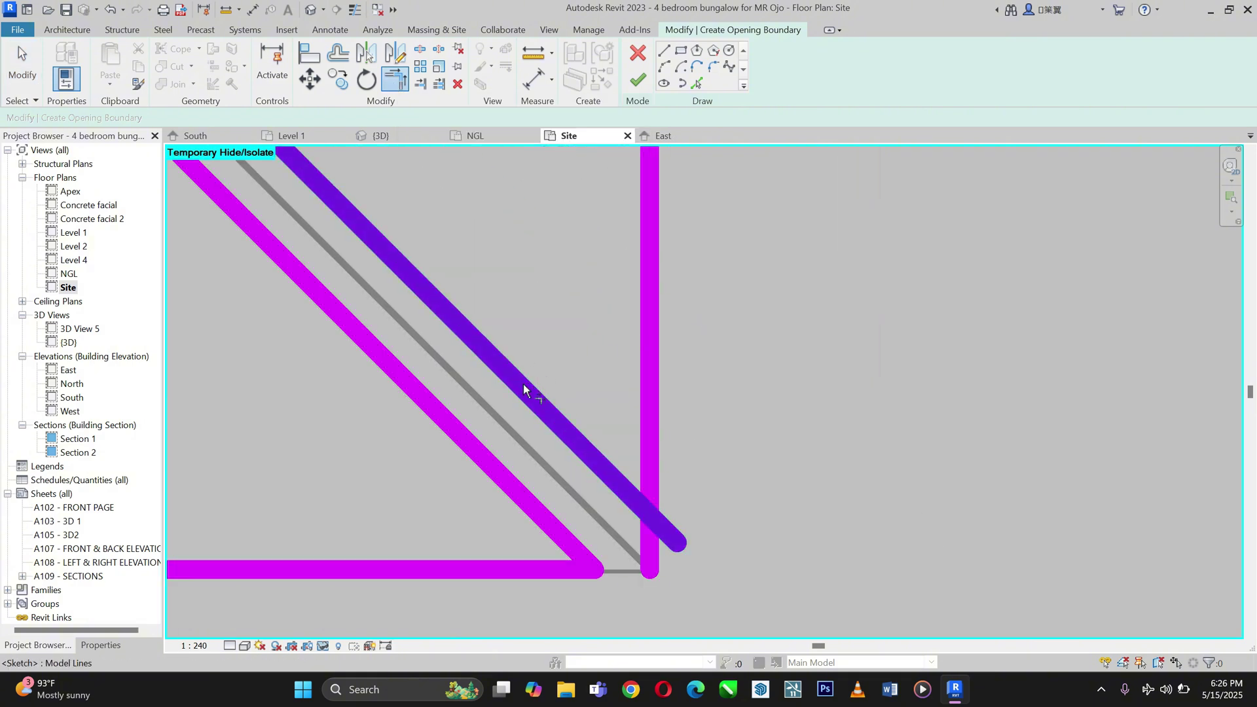
pyautogui.click(525, 386)
pyautogui.click(648, 328)
pyautogui.scroll(-3, 956, 463)
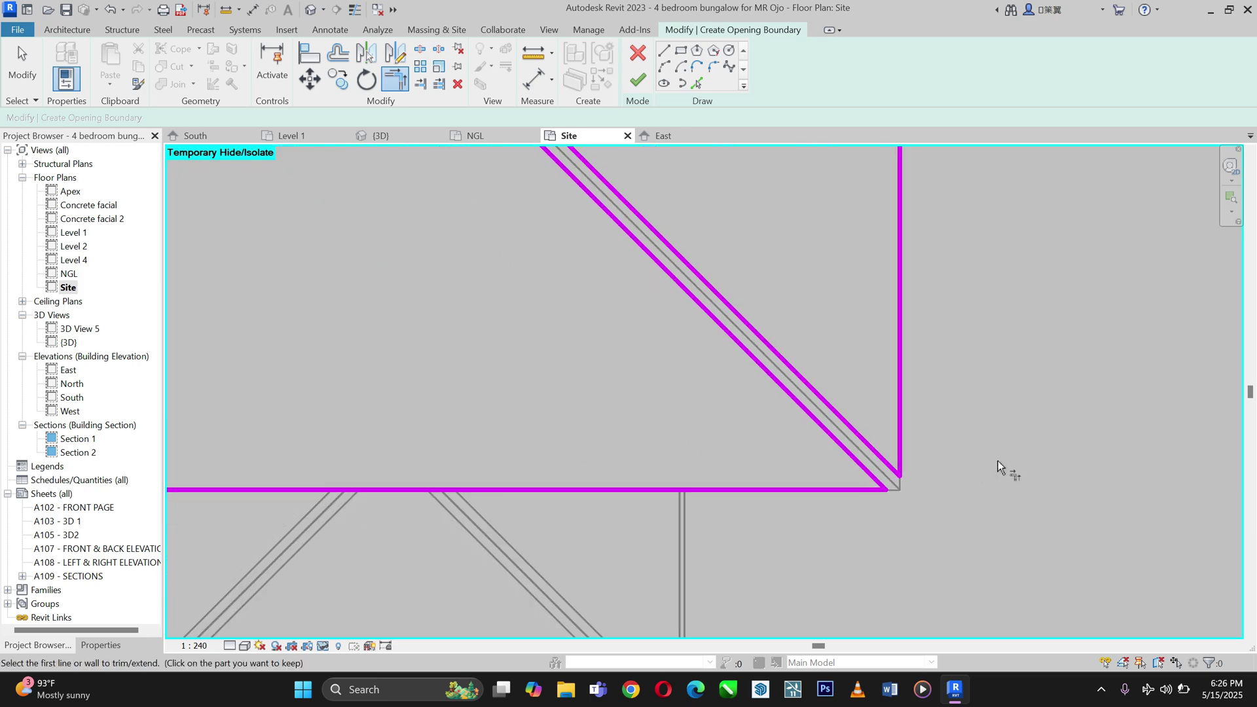
# Trim the two hip offset lines at the lower-left corner to the bottom eave and the lower-left vertical eave.
pyautogui.scroll(-2, 724, 421)
pyautogui.scroll(4, 565, 486)
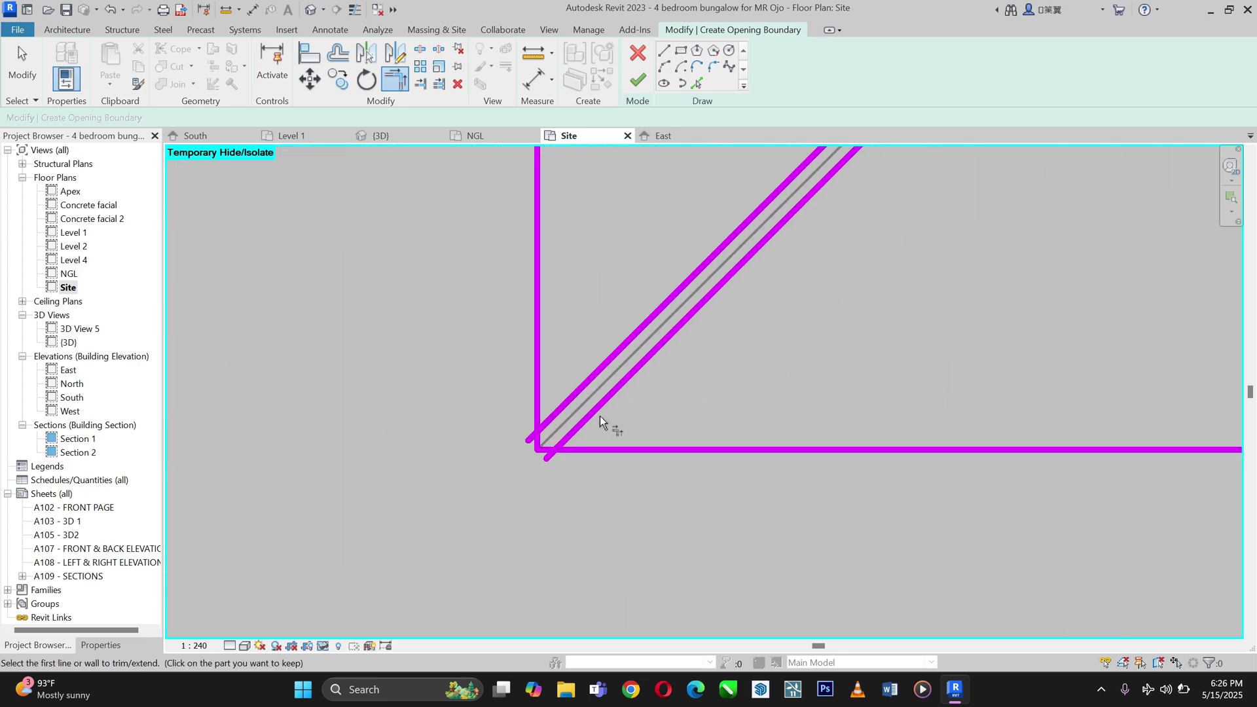
pyautogui.click(600, 415)
pyautogui.click(617, 449)
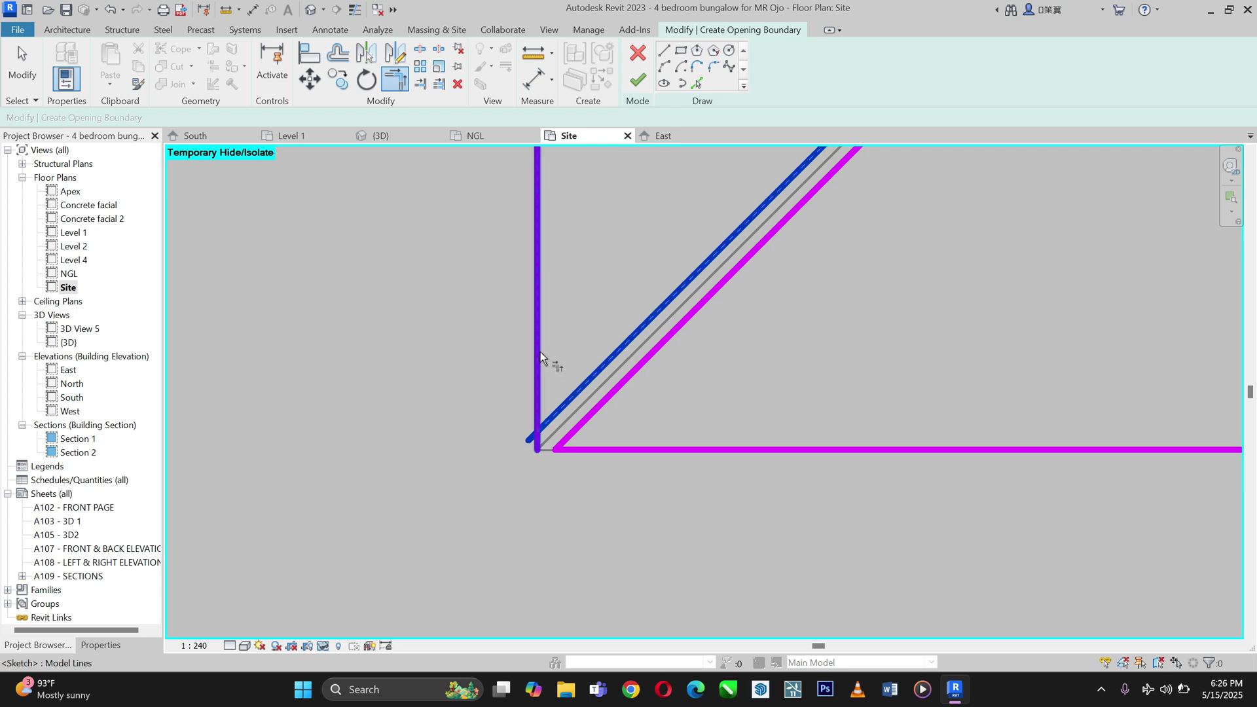
pyautogui.scroll(-3, 333, 564)
# Trim the outermost hip offset line at the lower-left jog to the lower-left vertical eave.
pyautogui.scroll(4, 393, 440)
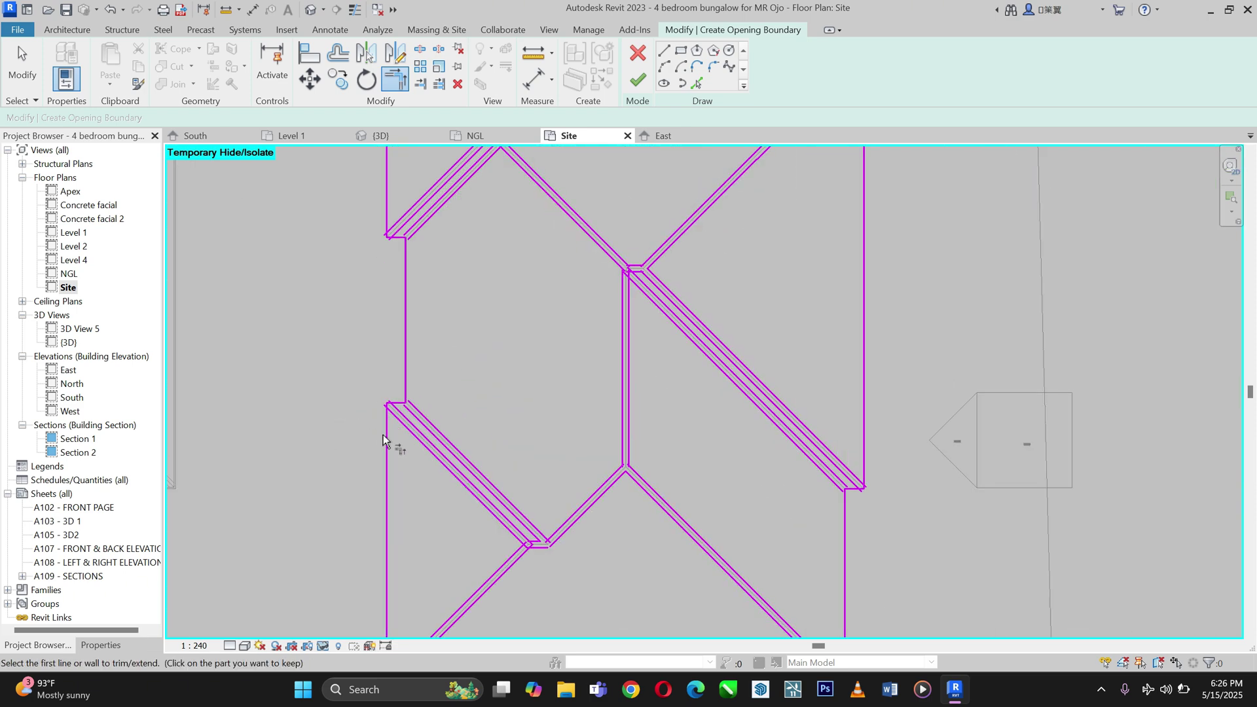
pyautogui.click(430, 366)
pyautogui.click(397, 402)
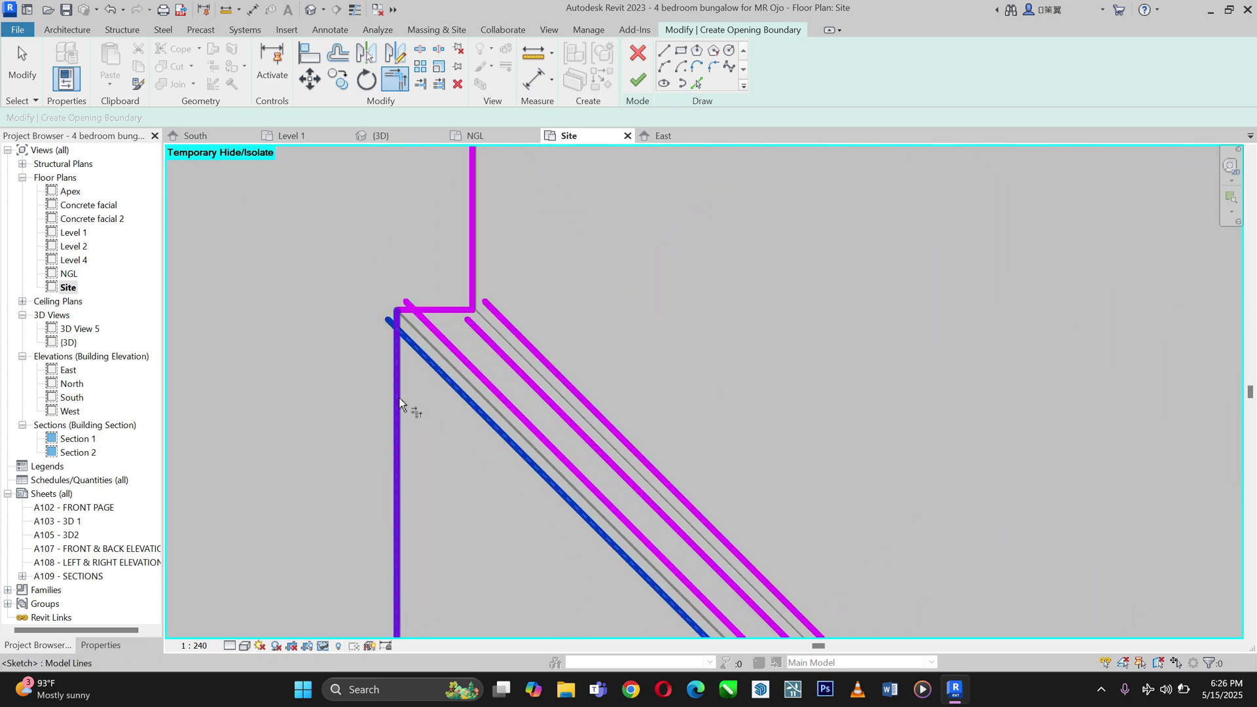
# Join the two middle diagonal offset lines at the lower-left jog to the short horizontal jog line as corners.
pyautogui.scroll(4, 470, 234)
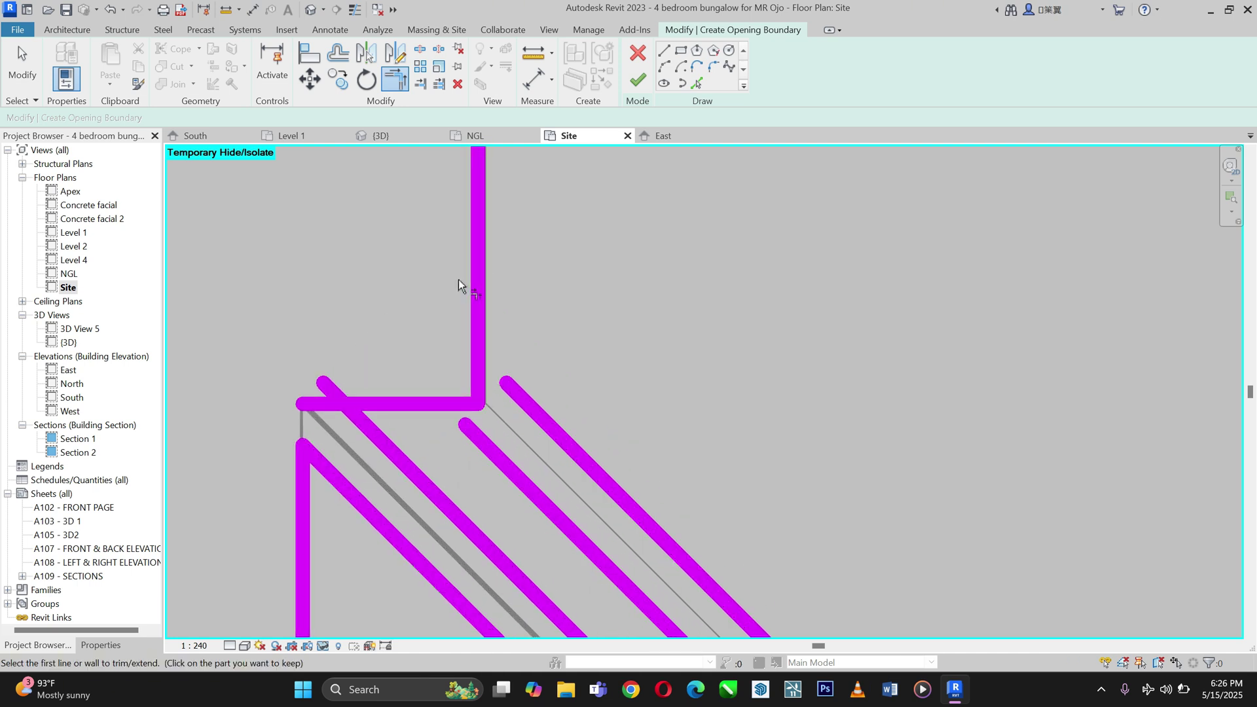
pyautogui.click(391, 447)
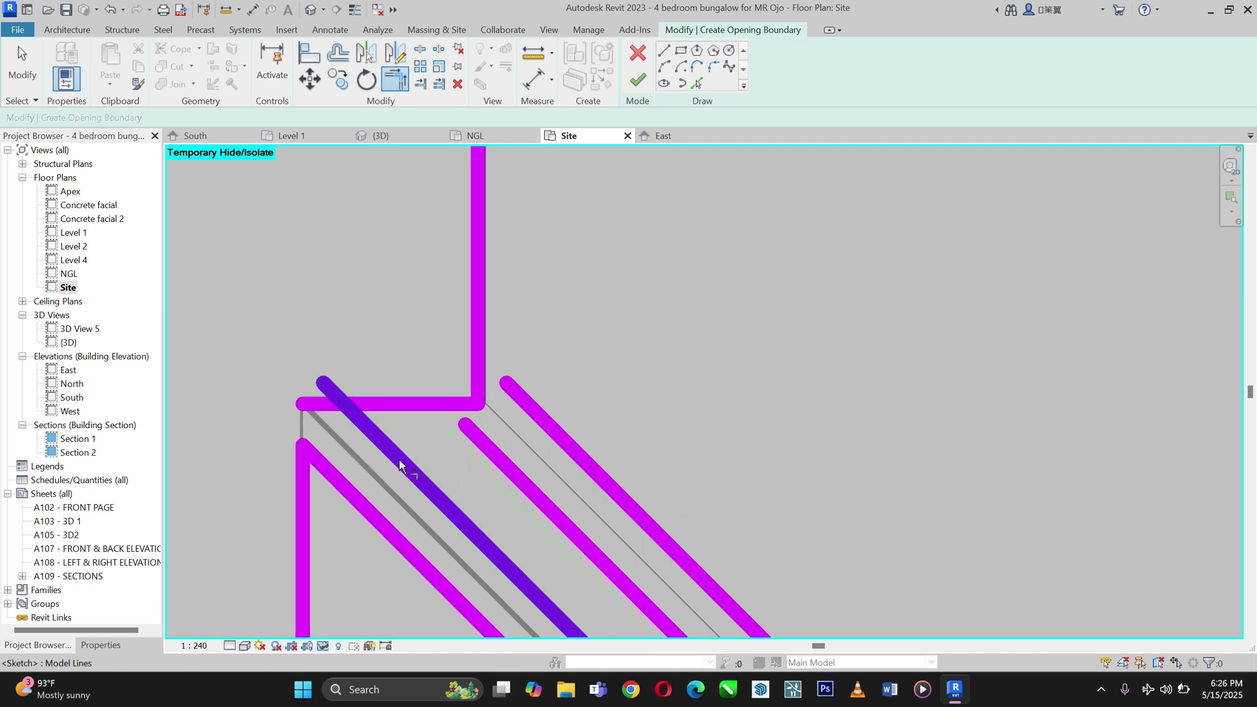
pyautogui.click(414, 404)
pyautogui.click(506, 458)
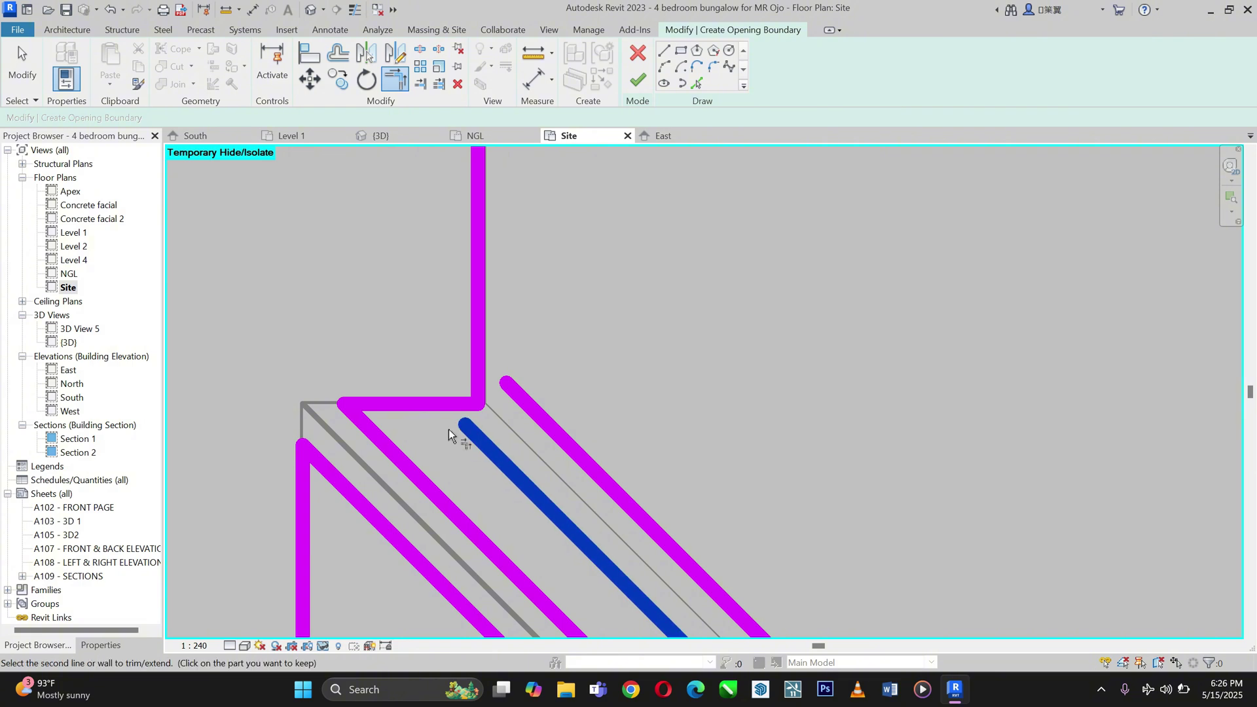
pyautogui.click(407, 406)
# Join the innermost valley offset line to the lower end of the recessed left vertical eave as a corner.
pyautogui.scroll(2, 481, 327)
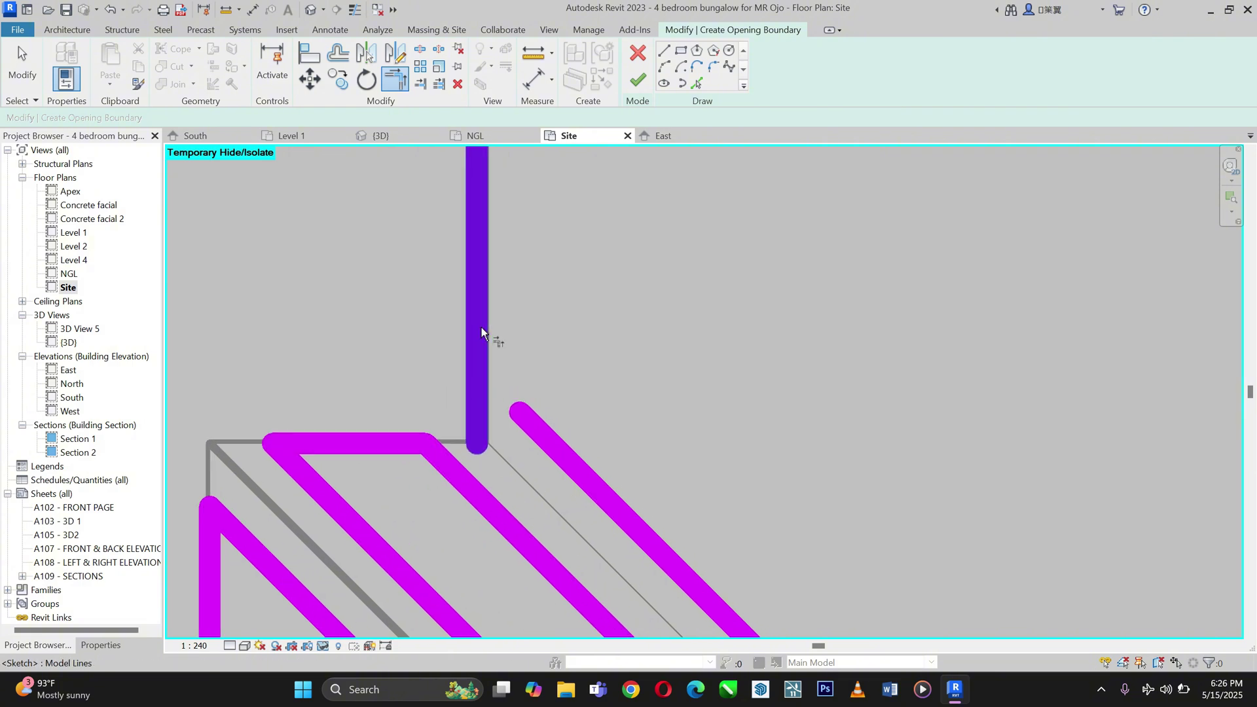
pyautogui.click(552, 445)
pyautogui.click(478, 203)
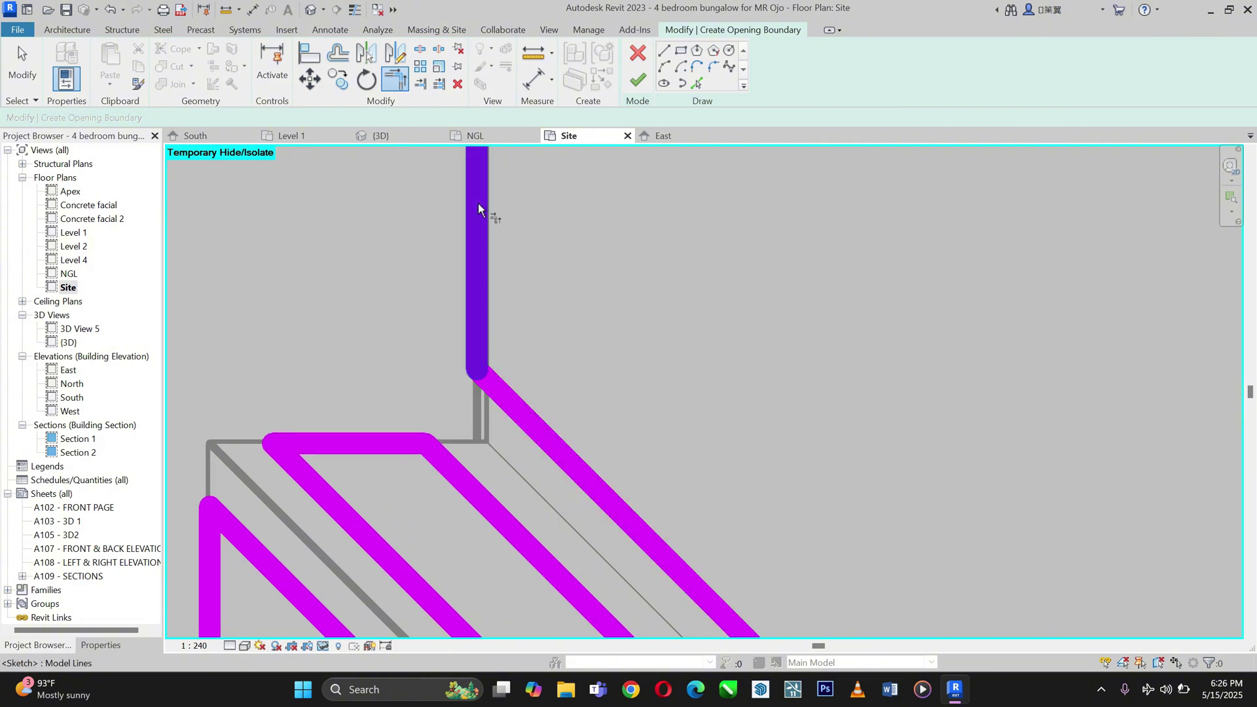
# Join the innermost valley offset line at the upper-left jog to the recessed vertical eave as a corner.
pyautogui.scroll(-3, 422, 556)
pyautogui.scroll(-2, 331, 359)
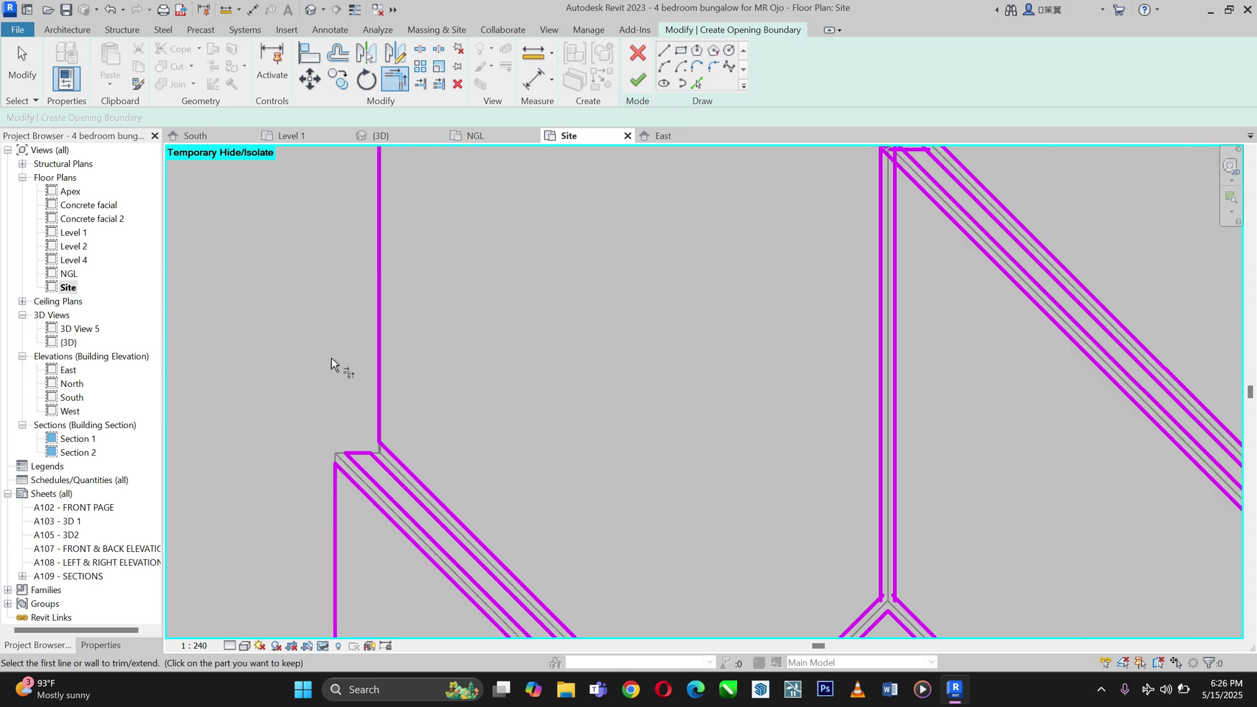
pyautogui.scroll(-3, 351, 517)
pyautogui.scroll(4, 338, 327)
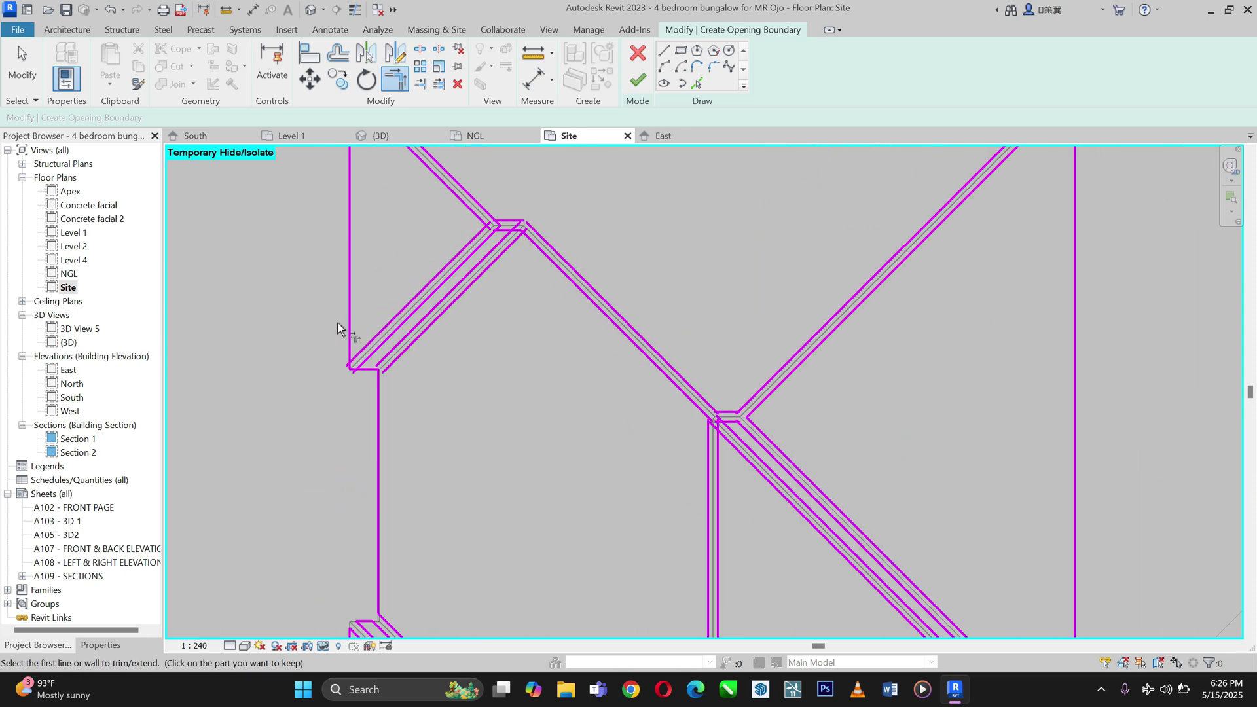
pyautogui.scroll(2, 442, 379)
pyautogui.click(443, 359)
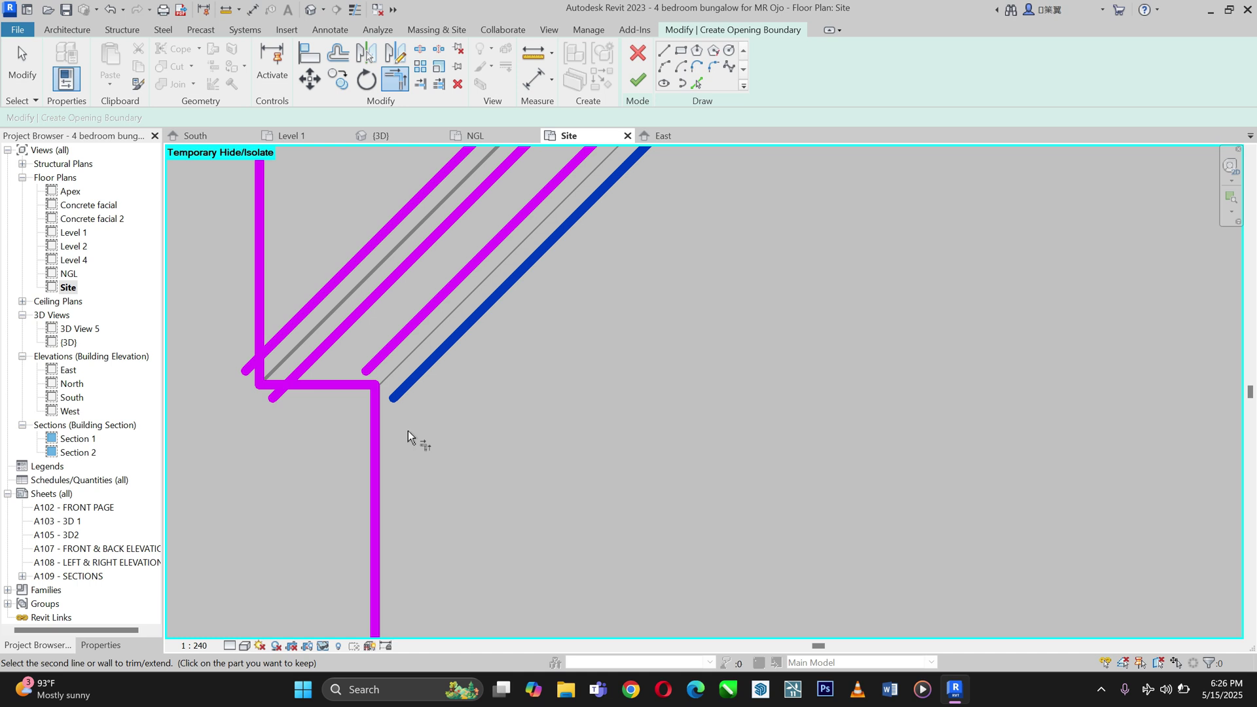
pyautogui.click(377, 481)
# Join the two middle diagonal offset lines at the upper-left jog to the short horizontal jog line as corners.
pyautogui.click(402, 330)
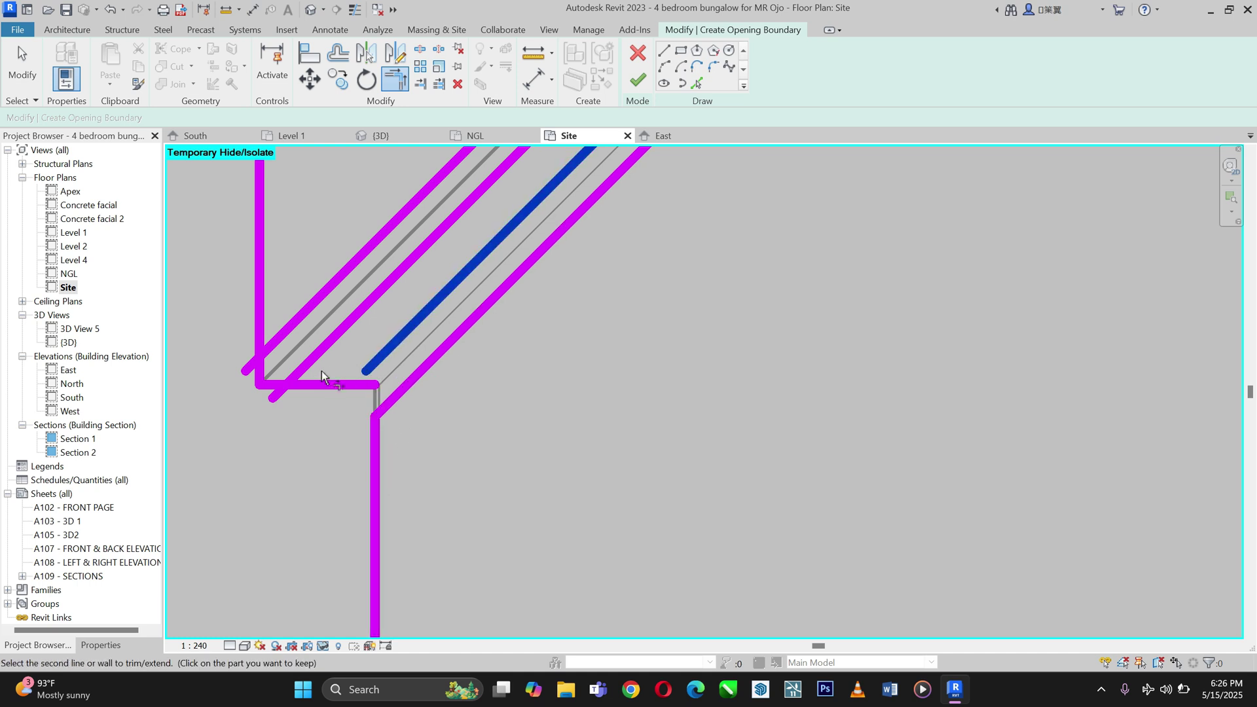
pyautogui.click(316, 387)
pyautogui.click(344, 322)
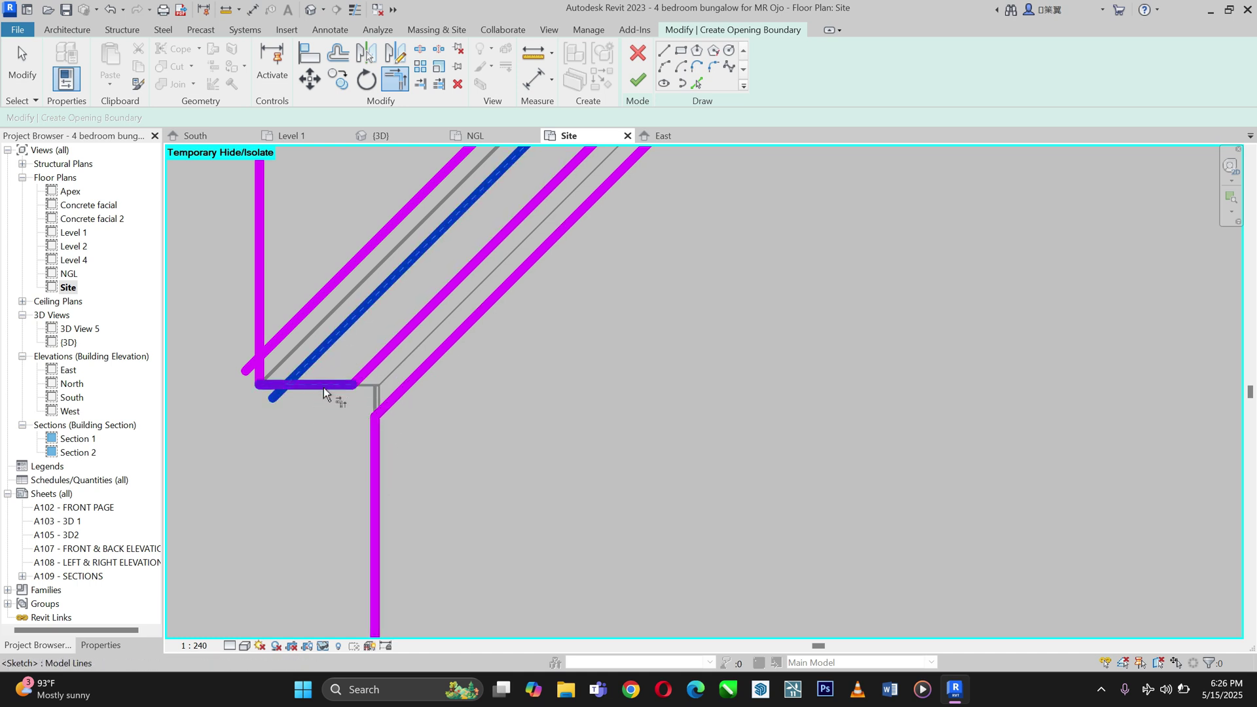
pyautogui.click(323, 388)
# Trim the outermost hip offset line at the upper-left jog to the upper-left vertical eave.
pyautogui.scroll(-2, 323, 388)
pyautogui.scroll(3, 321, 392)
pyautogui.click(317, 394)
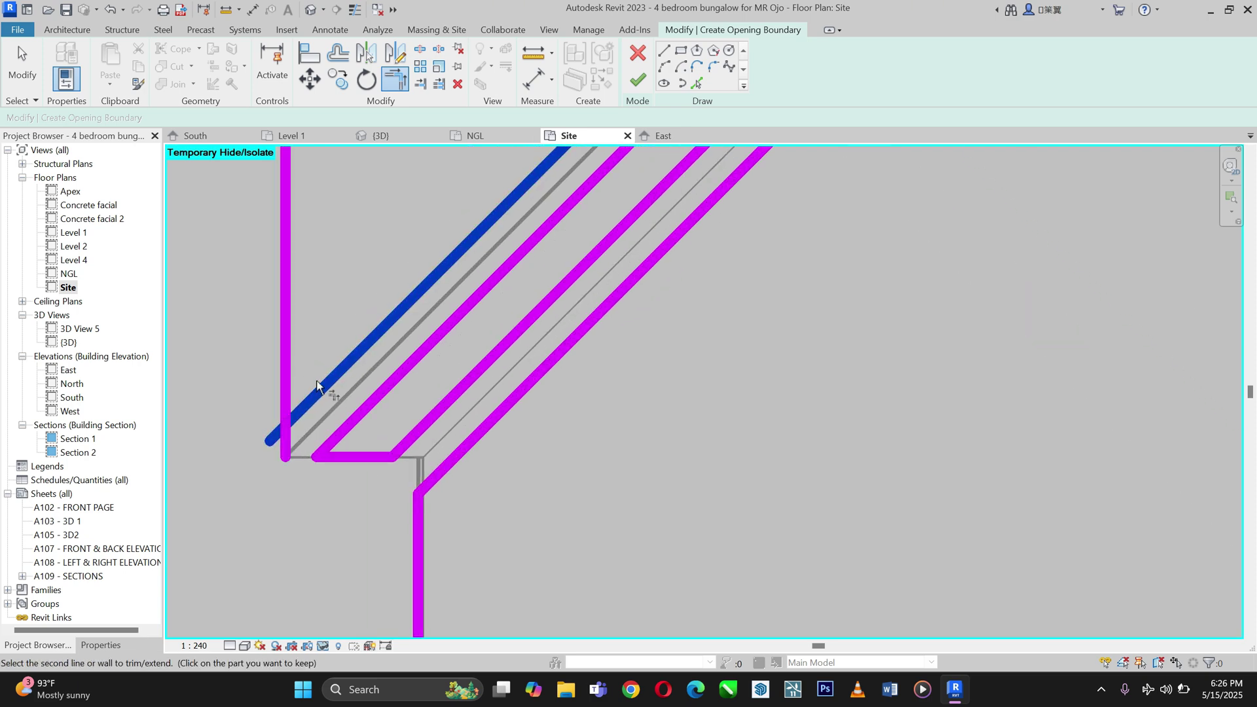
pyautogui.click(283, 331)
pyautogui.scroll(-4, 359, 571)
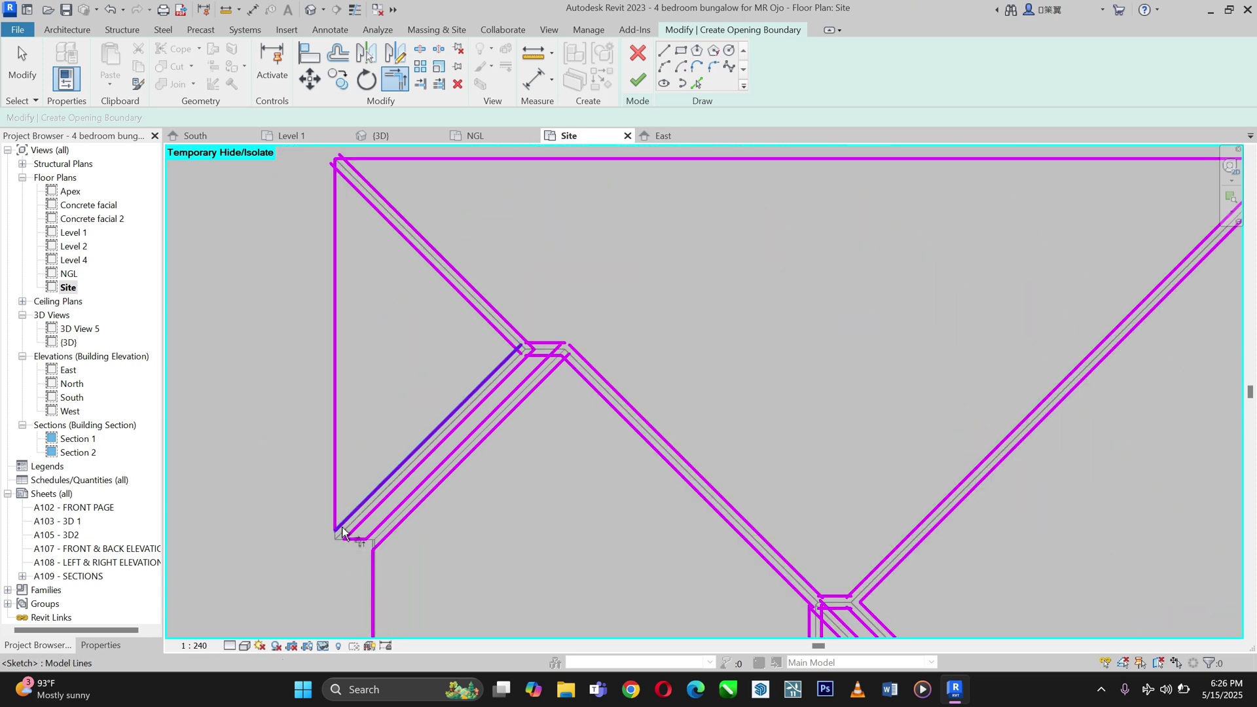
# Trim the two hip offset lines at the roof's upper-left corner to the upper-left vertical eave and the top eave.
pyautogui.scroll(-2, 341, 534)
pyautogui.scroll(3, 337, 345)
pyautogui.scroll(2, 340, 351)
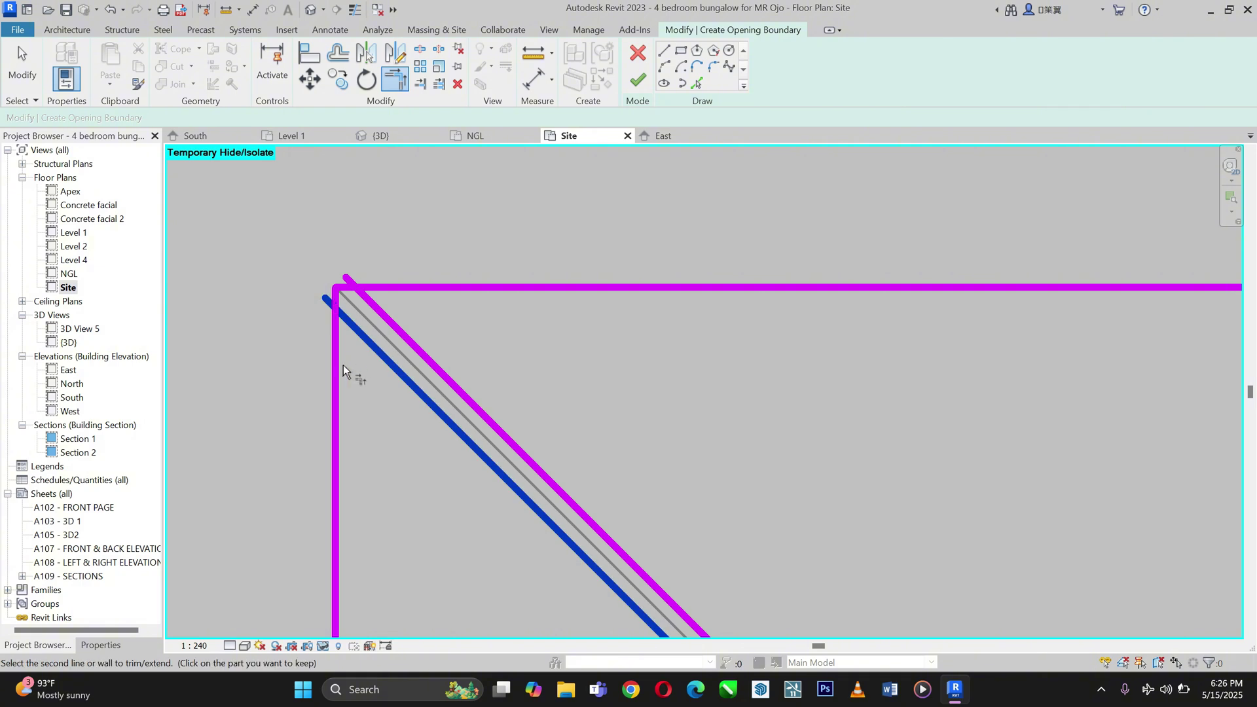
pyautogui.scroll(2, 397, 252)
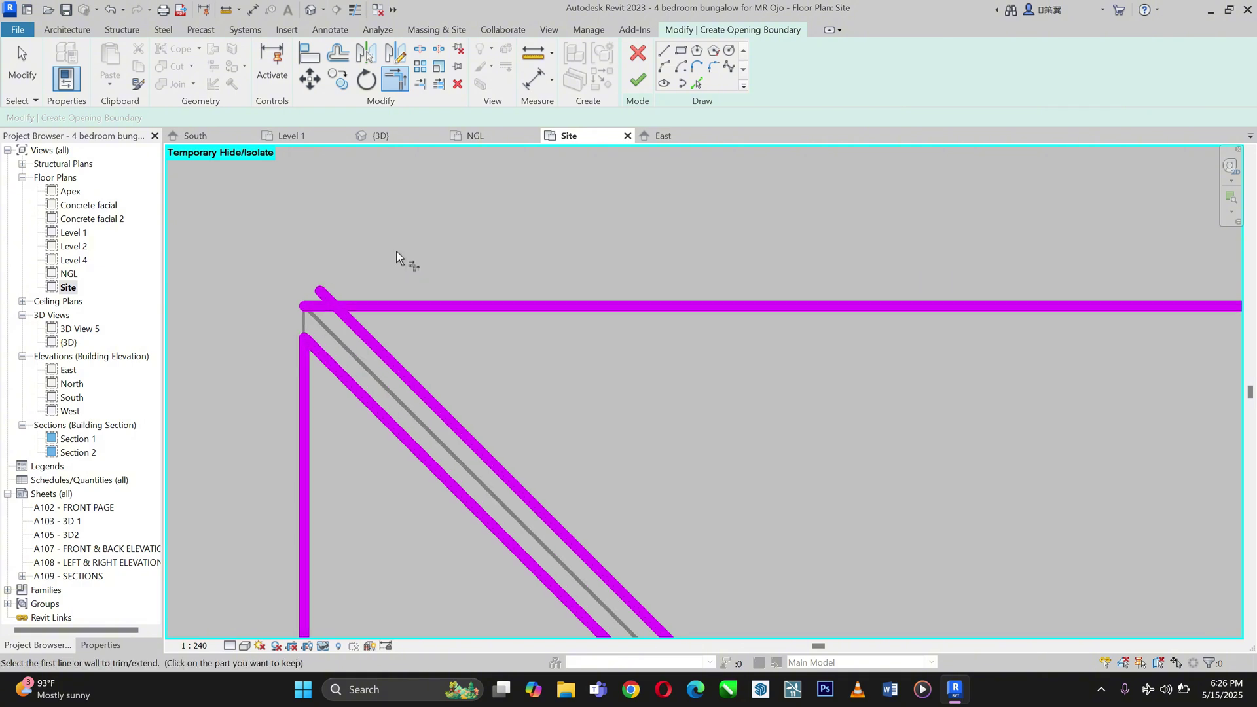
pyautogui.click(397, 369)
pyautogui.click(447, 305)
pyautogui.scroll(-3, 443, 282)
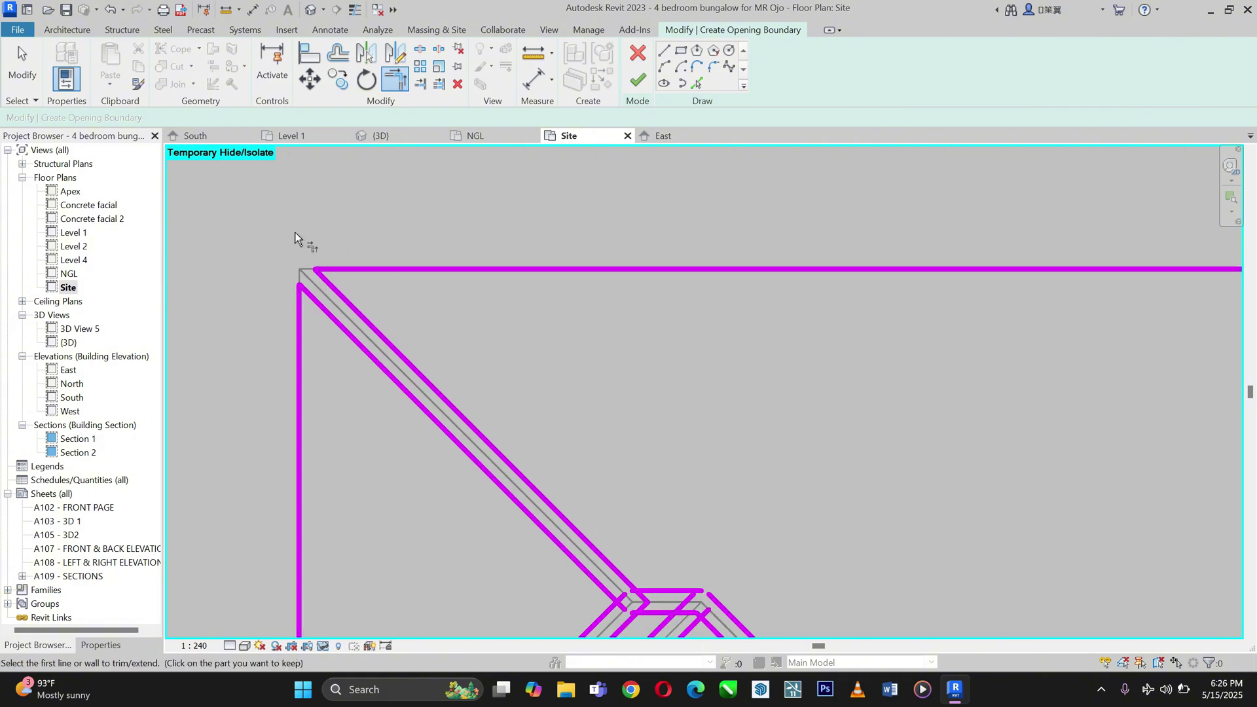
# Trim the two hip offset lines at the roof's upper-right corner to the top eave and the upper-right vertical eave.
pyautogui.scroll(5, 655, 211)
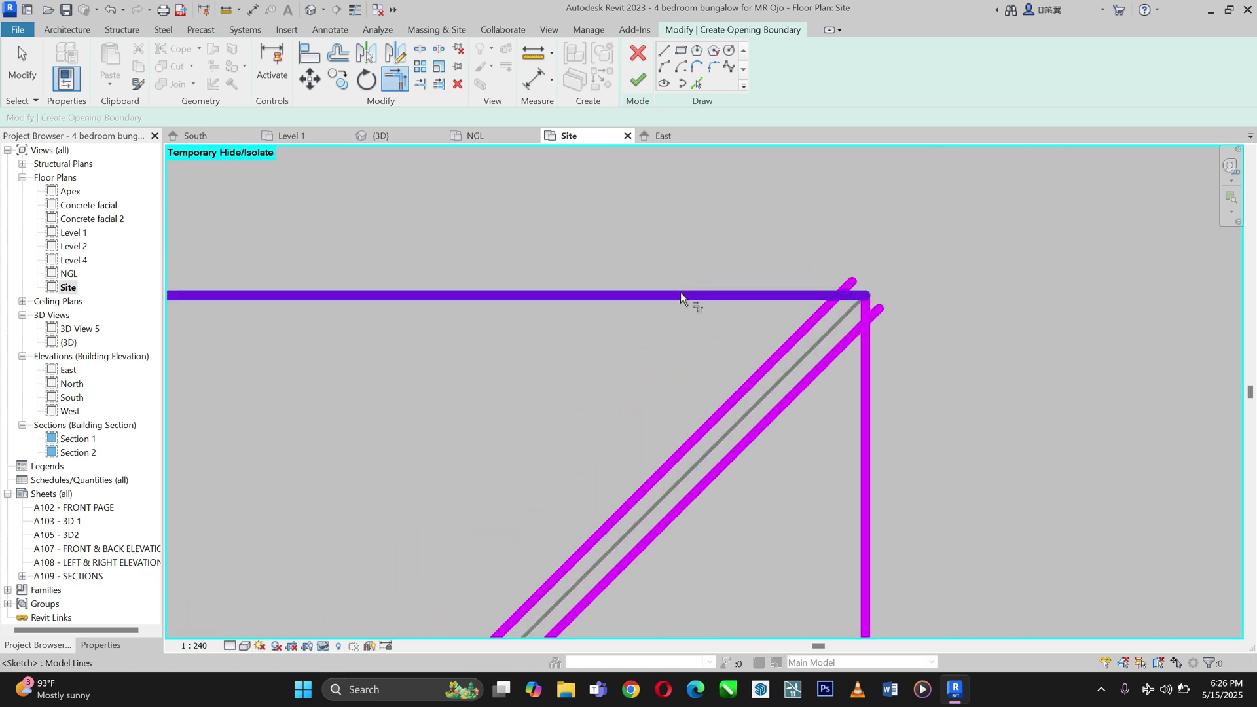
pyautogui.click(684, 295)
pyautogui.click(765, 367)
pyautogui.click(812, 378)
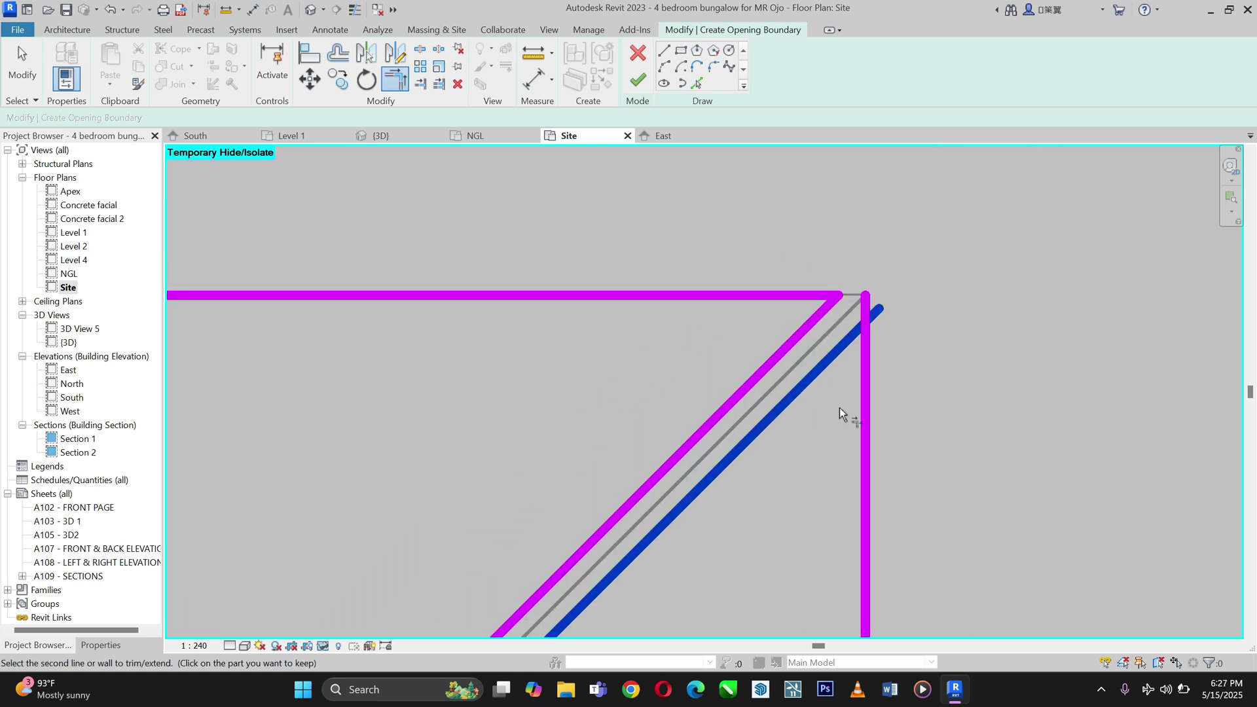
pyautogui.click(866, 437)
# Trim the outermost hip offset line at the right-side jog to the lower end of the upper-right vertical eave.
pyautogui.scroll(-3, 788, 175)
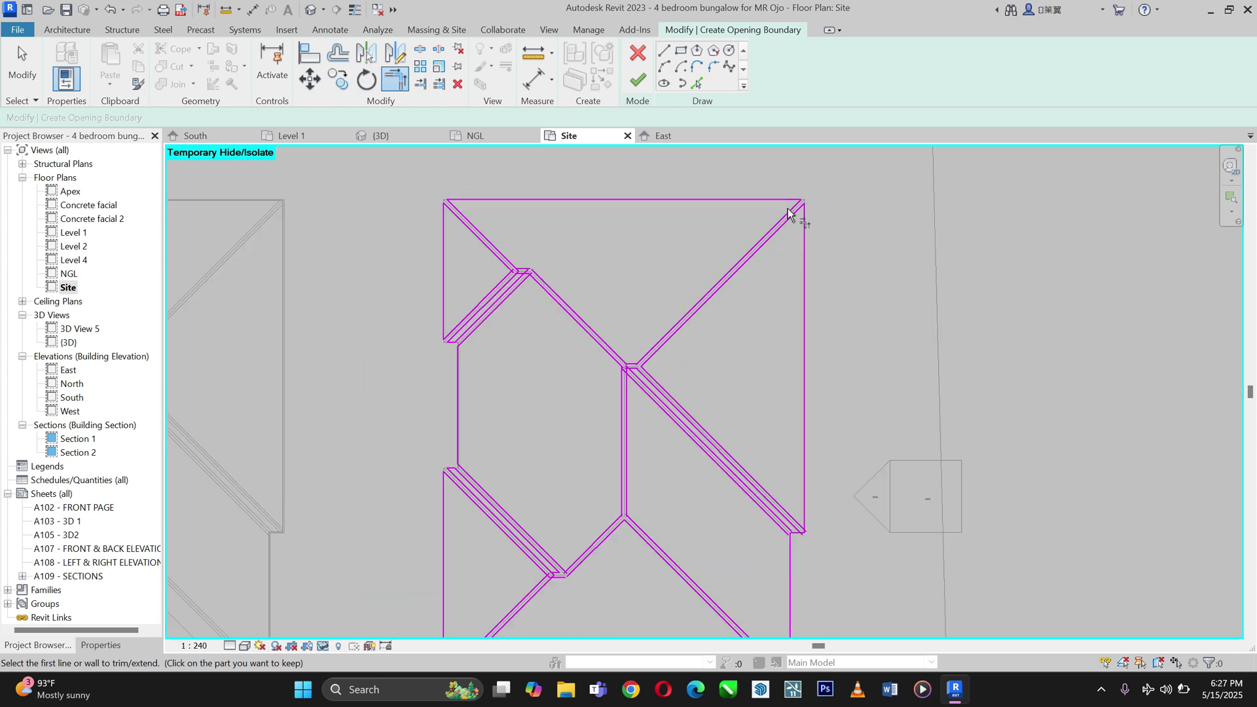
pyautogui.scroll(2, 827, 565)
pyautogui.scroll(4, 827, 567)
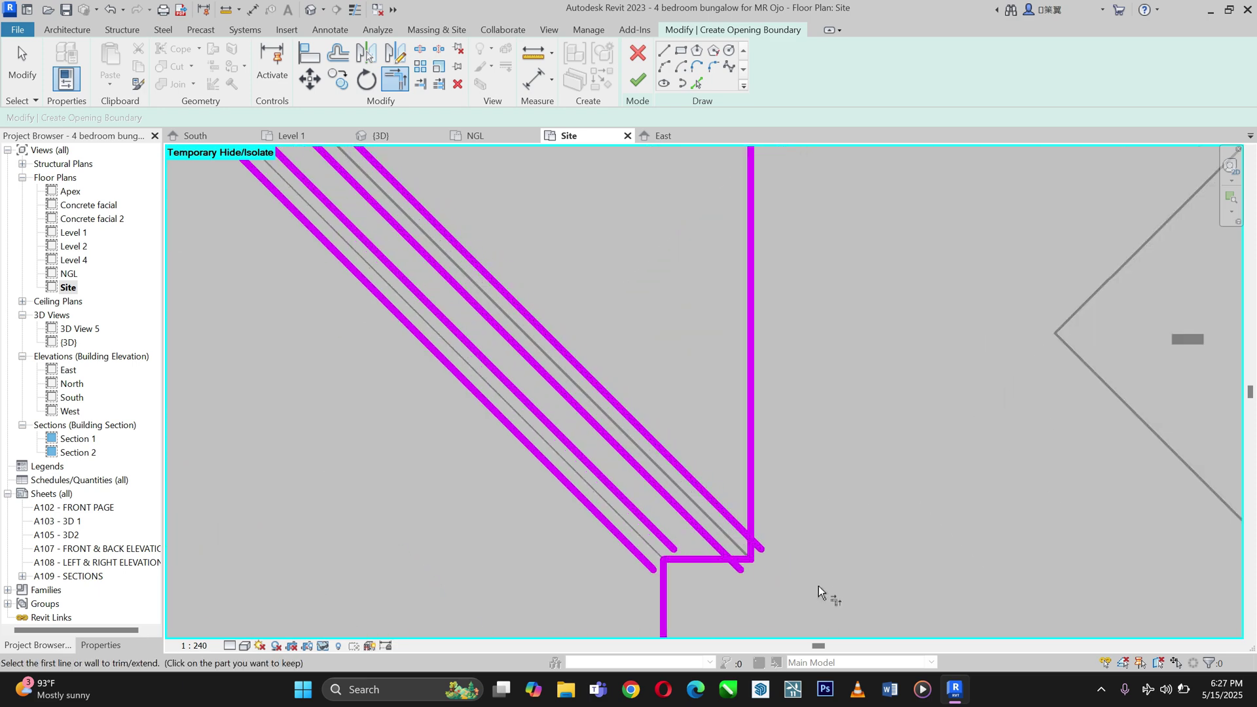
pyautogui.click(591, 383)
pyautogui.click(726, 328)
pyautogui.scroll(-2, 661, 486)
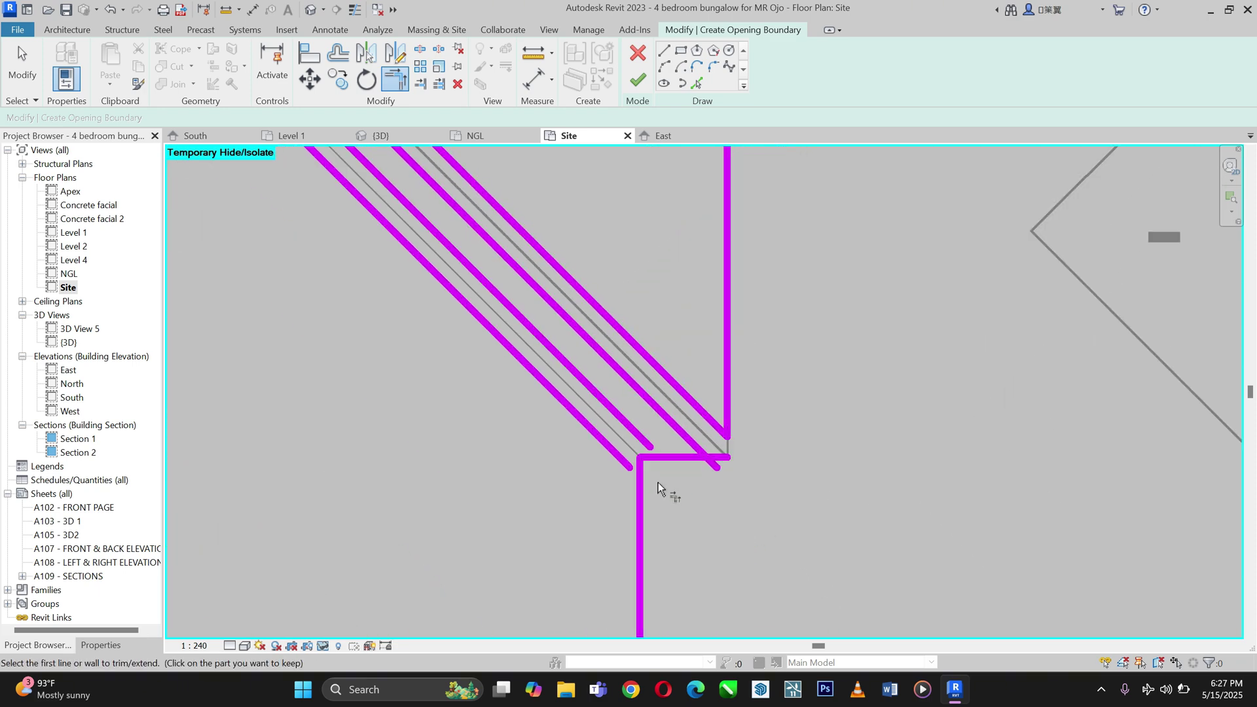
# Trim the remaining offset lines at the right-side jog to the lower-right vertical eave and both ends of the short horizontal eave.
pyautogui.scroll(2, 547, 423)
pyautogui.click(535, 386)
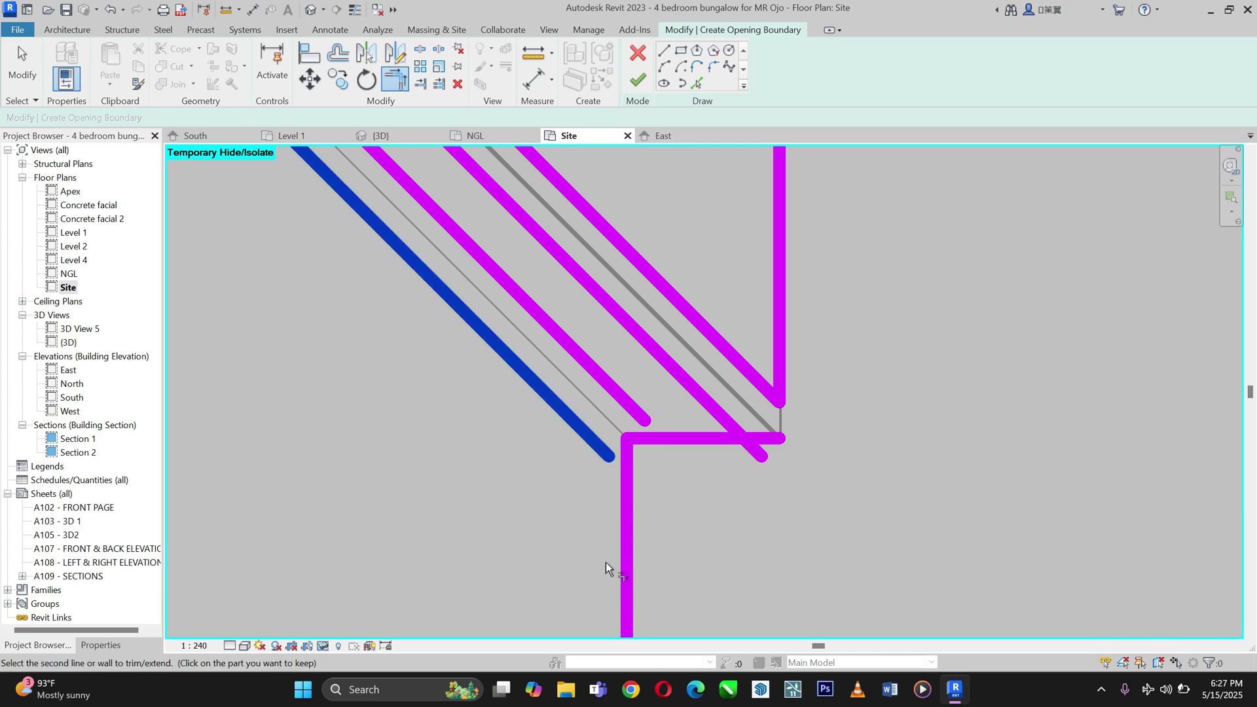
pyautogui.click(625, 606)
pyautogui.scroll(1, 706, 504)
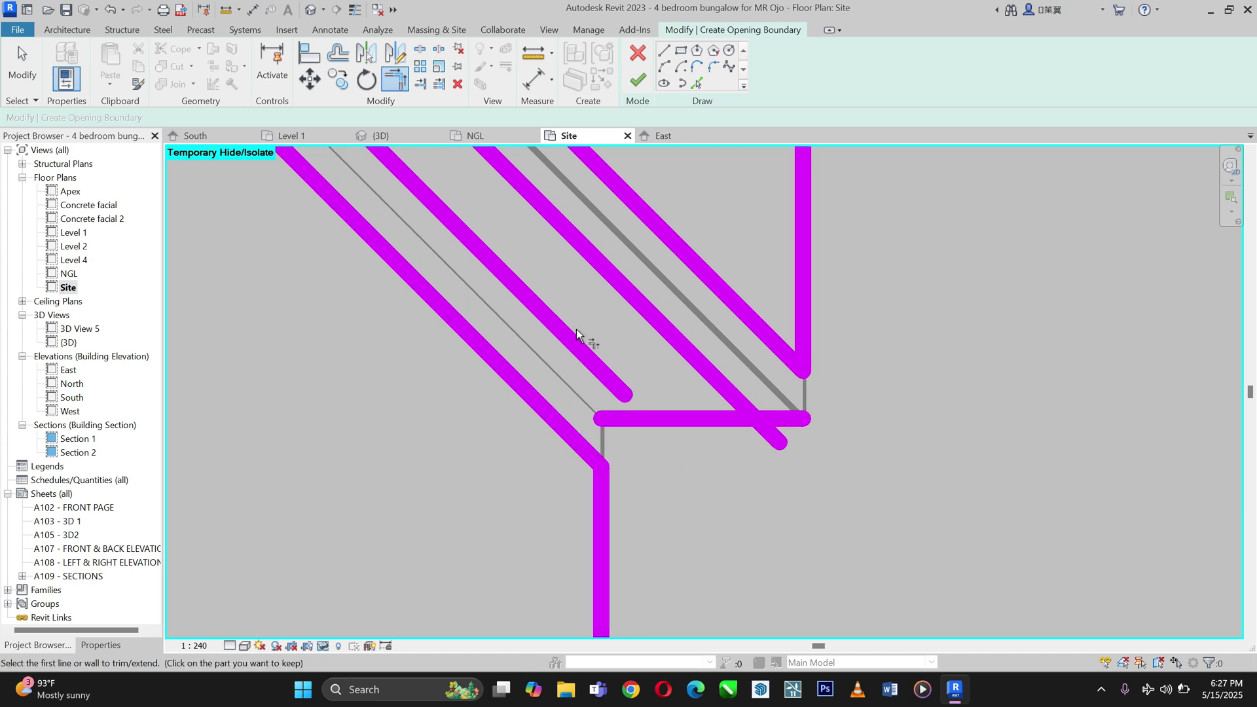
pyautogui.click(520, 285)
pyautogui.click(702, 423)
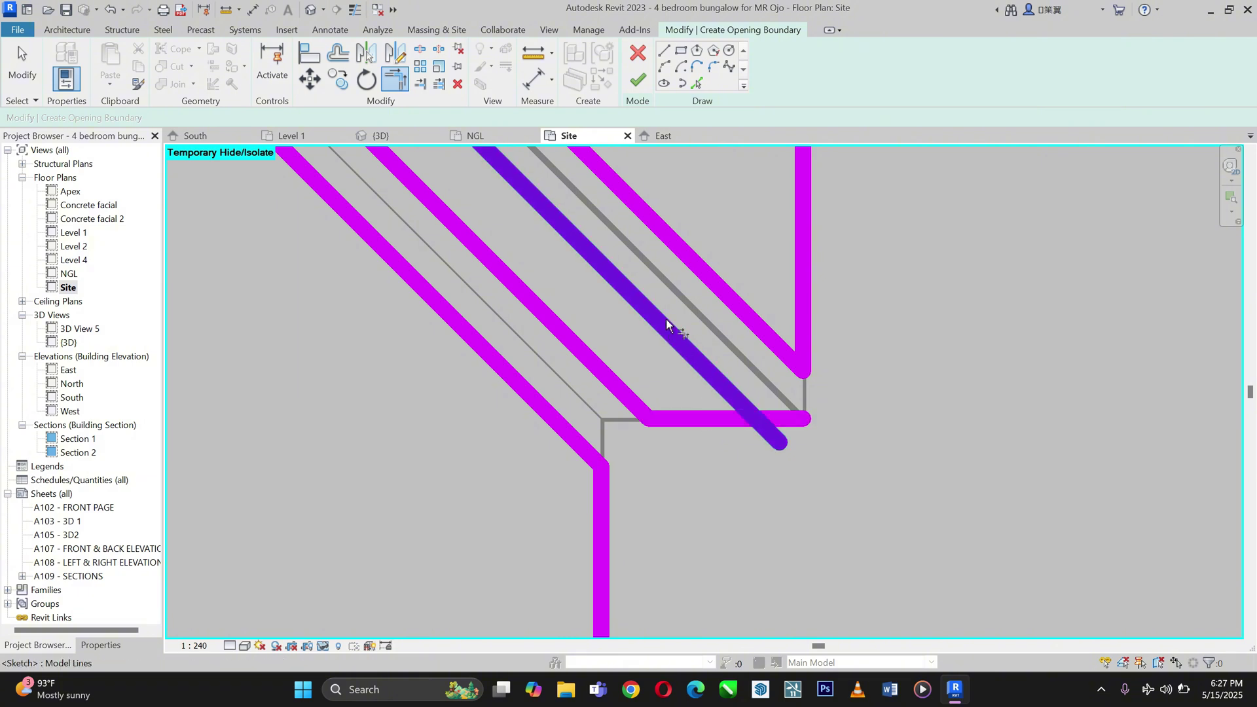
pyautogui.click(667, 321)
pyautogui.click(701, 424)
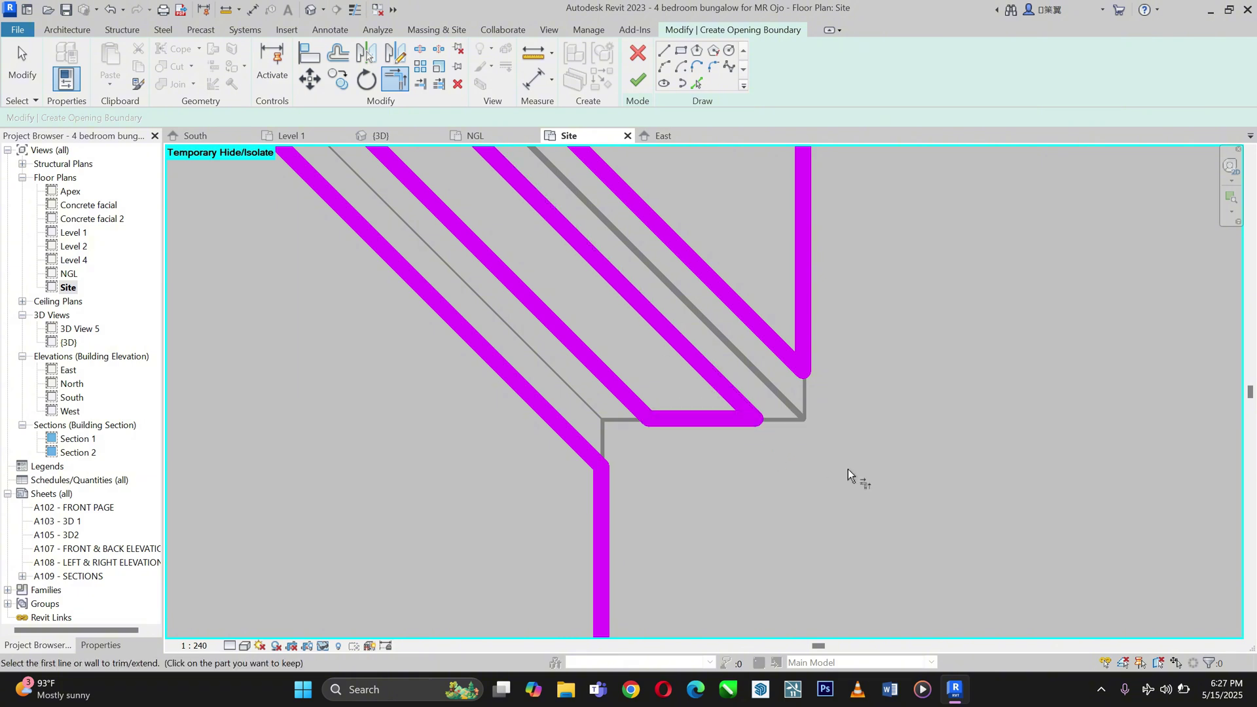
# Examine the trimmed offset lines along the right side and at the roof's lower eave corners.
pyautogui.scroll(-2, 847, 469)
pyautogui.scroll(-1, 847, 469)
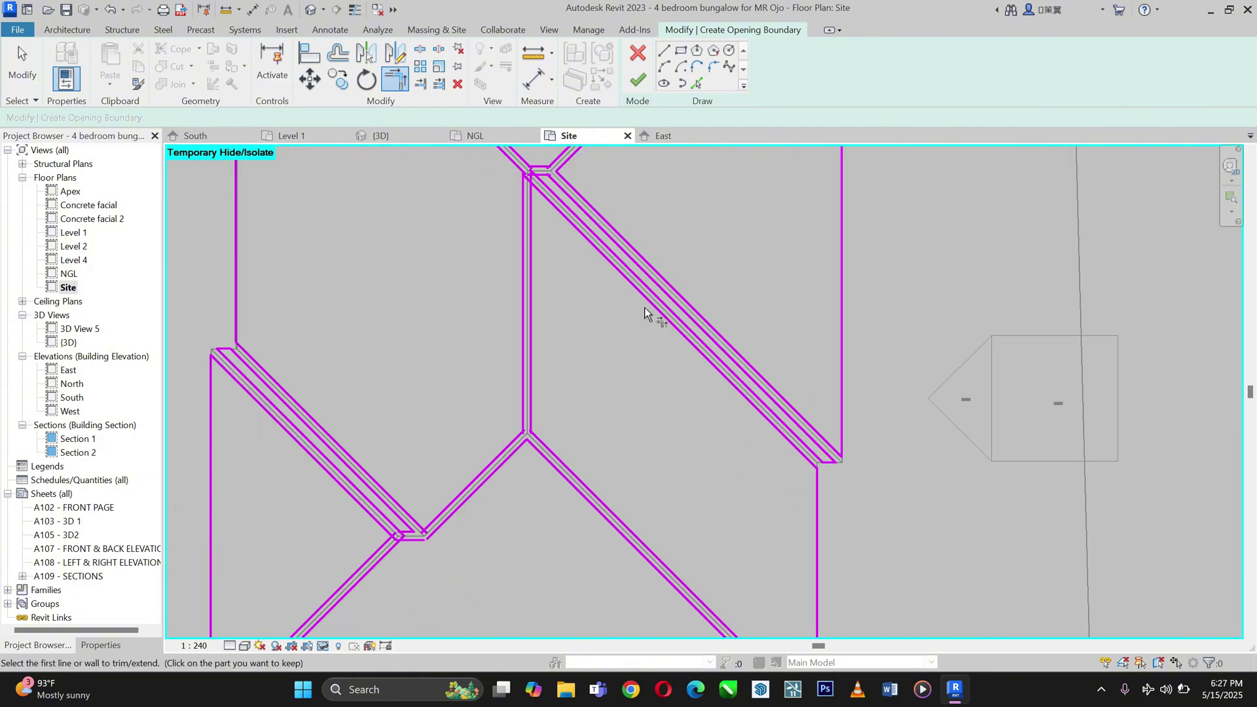
pyautogui.scroll(-7, 644, 307)
pyautogui.scroll(4, 641, 372)
pyautogui.scroll(4, 747, 548)
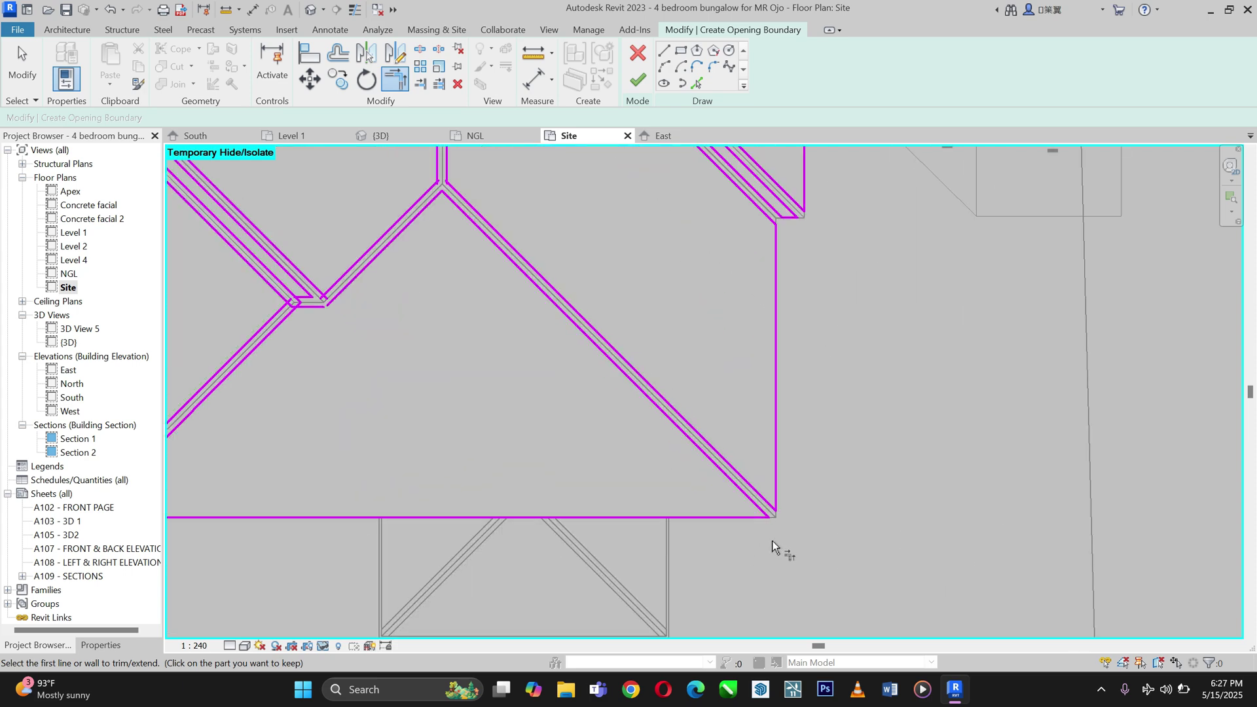
pyautogui.scroll(2, 772, 547)
pyautogui.scroll(-4, 834, 528)
pyautogui.scroll(2, 571, 431)
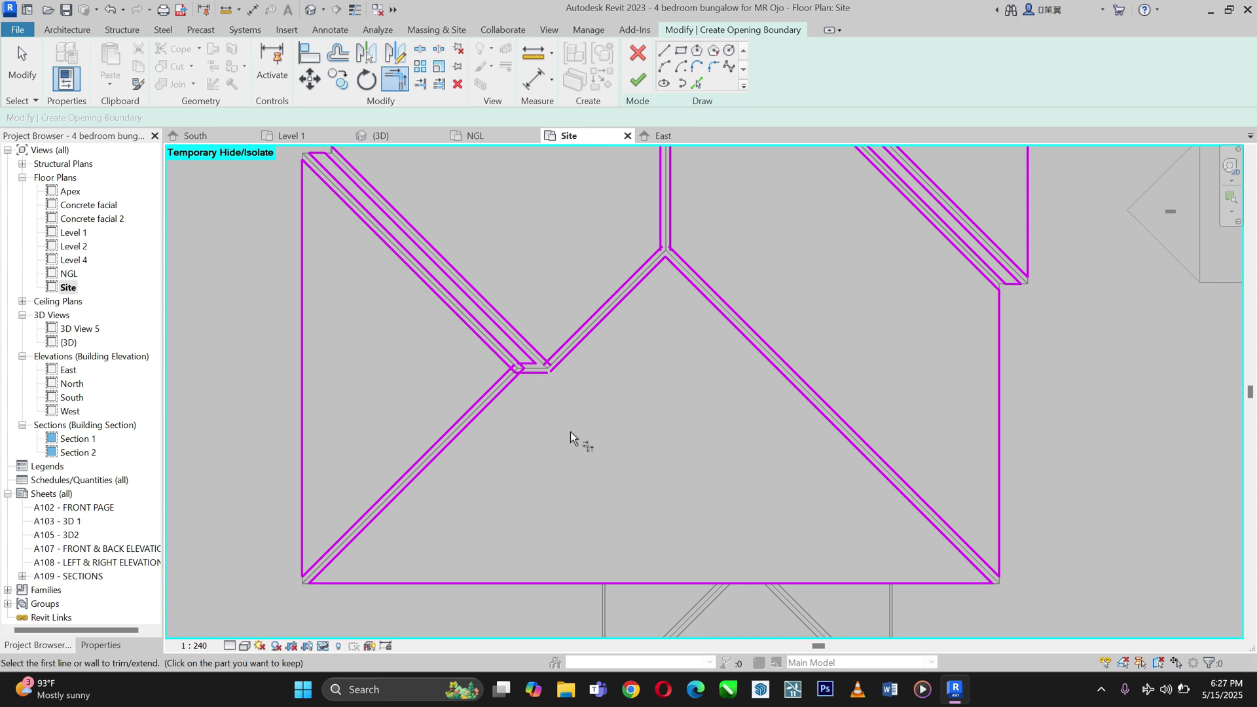
# Trim the lower offset line of the lower-left short ridge to the adjoining diagonal offset lines at both ends.
pyautogui.scroll(4, 555, 330)
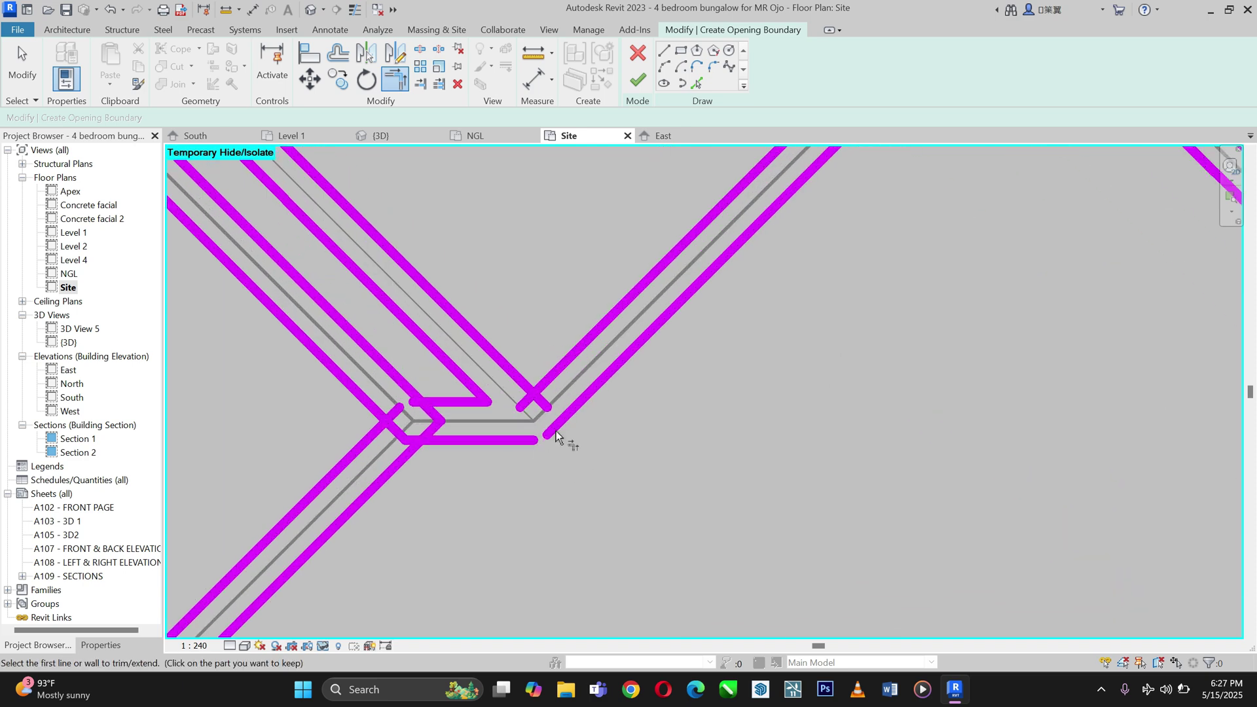
pyautogui.click(597, 385)
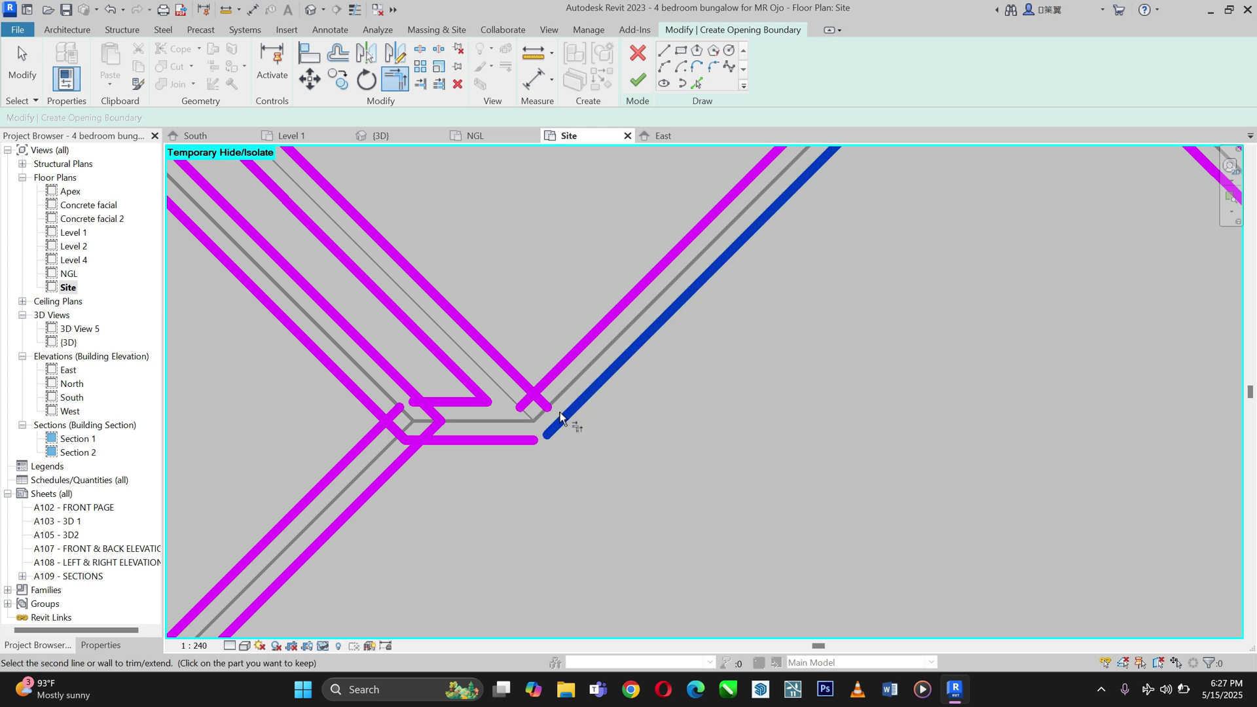
pyautogui.click(494, 441)
pyautogui.scroll(2, 471, 450)
pyautogui.click(467, 429)
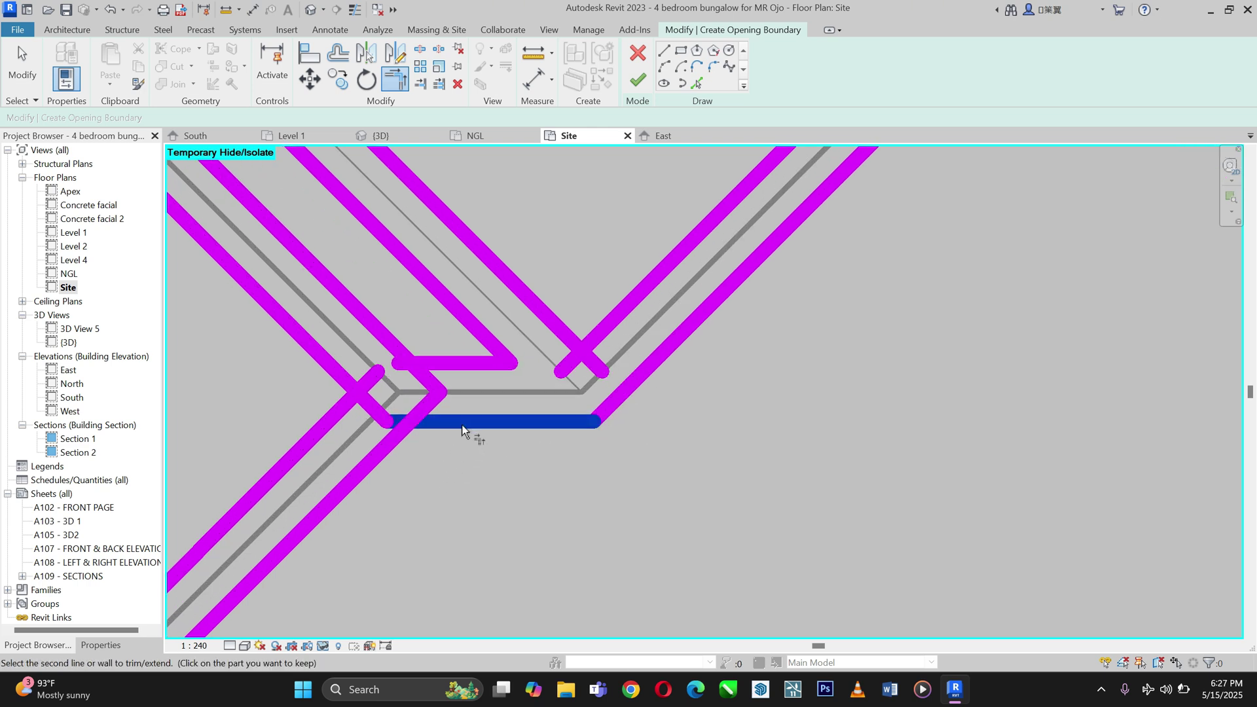
pyautogui.click(339, 497)
pyautogui.scroll(-1, 211, 464)
# Trim the two outer diagonal offset lines into a corner at the left end of the lower-left short ridge.
pyautogui.moveTo(211, 464); pyautogui.dragTo(356, 425, button='middle')
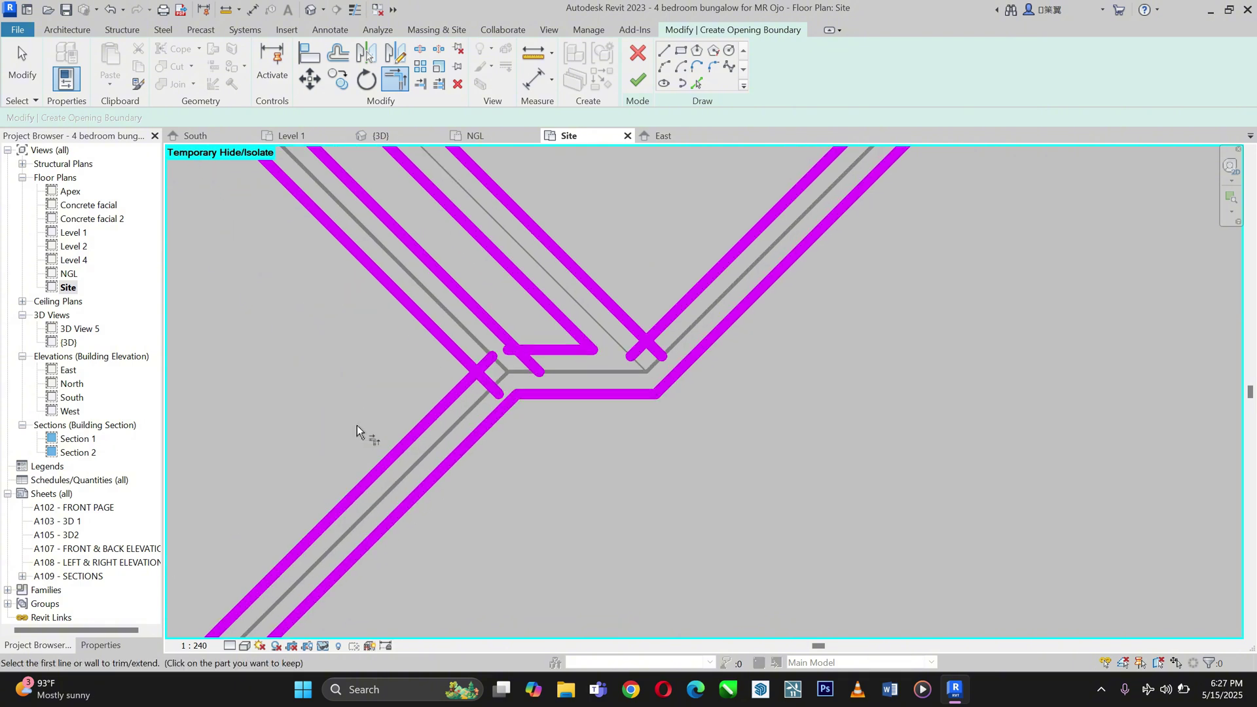
pyautogui.scroll(1, 356, 425)
pyautogui.click(435, 419)
pyautogui.click(453, 297)
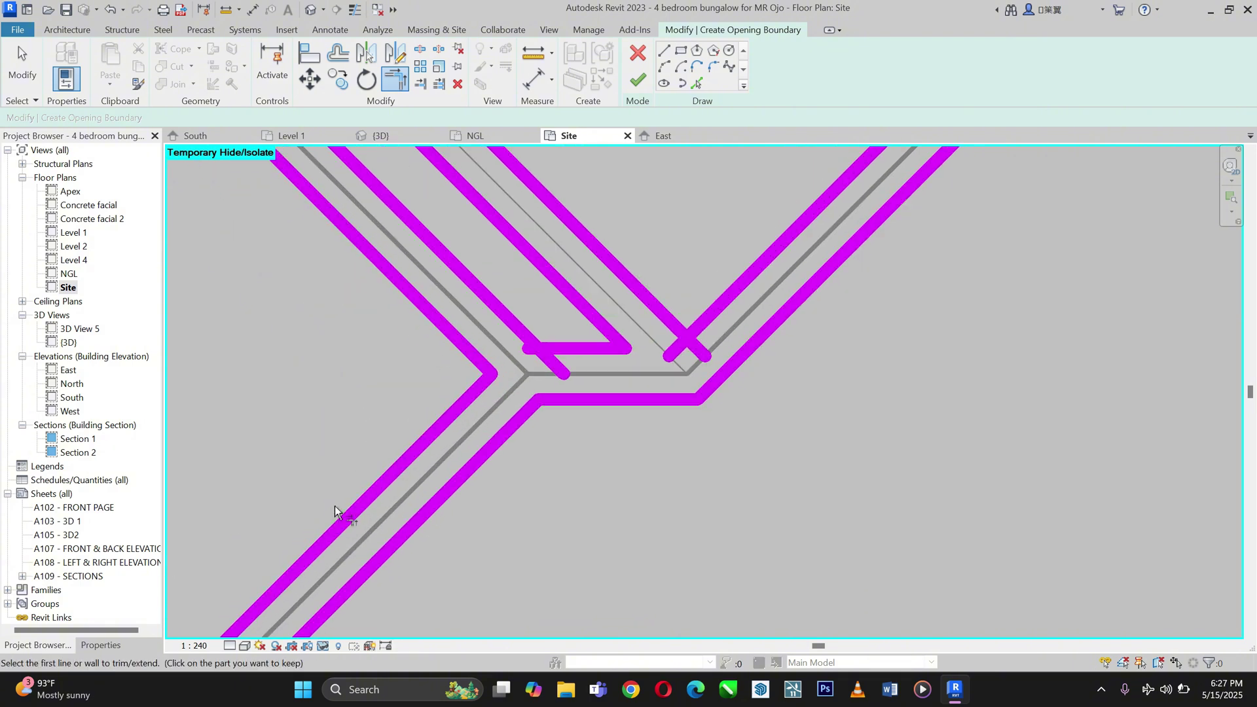
# Trim the diagonals above the lower-left short ridge's right end into a corner and close the narrow strip at its left end.
pyautogui.scroll(-1, 335, 505)
pyautogui.scroll(1, 555, 335)
pyautogui.click(721, 324)
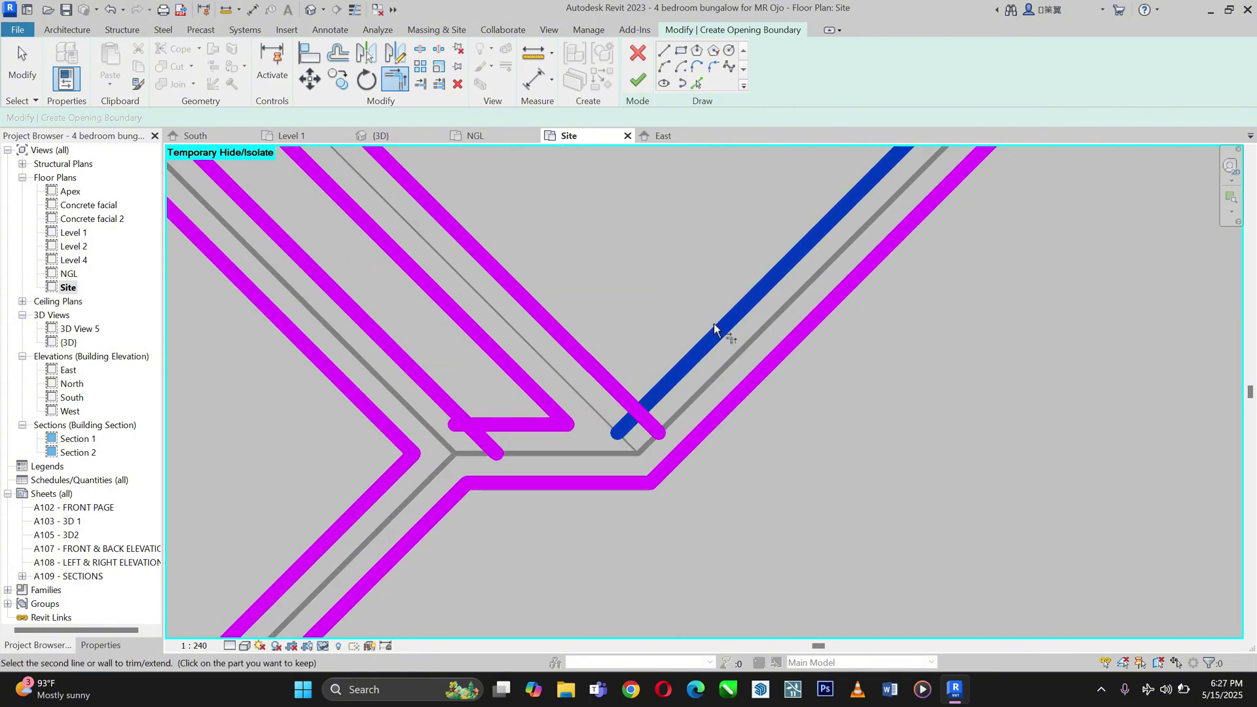
pyautogui.click(562, 336)
pyautogui.click(517, 422)
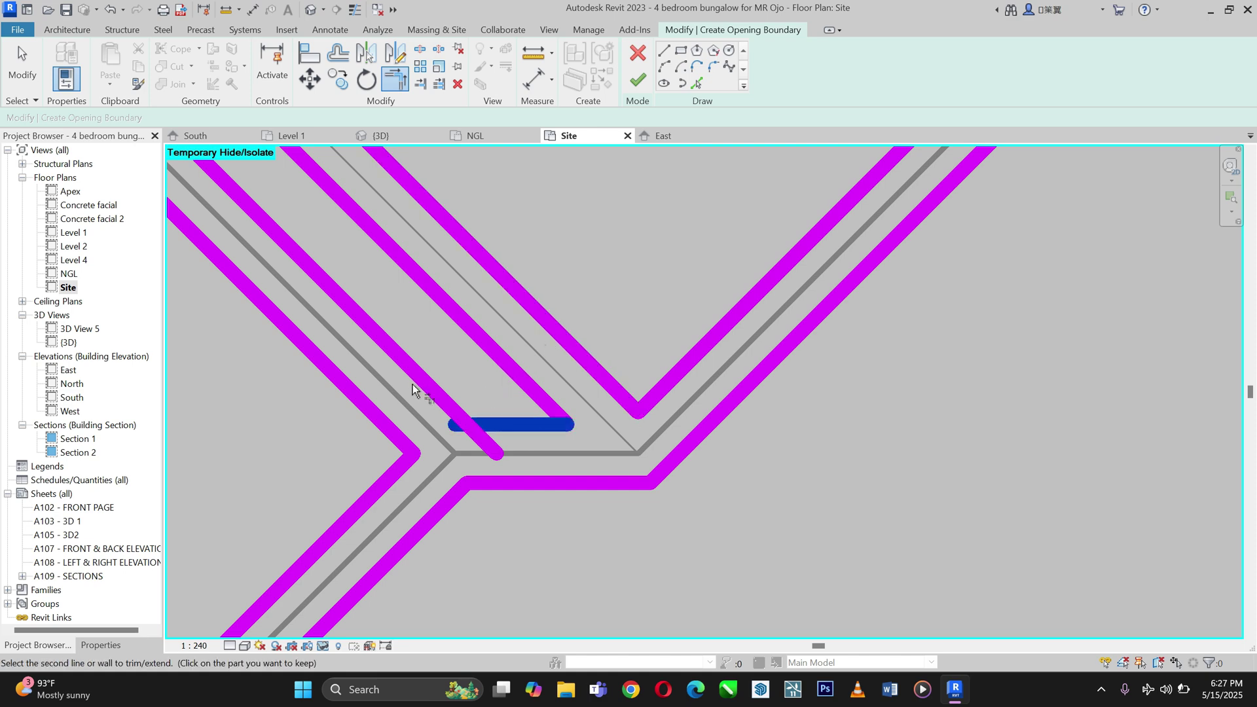
pyautogui.click(405, 366)
# Trim the three pairs of offset lines into clean corners where the vertical ridge meets the two lower diagonals.
pyautogui.scroll(-2, 182, 609)
pyautogui.scroll(4, 576, 308)
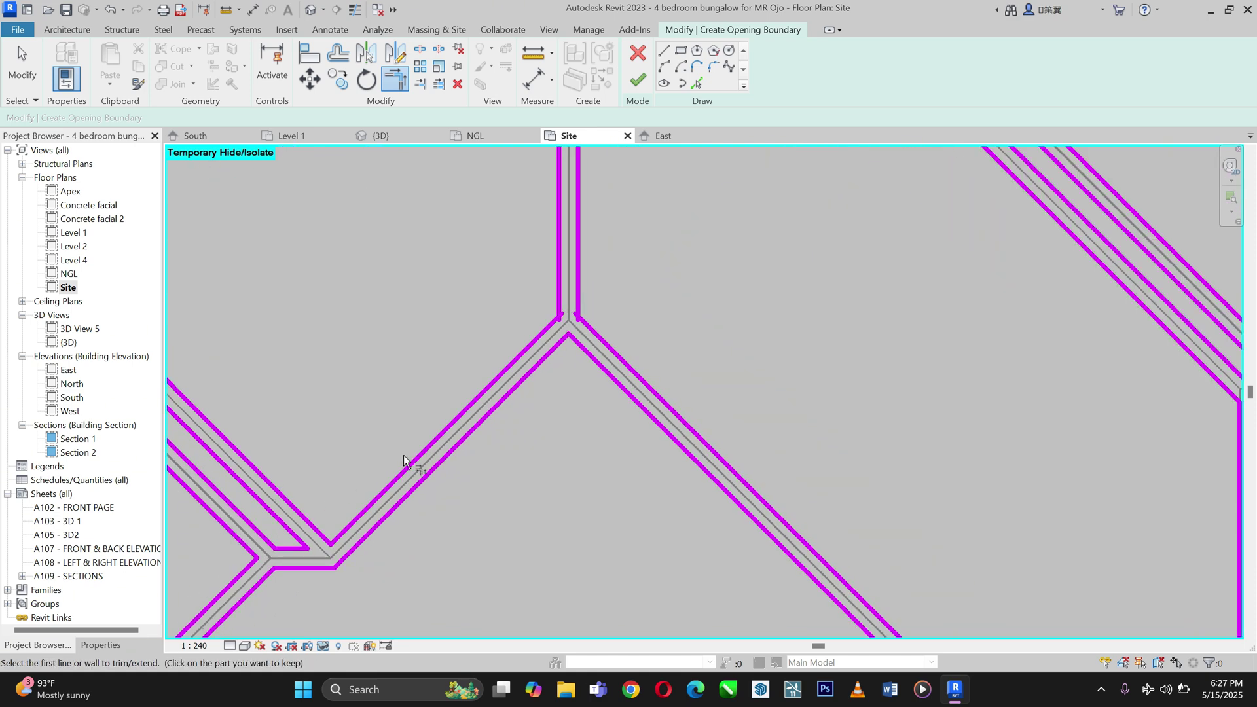
pyautogui.click(592, 498)
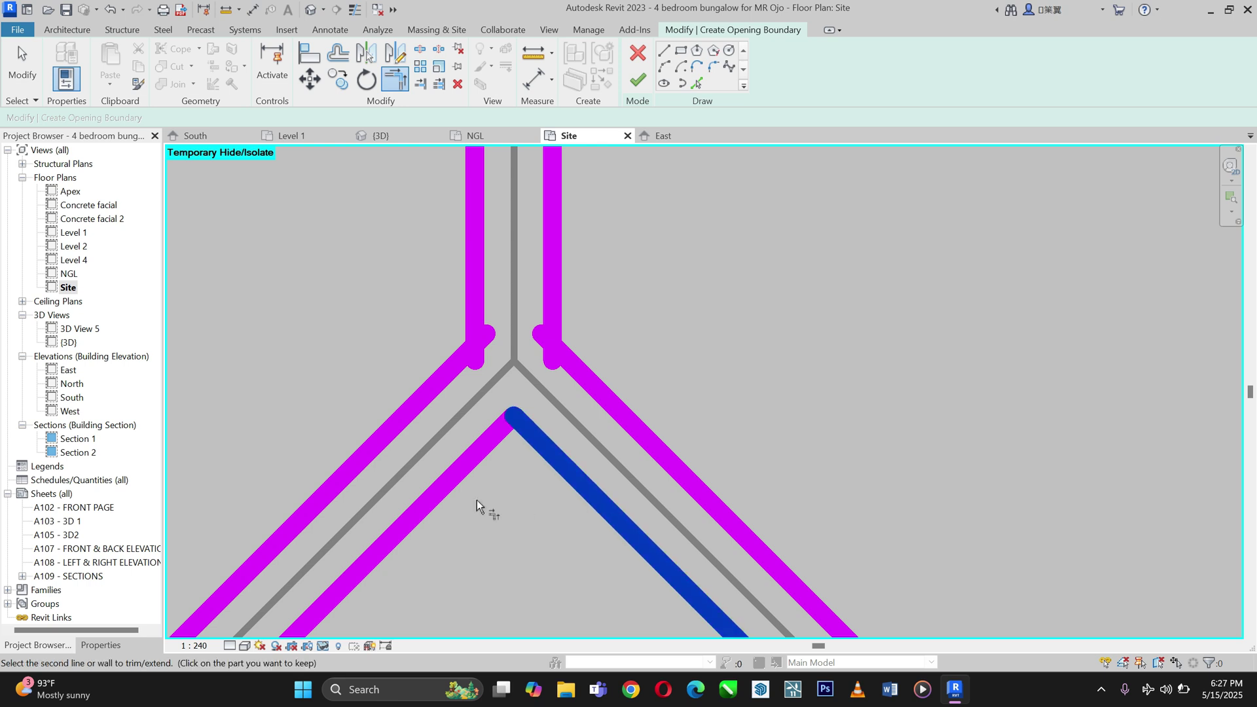
pyautogui.click(426, 506)
pyautogui.click(628, 414)
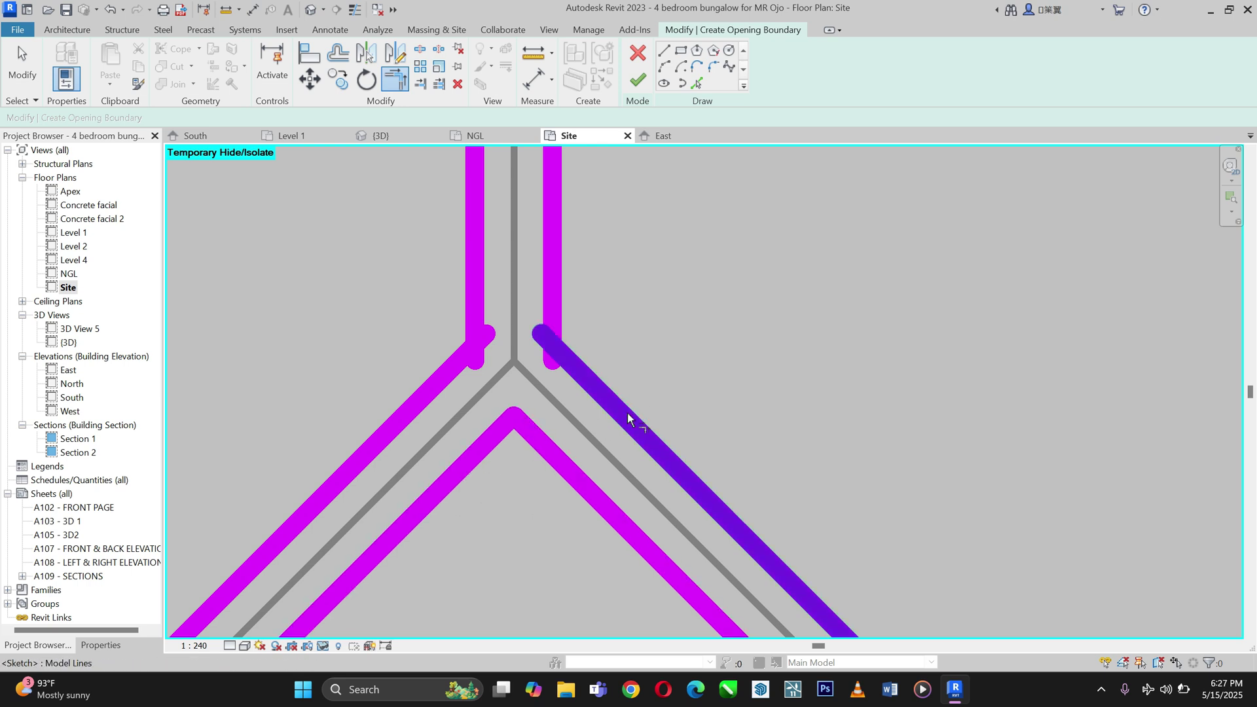
pyautogui.click(557, 233)
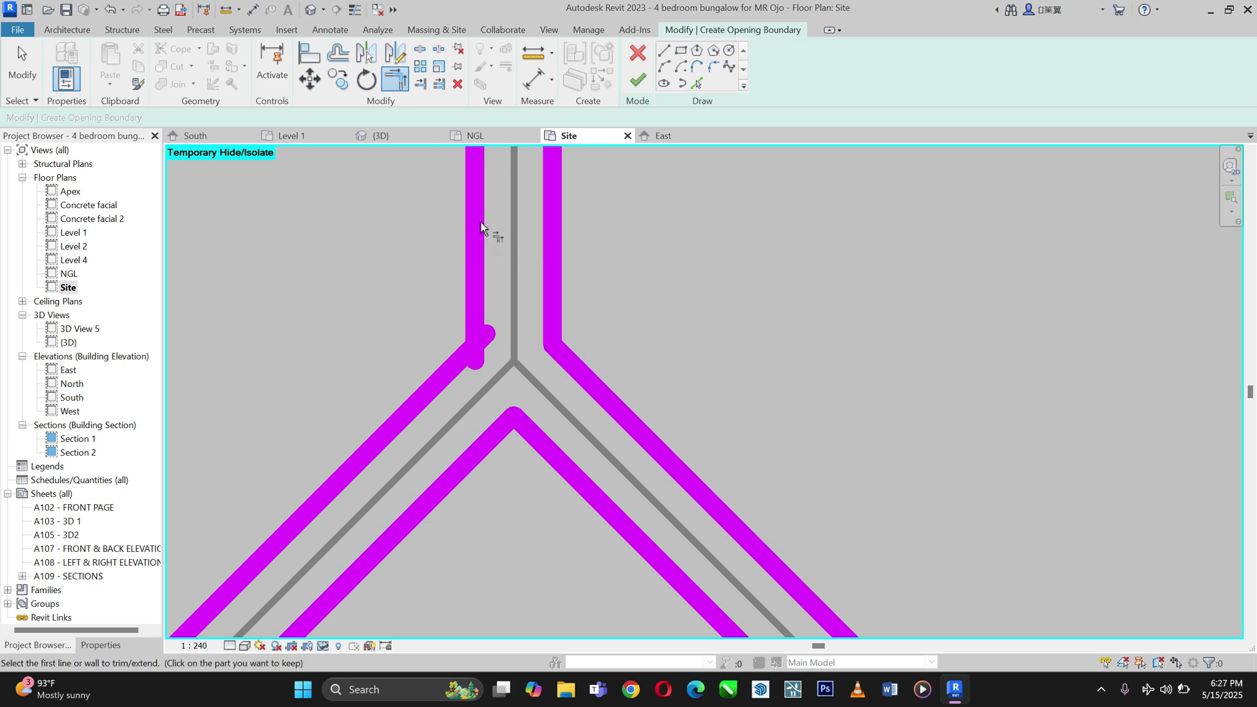
pyautogui.click(467, 280)
pyautogui.click(428, 382)
# Trim the two vertical ridge offset lines at their upper end to the adjoining diagonal offset lines.
pyautogui.scroll(-5, 320, 578)
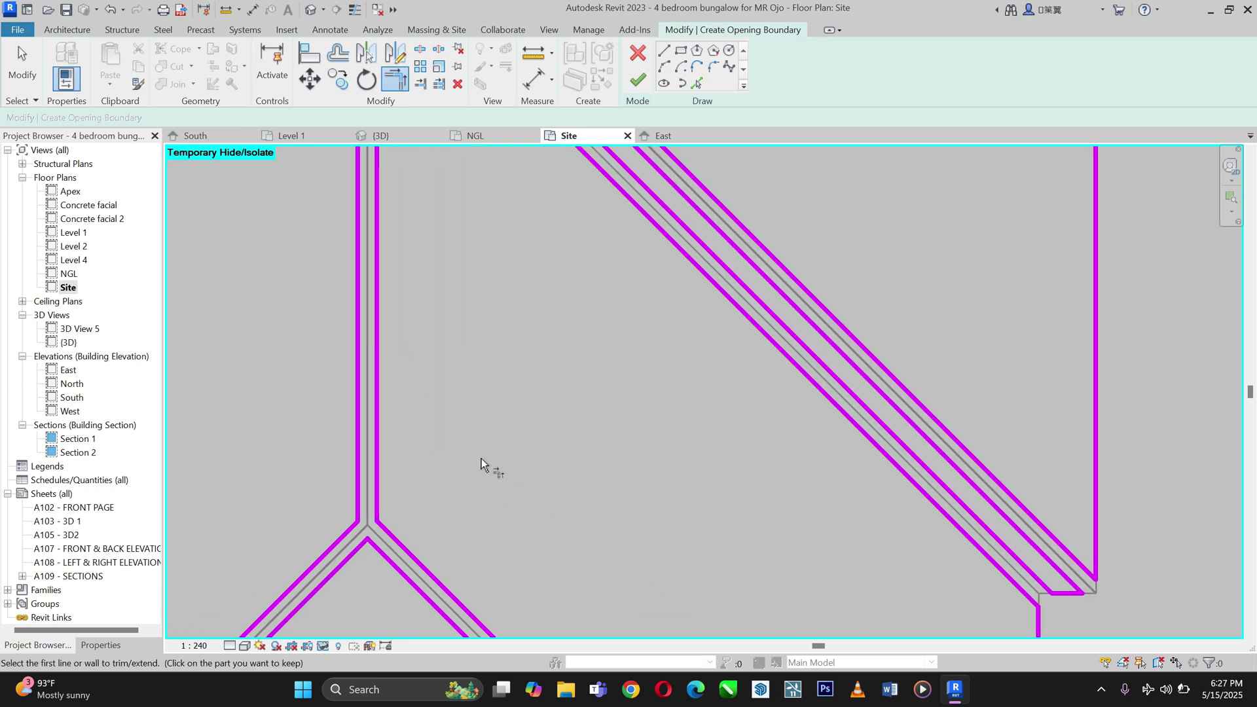
pyautogui.scroll(-2, 482, 459)
pyautogui.scroll(4, 427, 190)
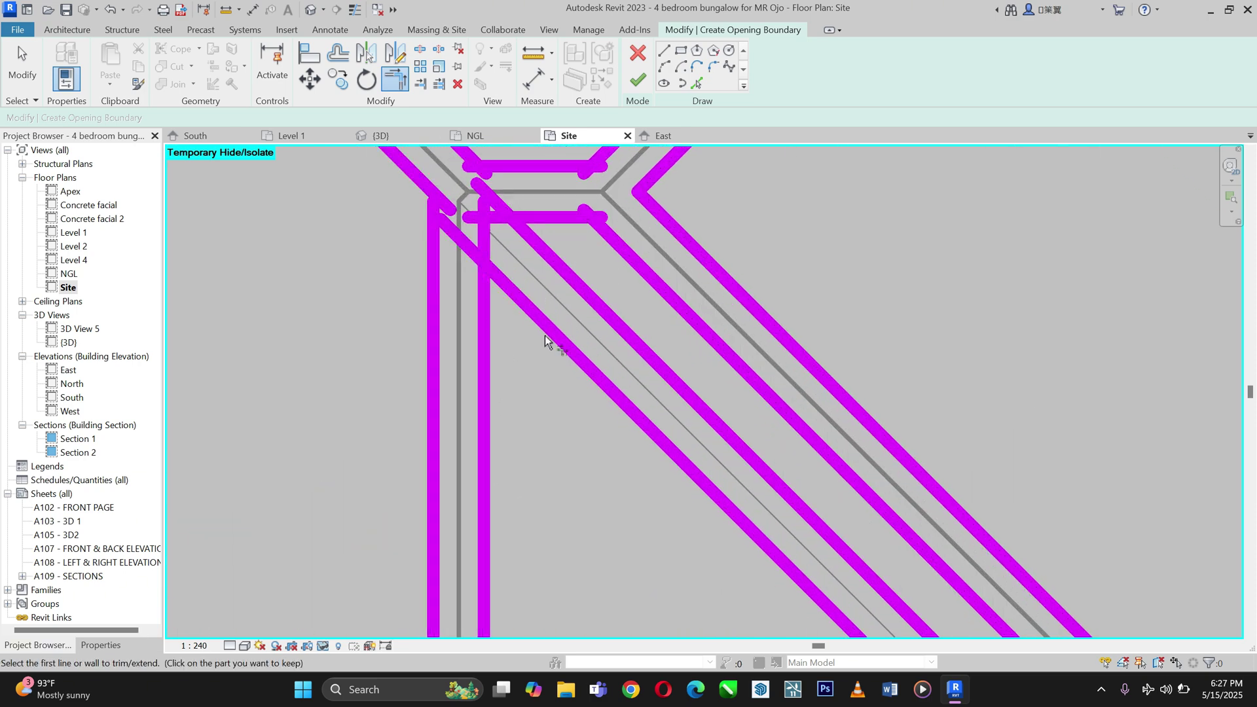
pyautogui.click(540, 343)
pyautogui.click(482, 377)
pyautogui.scroll(-2, 494, 588)
pyautogui.scroll(3, 415, 281)
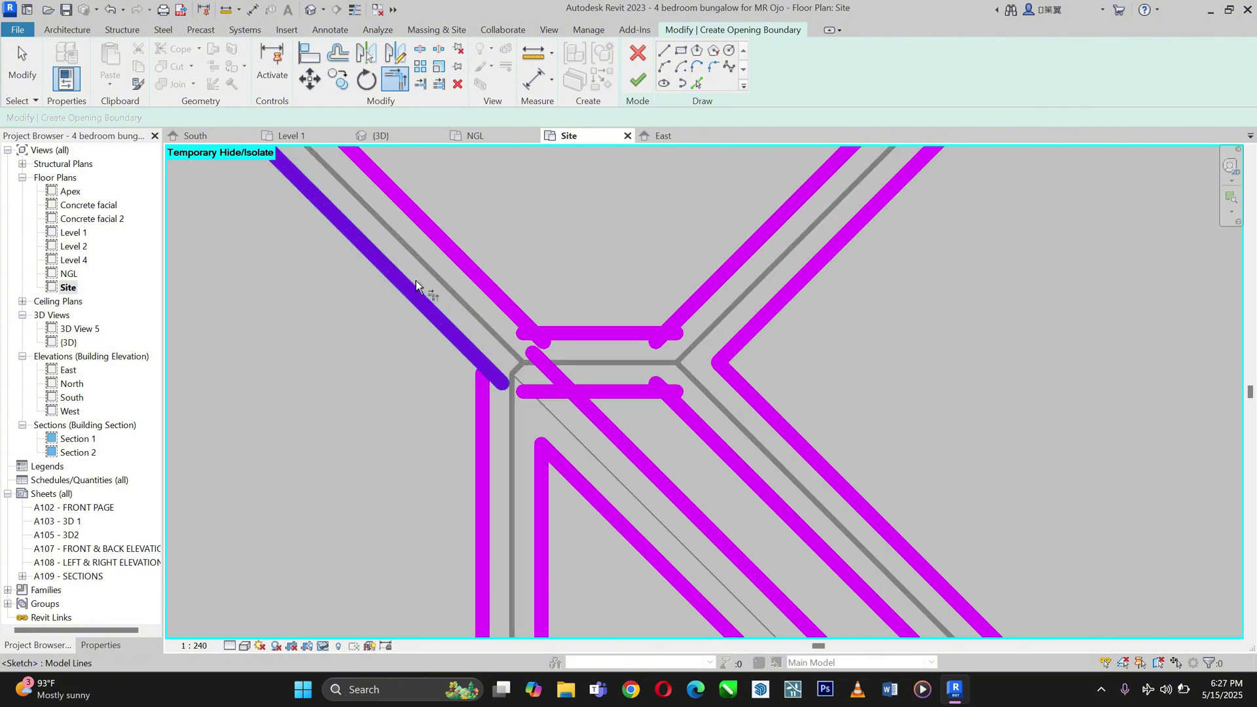
pyautogui.click(411, 298)
pyautogui.click(478, 469)
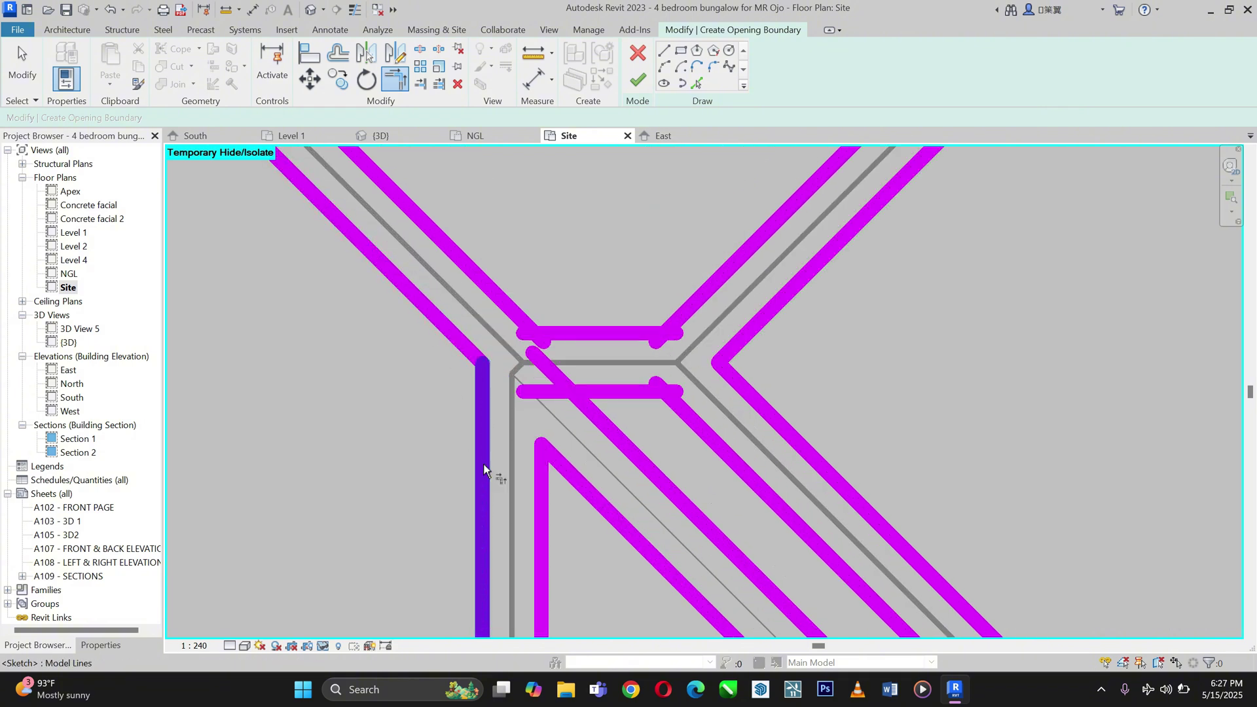
# Trim the upper and lower offset lines of the short central ridge to the adjoining diagonal offset lines at both ends.
pyautogui.click(606, 335)
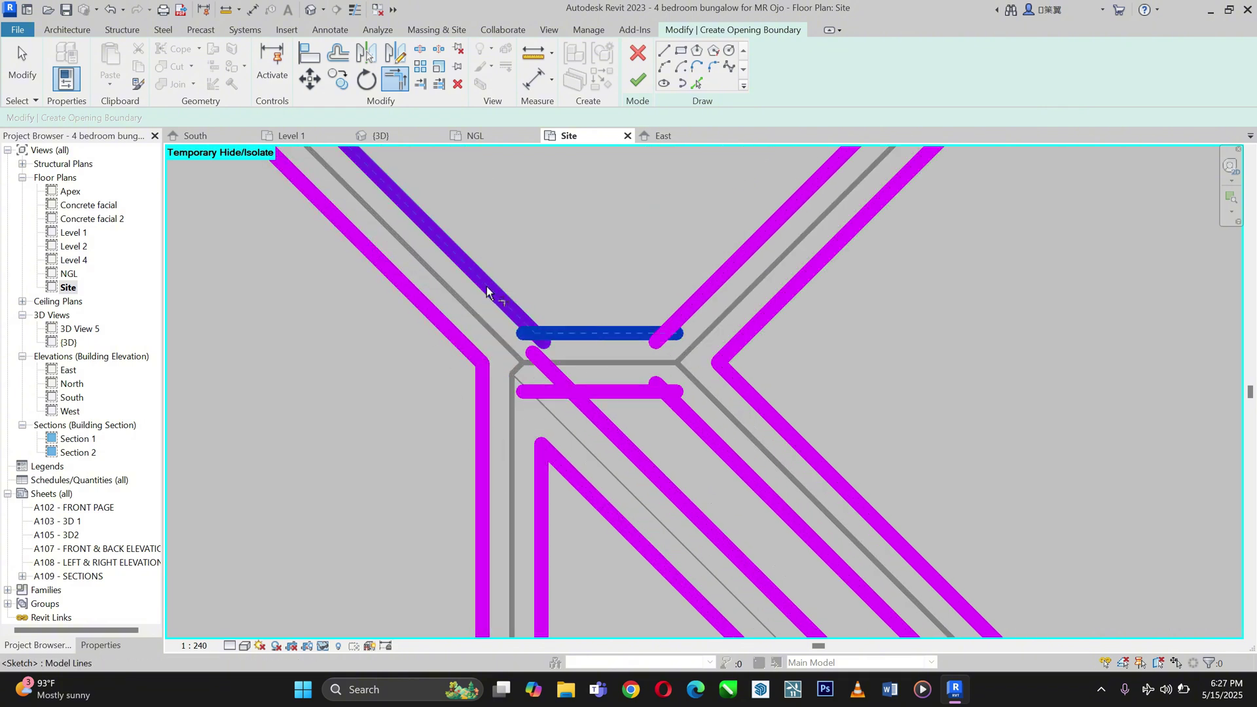
pyautogui.click(734, 266)
pyautogui.click(584, 331)
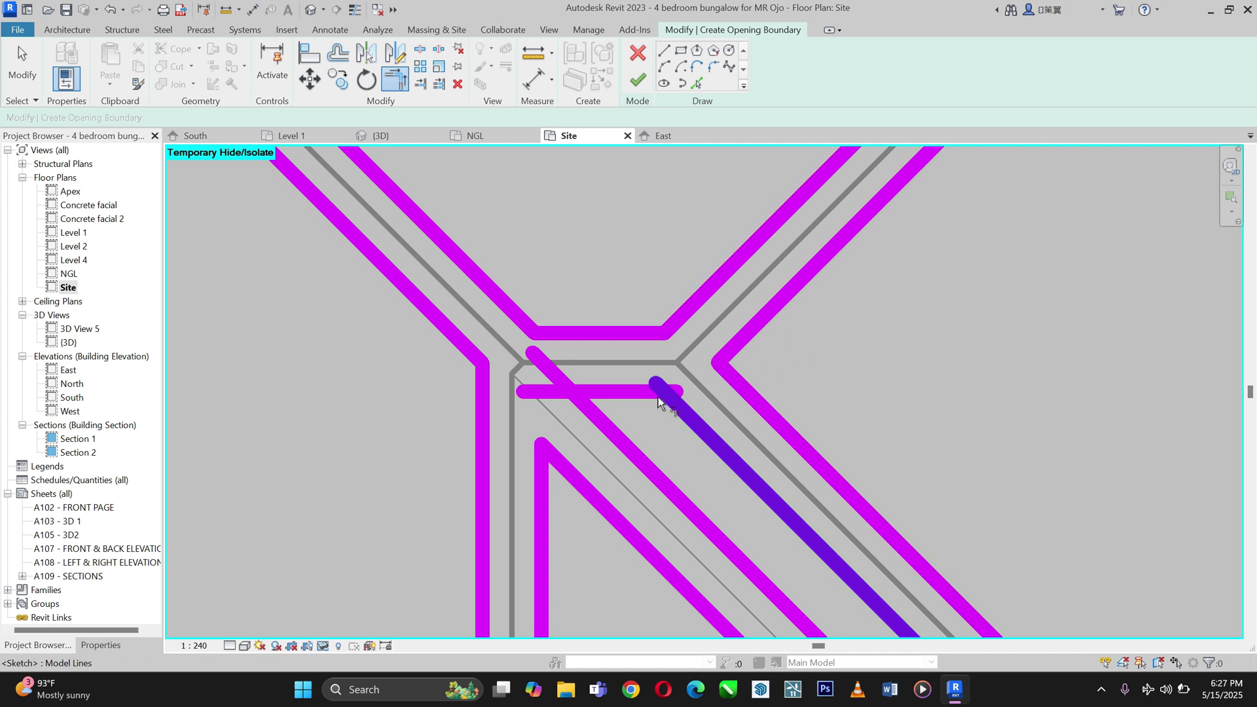
pyautogui.click(708, 440)
pyautogui.click(607, 392)
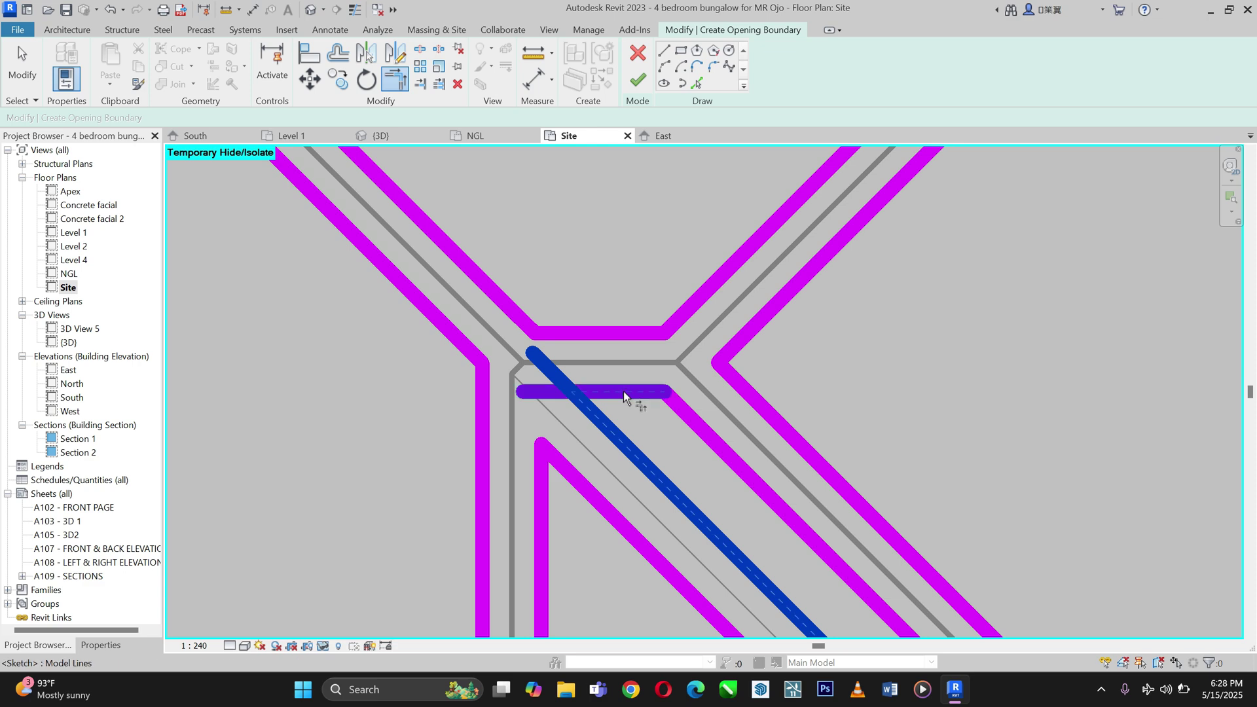
pyautogui.click(623, 392)
# Trim the diagonals below the upper-left short ridge's right end into a corner, and its lower offset line to the inner diagonal.
pyautogui.scroll(-5, 357, 257)
pyautogui.scroll(-3, 281, 214)
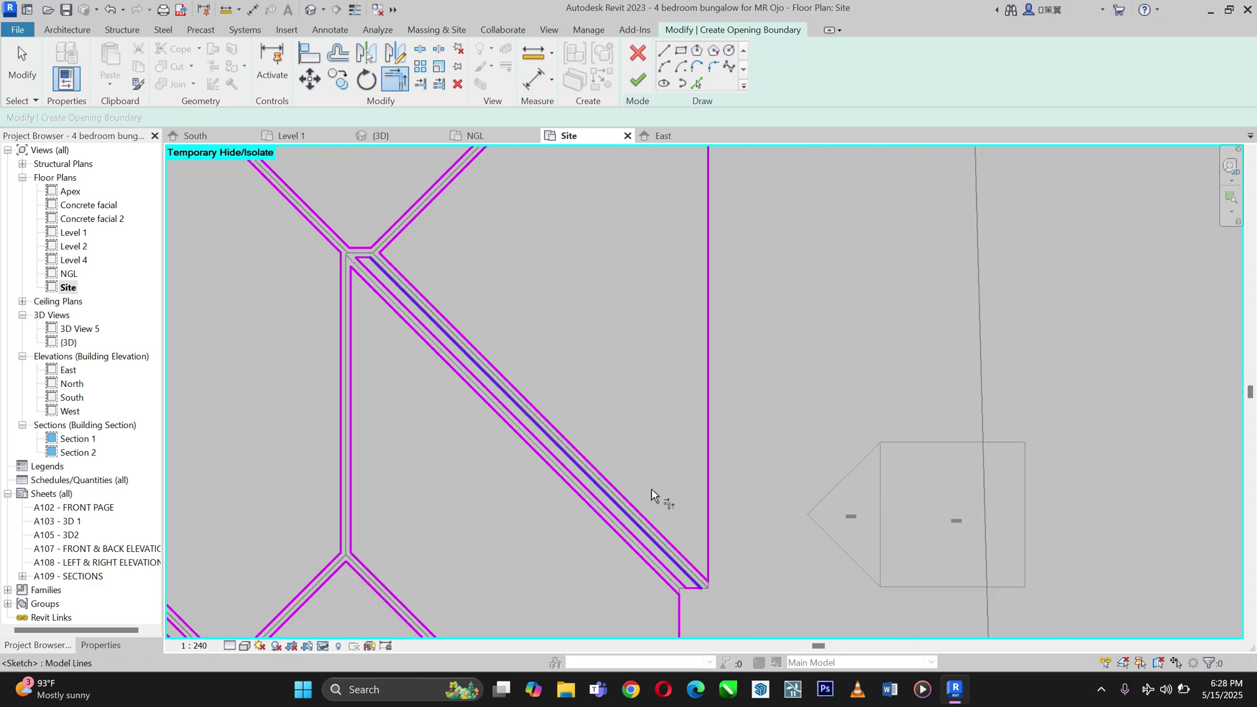
pyautogui.scroll(-4, 654, 491)
pyautogui.scroll(2, 524, 302)
pyautogui.scroll(3, 501, 371)
pyautogui.scroll(3, 724, 415)
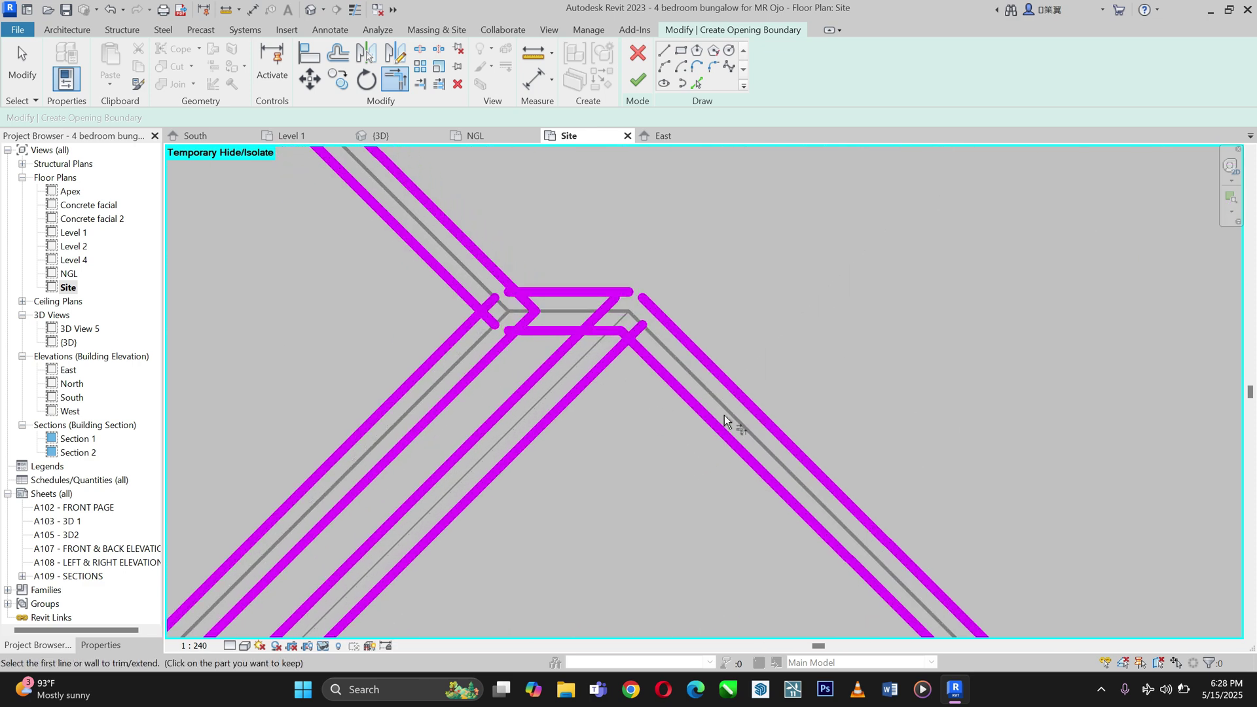
pyautogui.click(691, 402)
pyautogui.click(579, 386)
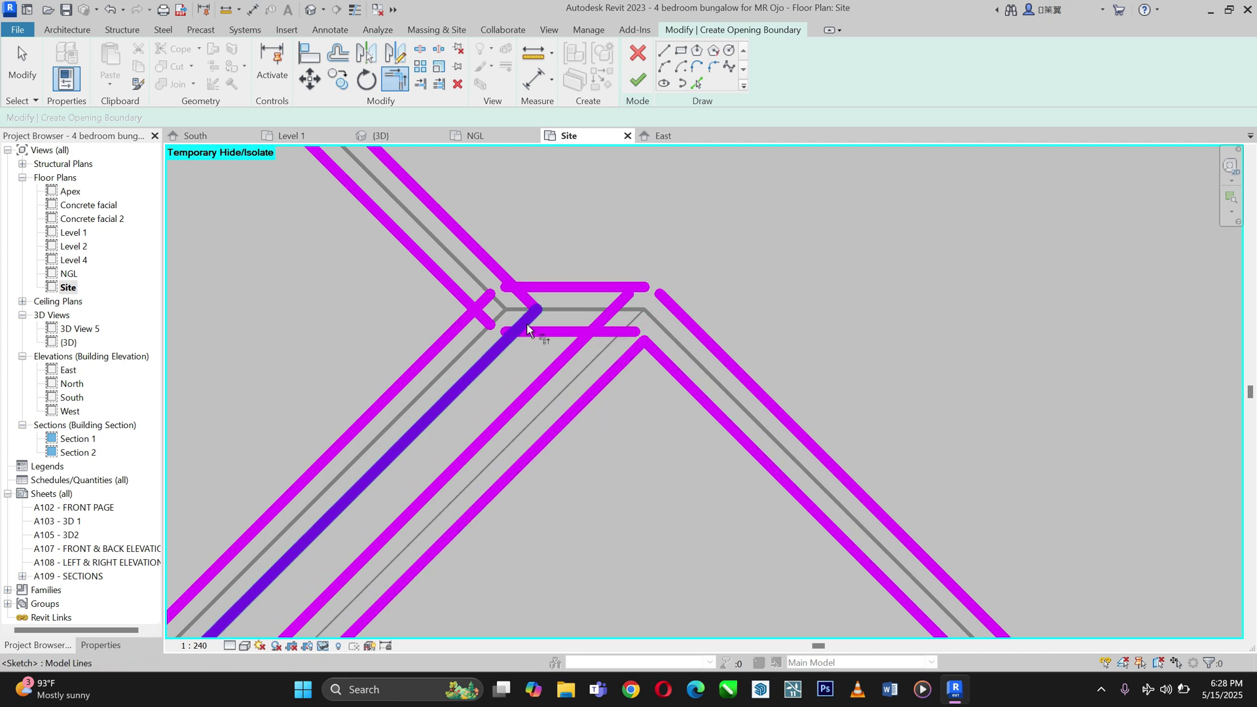
pyautogui.scroll(2, 525, 398)
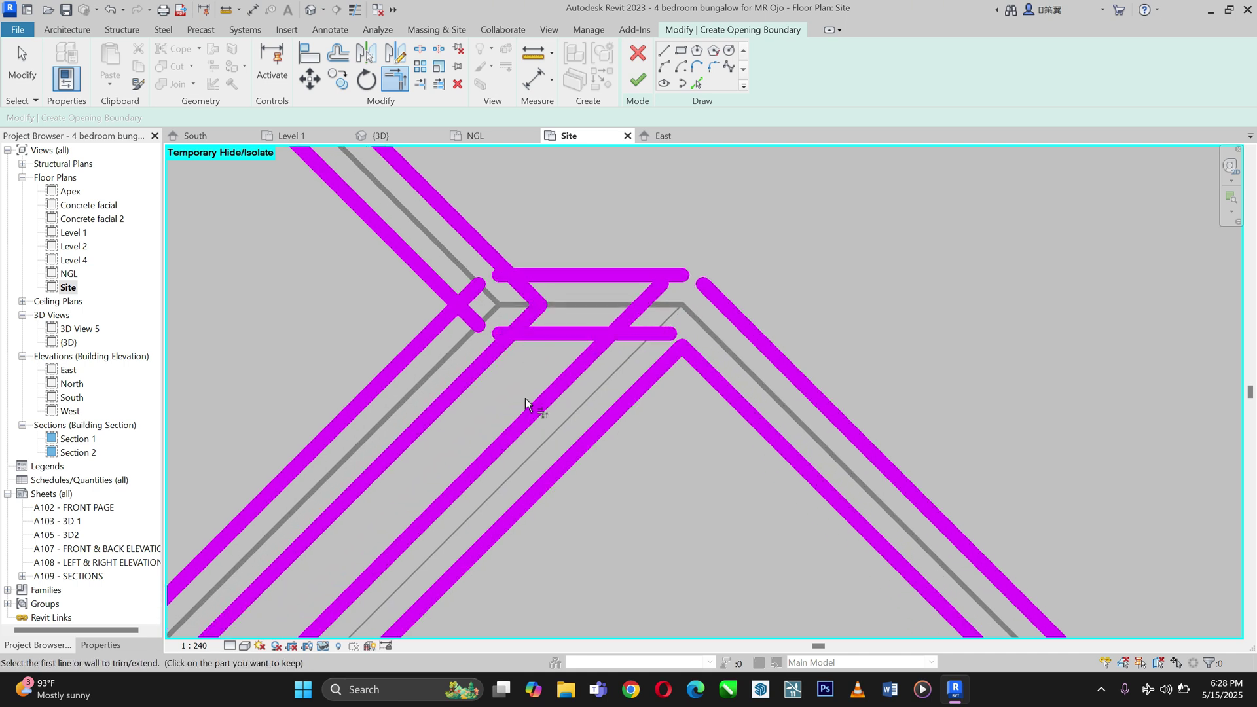
pyautogui.click(552, 330)
# Trim the upper offset line of the upper-left short ridge to the outer diagonal offset lines at both ends.
pyautogui.click(760, 337)
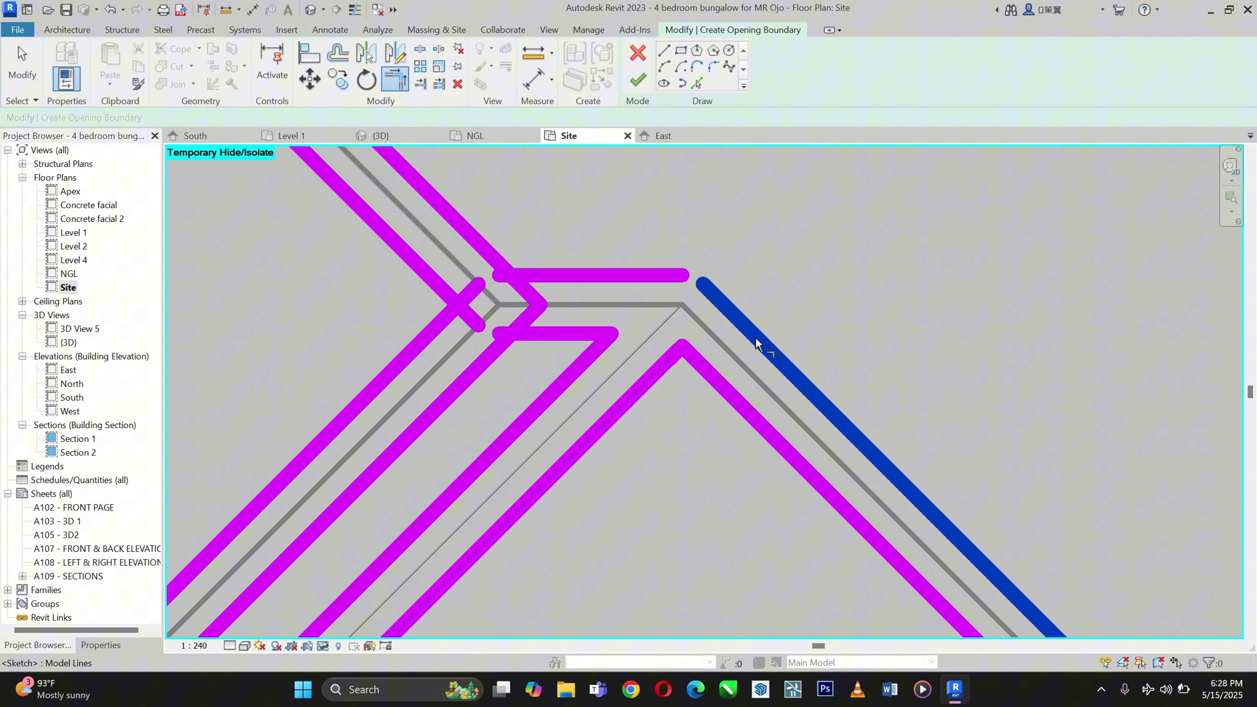
pyautogui.click(653, 278)
pyautogui.click(544, 271)
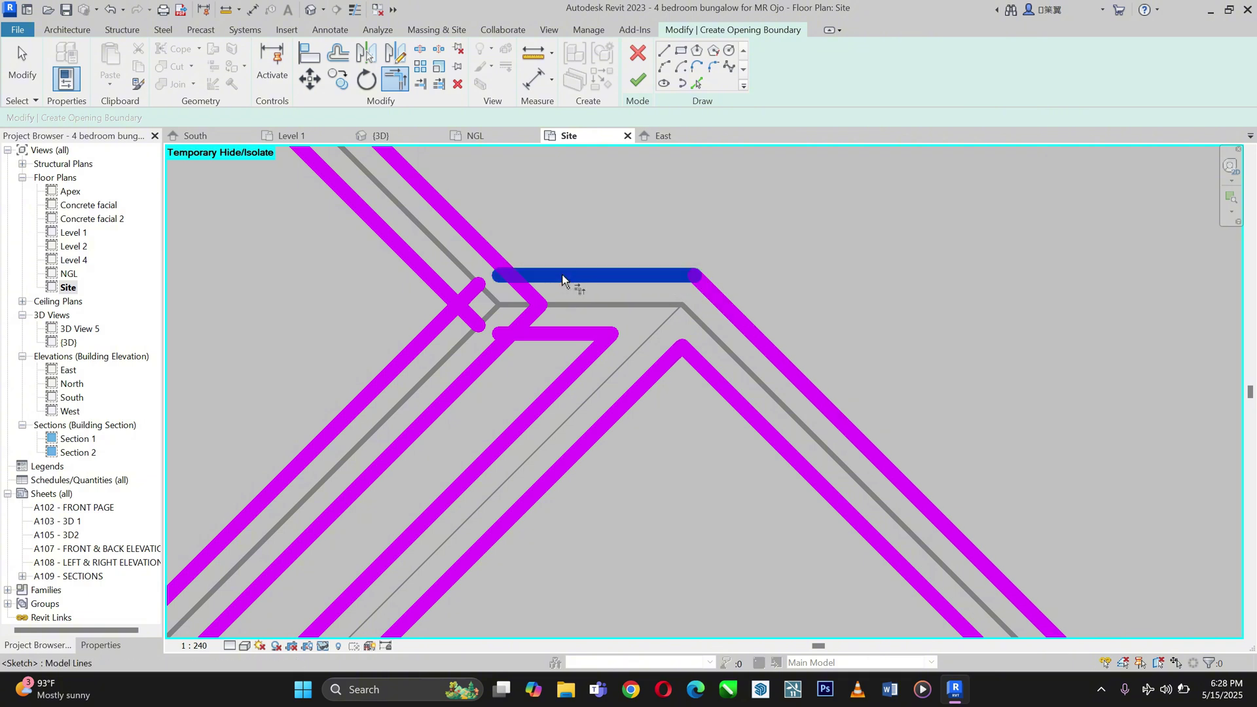
pyautogui.click(470, 228)
# Trim the outer diagonals at the upper-left short ridge's left end into a corner and close the narrow strip beside it.
pyautogui.moveTo(387, 286); pyautogui.dragTo(458, 296, button='middle')
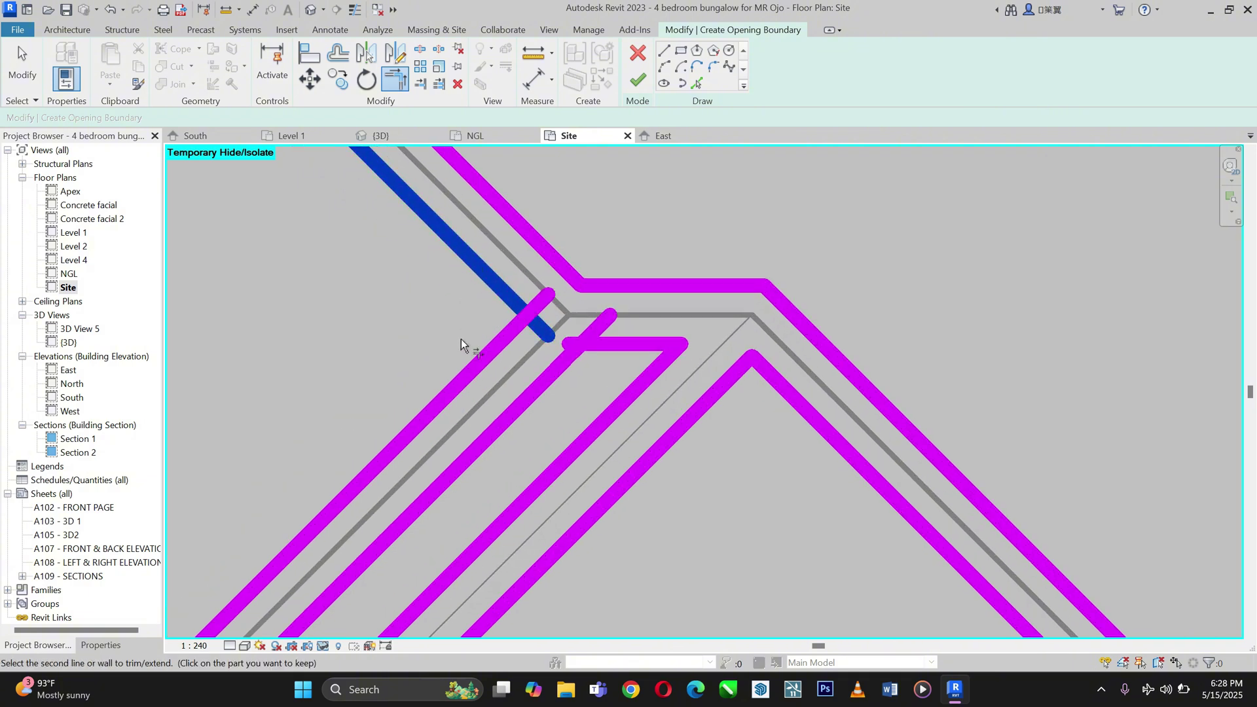
pyautogui.click(457, 386)
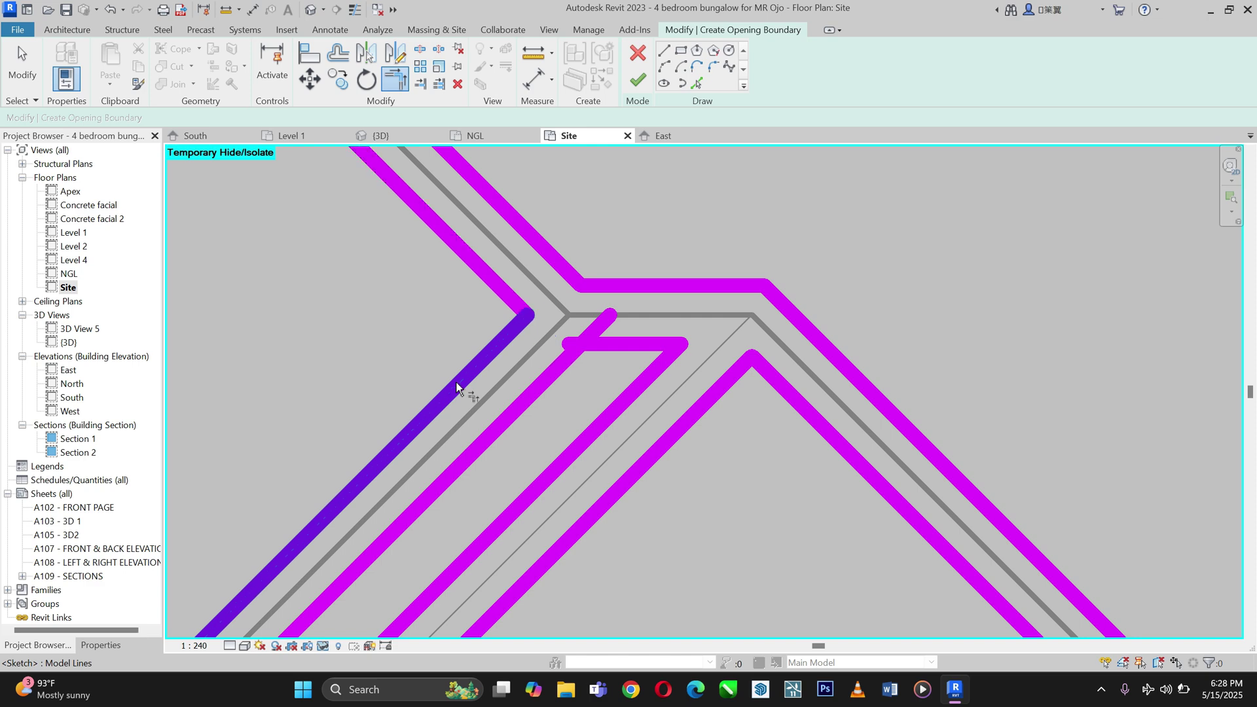
pyautogui.click(615, 347)
pyautogui.click(540, 392)
pyautogui.scroll(-3, 541, 391)
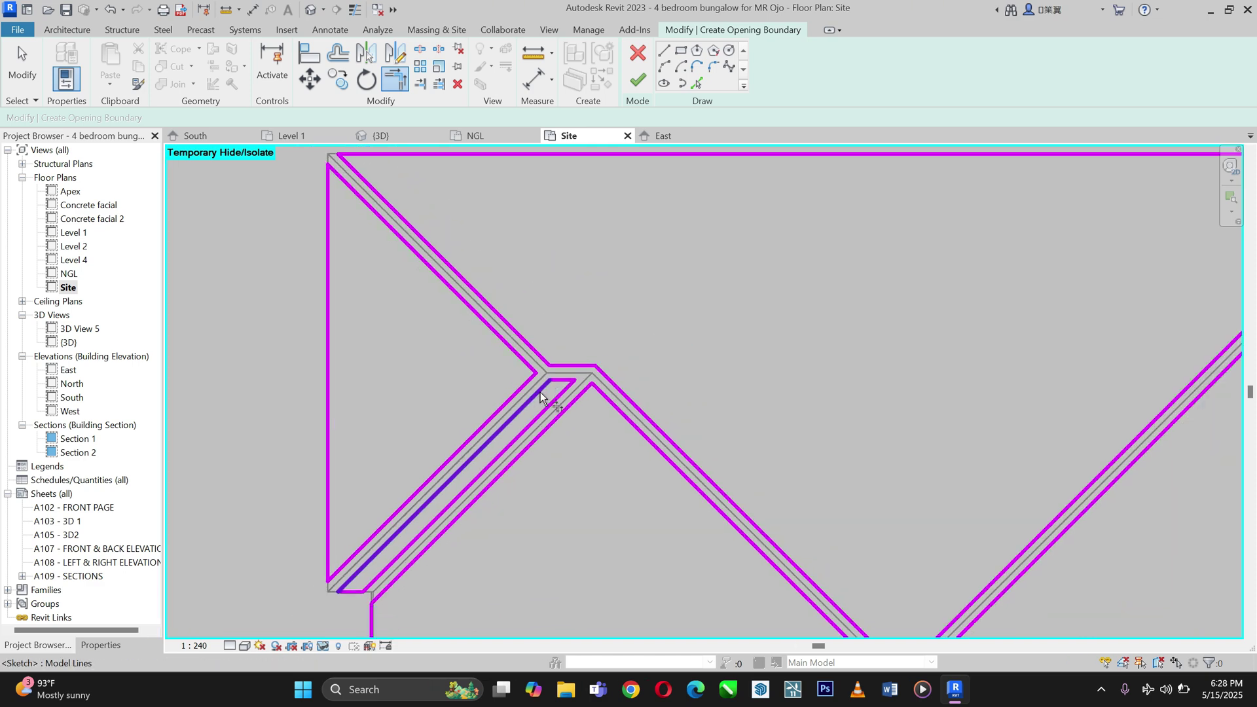
pyautogui.scroll(-2, 540, 391)
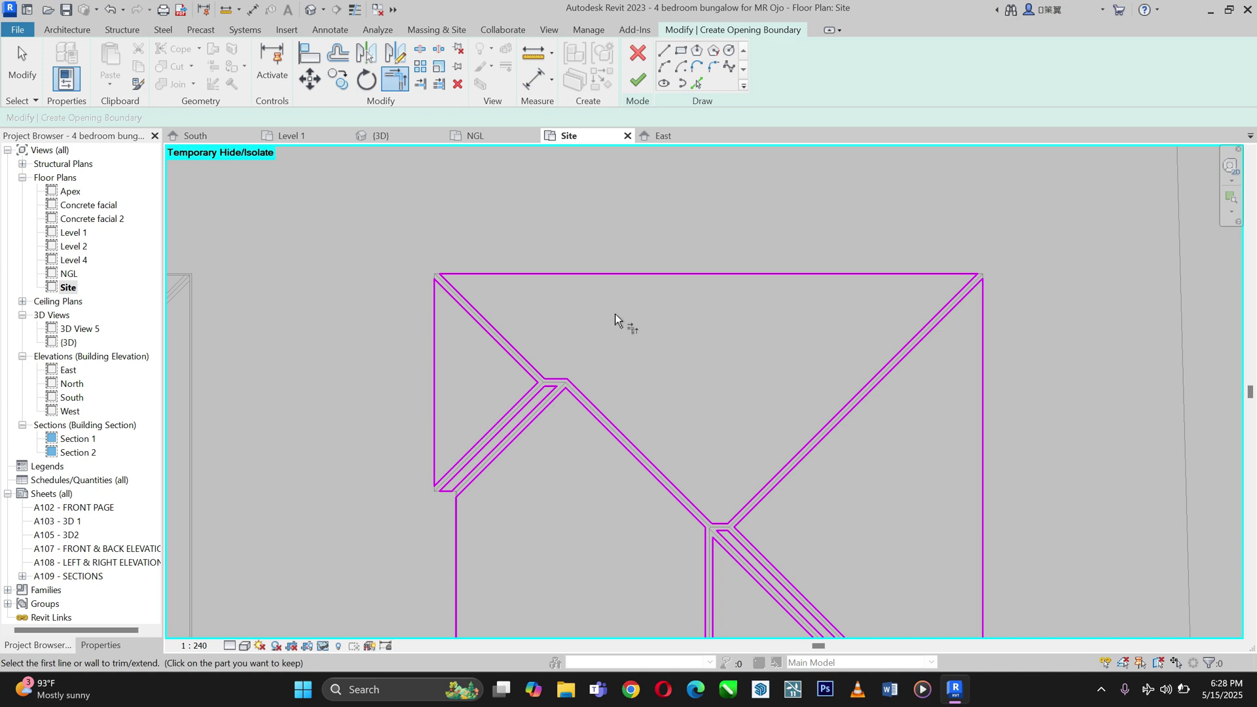
# Finish the opening boundary sketch on the duplicated roof and show the cut roof in the 3D view.
pyautogui.scroll(-3, 615, 313)
pyautogui.scroll(3, 603, 512)
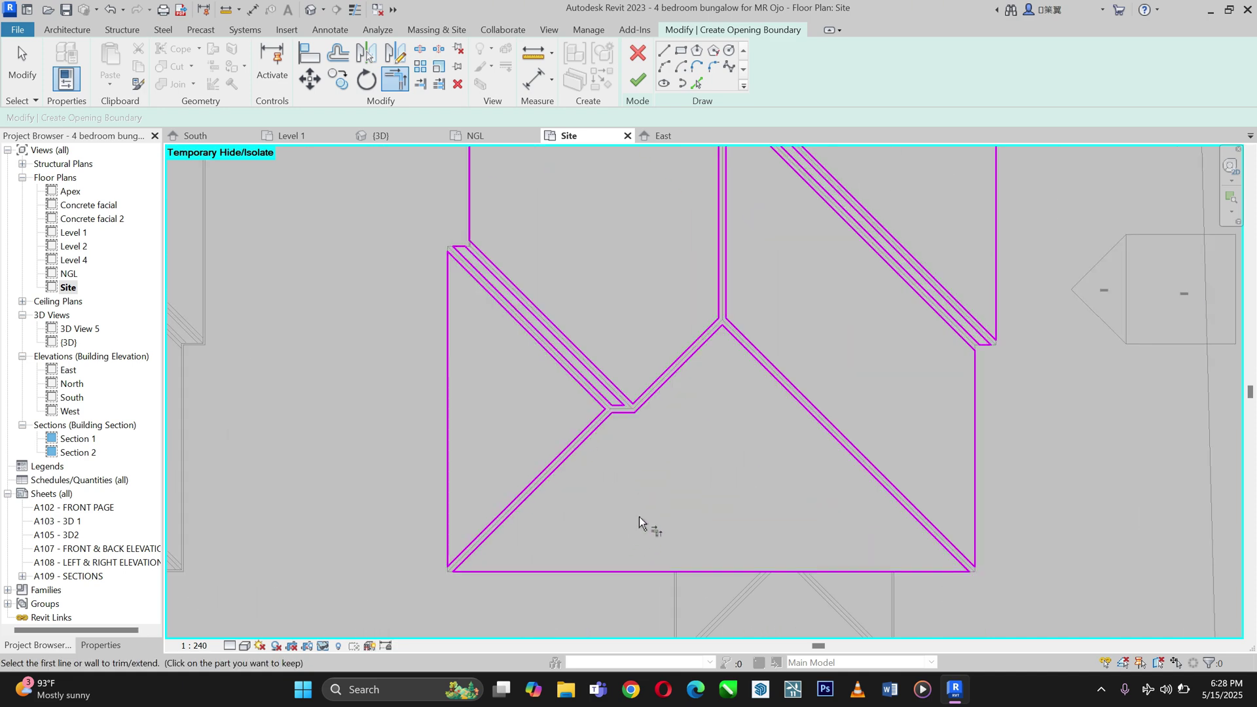
pyautogui.click(639, 78)
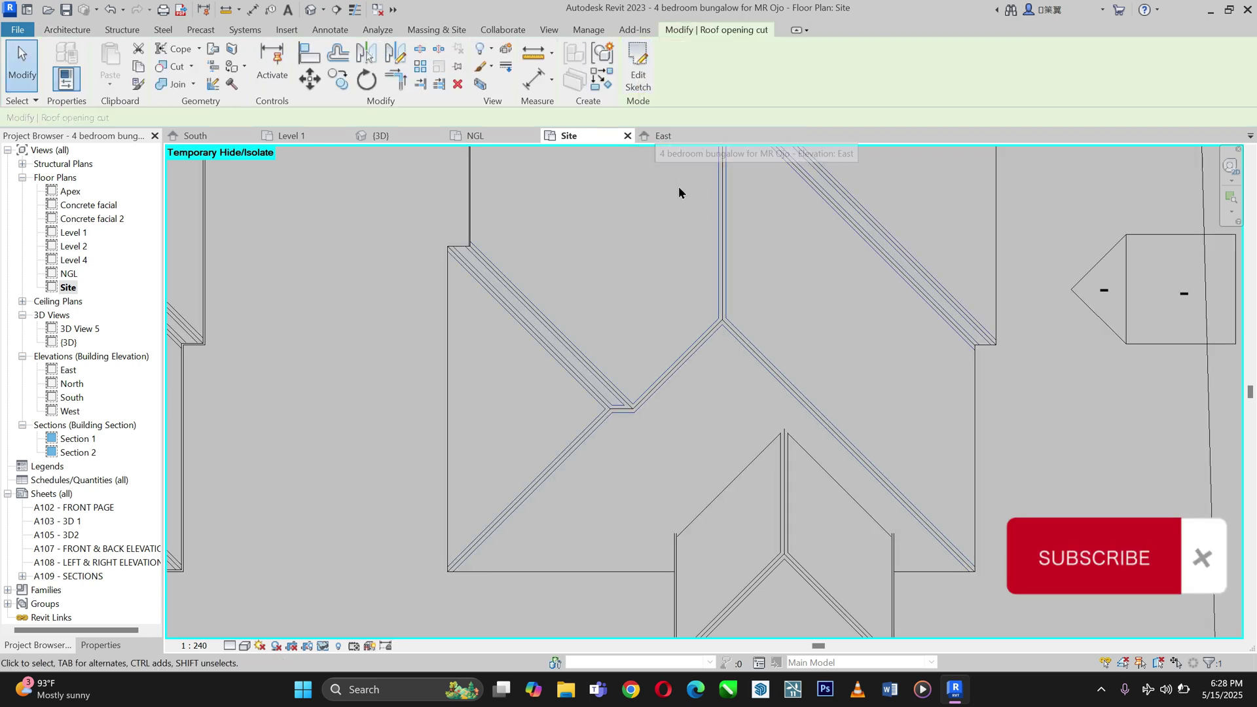
pyautogui.scroll(-1, 651, 282)
pyautogui.scroll(1, 706, 174)
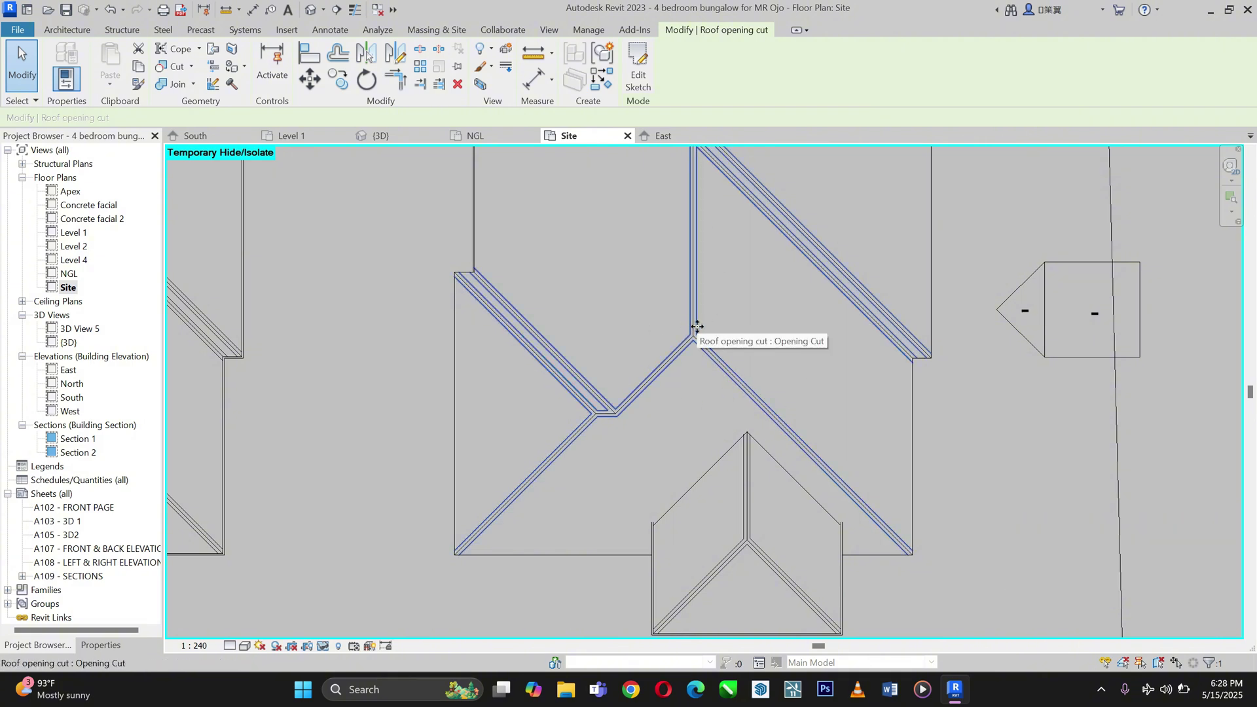
pyautogui.click(312, 11)
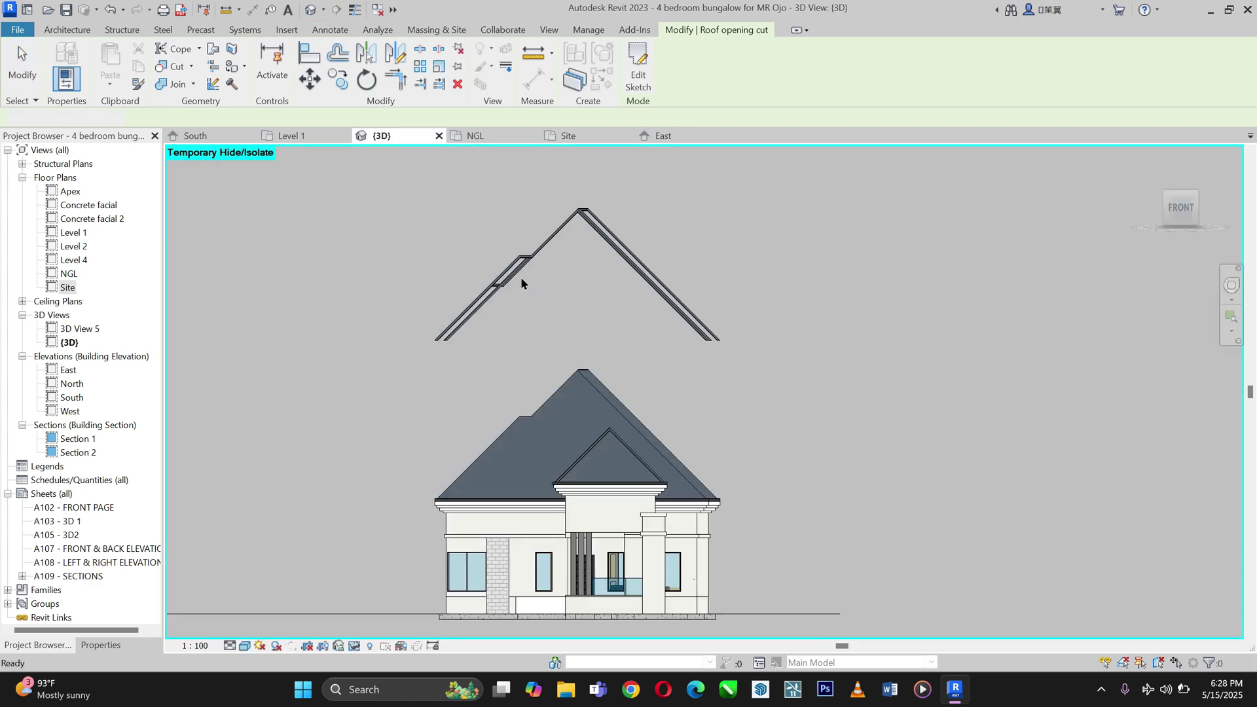
# Examine the ridge and hip strips of the cut duplicate roof up close and select that roof.
pyautogui.scroll(2, 658, 220)
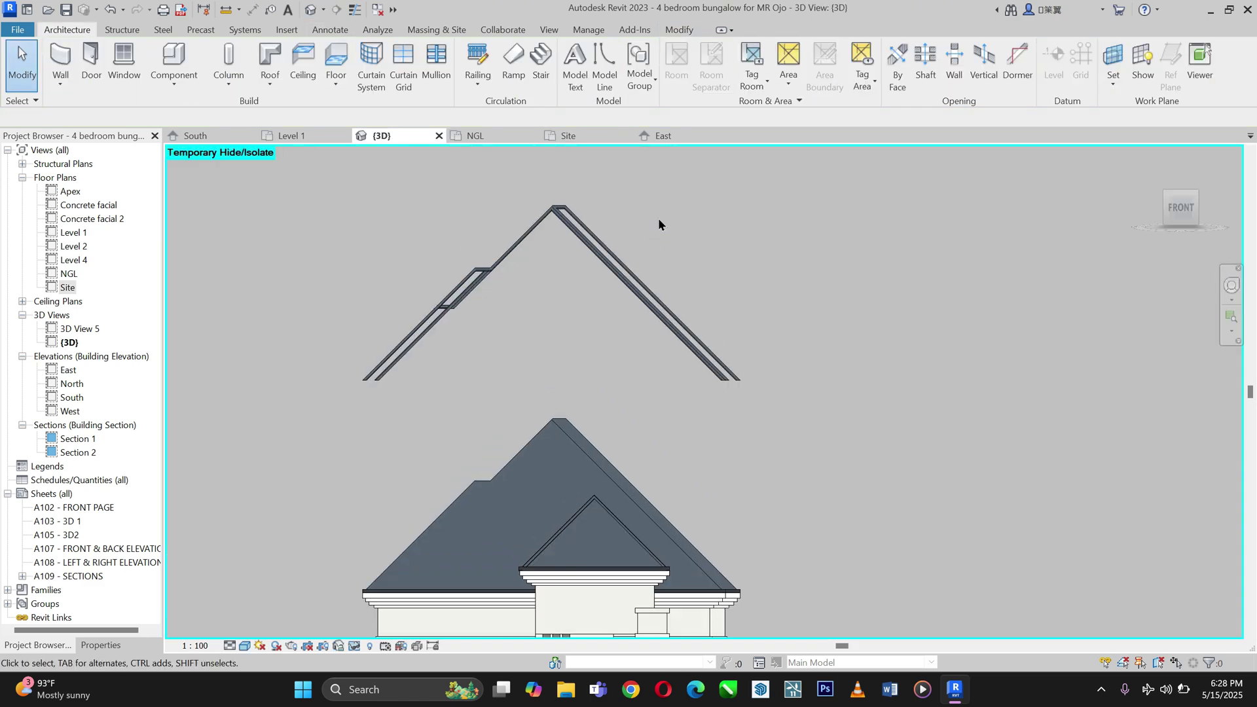
pyautogui.scroll(3, 648, 233)
pyautogui.scroll(3, 648, 226)
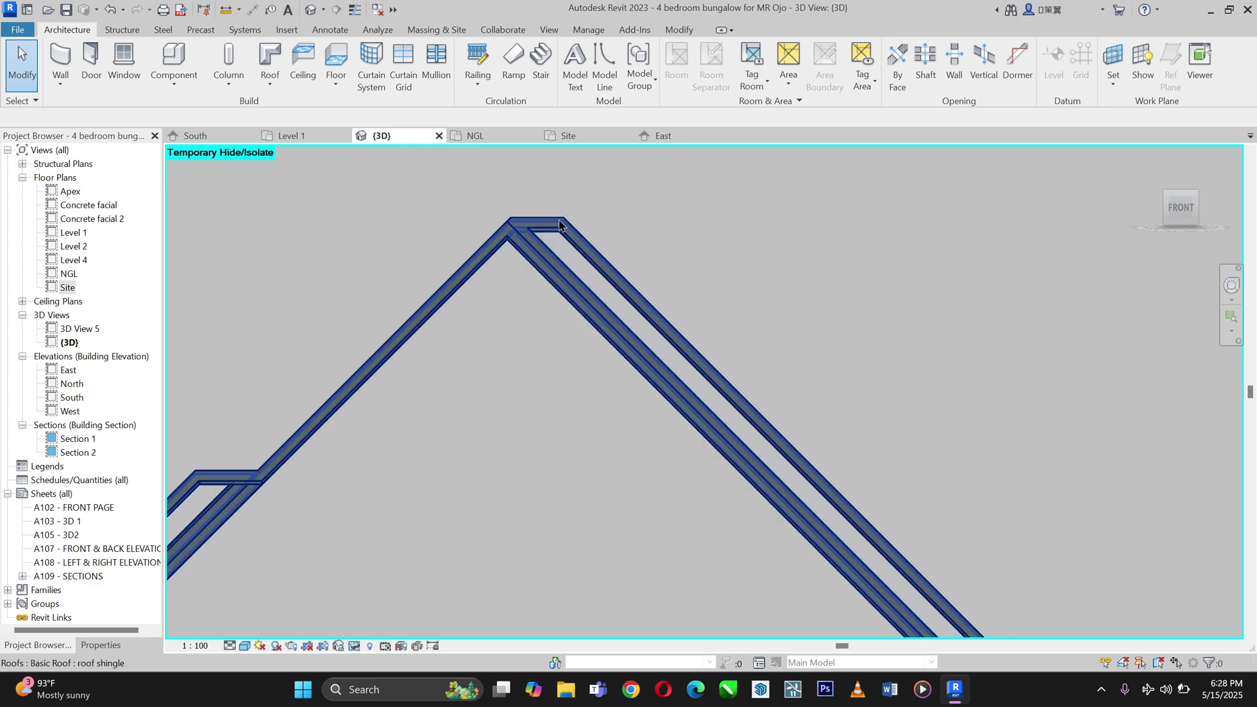
pyautogui.click(560, 226)
pyautogui.click(636, 199)
pyautogui.scroll(4, 572, 181)
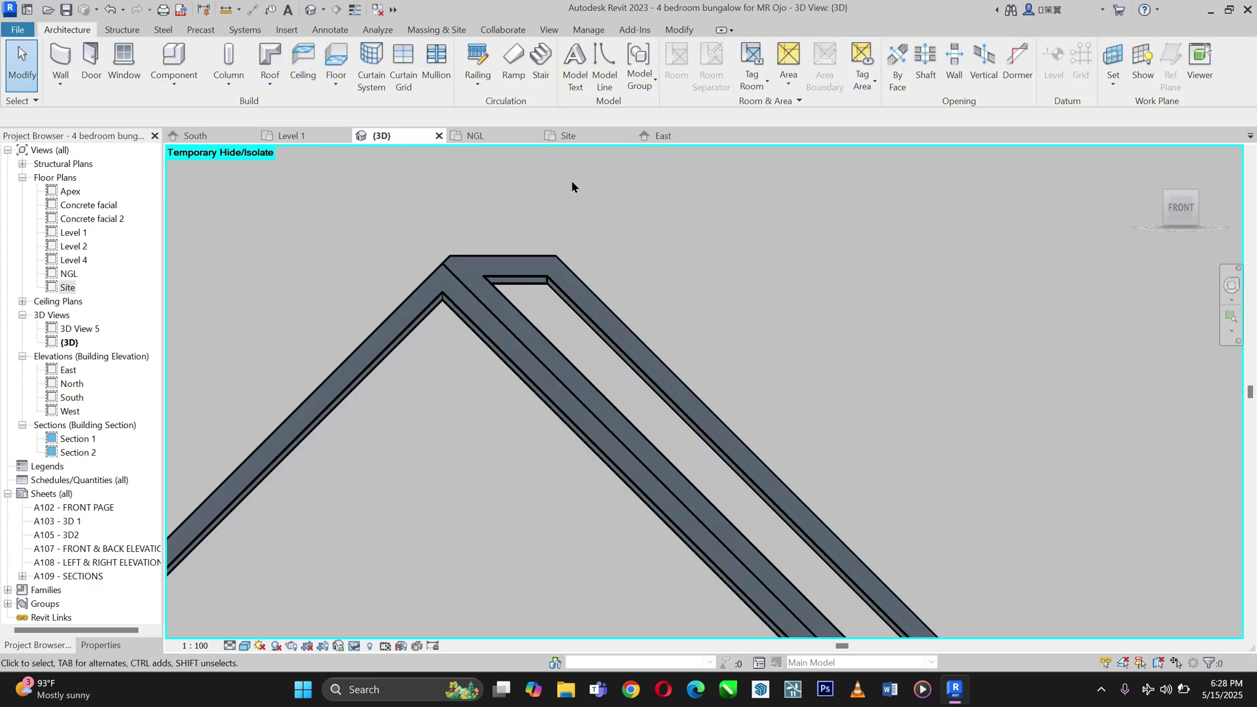
pyautogui.click(555, 271)
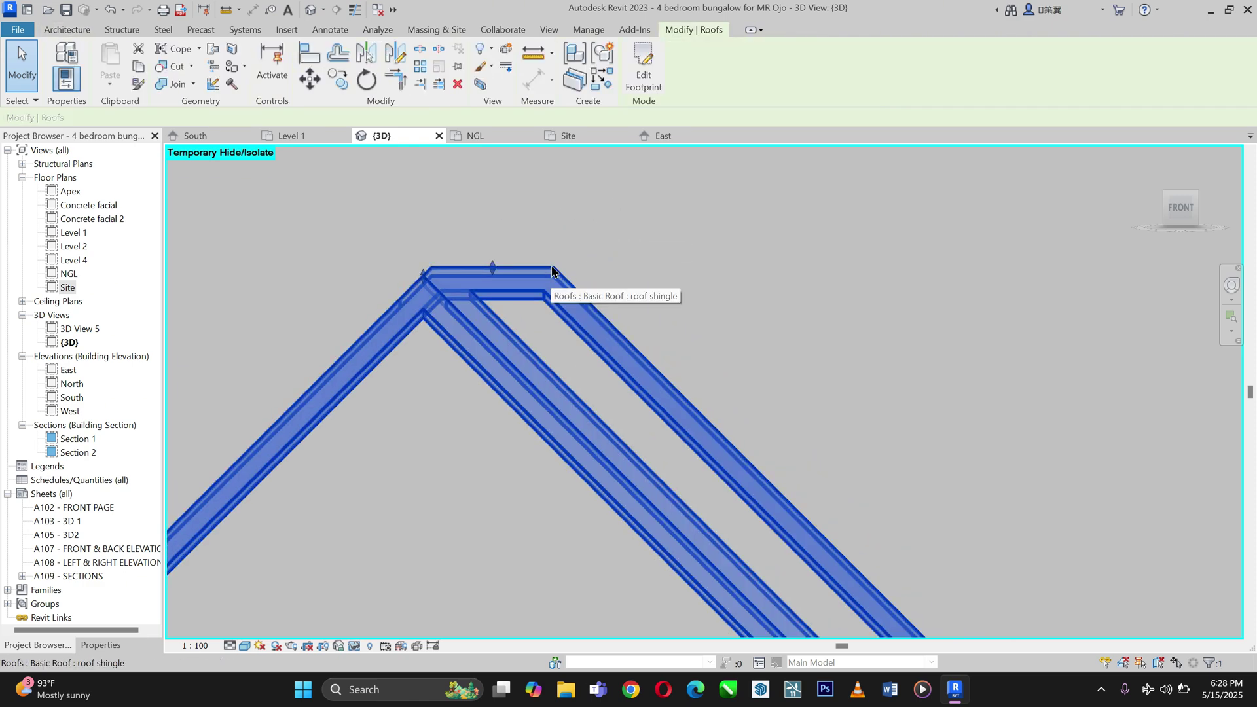
pyautogui.scroll(-5, 557, 252)
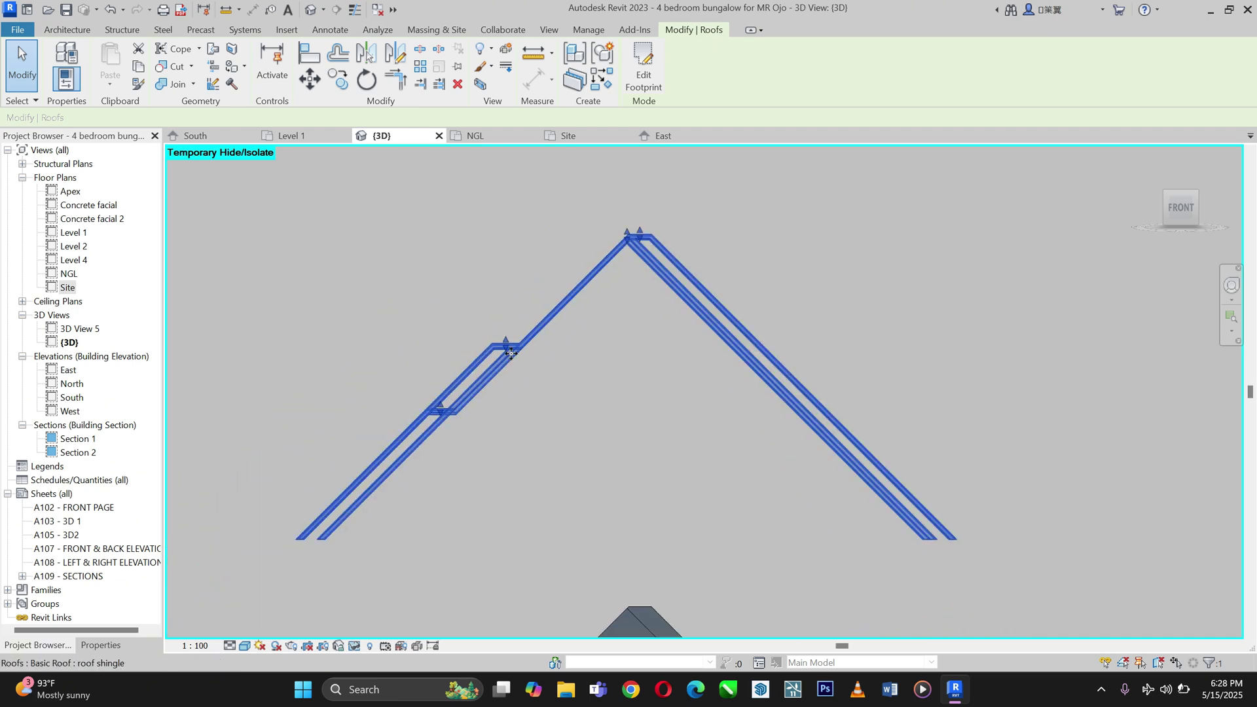
pyautogui.scroll(-3, 633, 295)
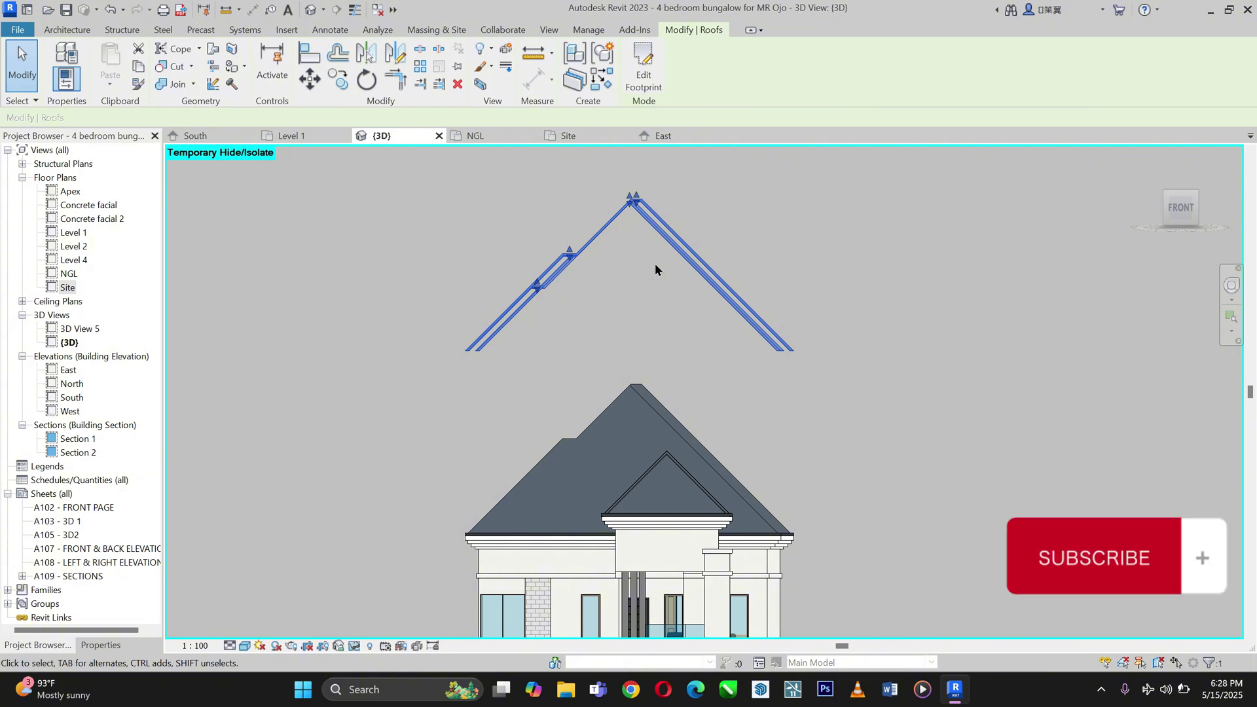
# Nudge the selected strip roof down toward the house and back up again.
pyautogui.press('Down')
pyautogui.press('Down')
pyautogui.press('Down')
pyautogui.press('Down')
pyautogui.press('Down')
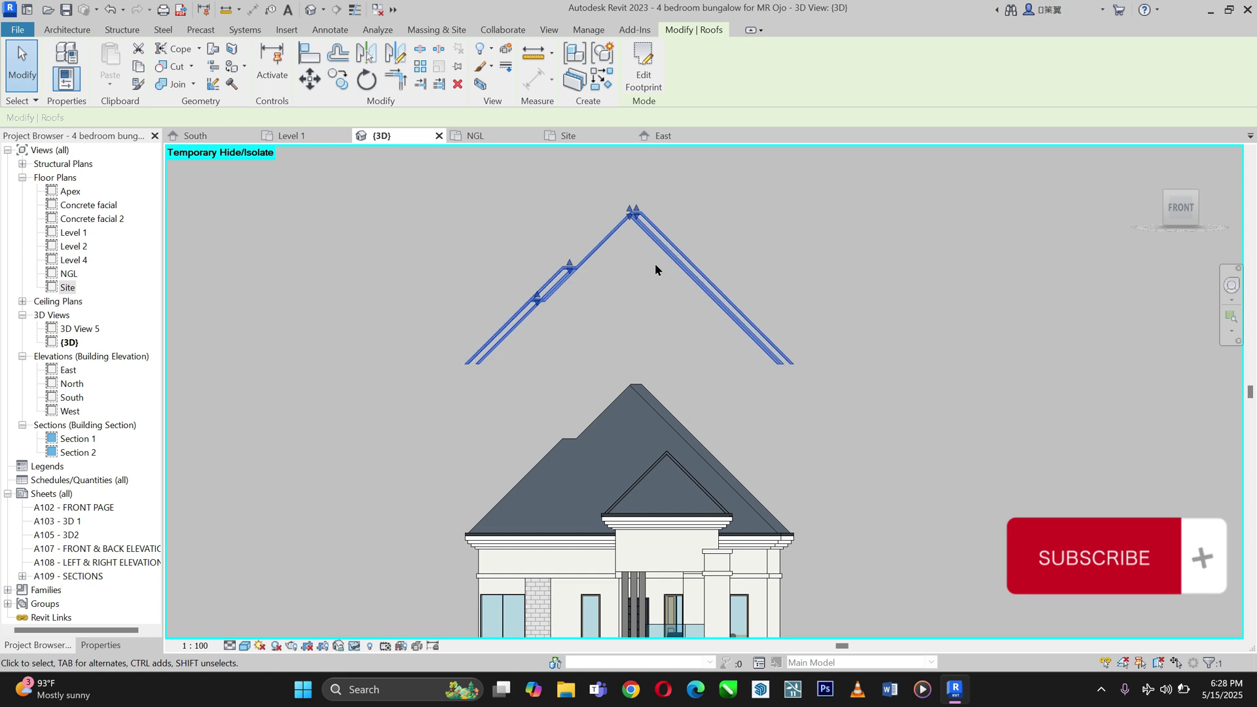
pyautogui.press('Down')
pyautogui.press('Down')
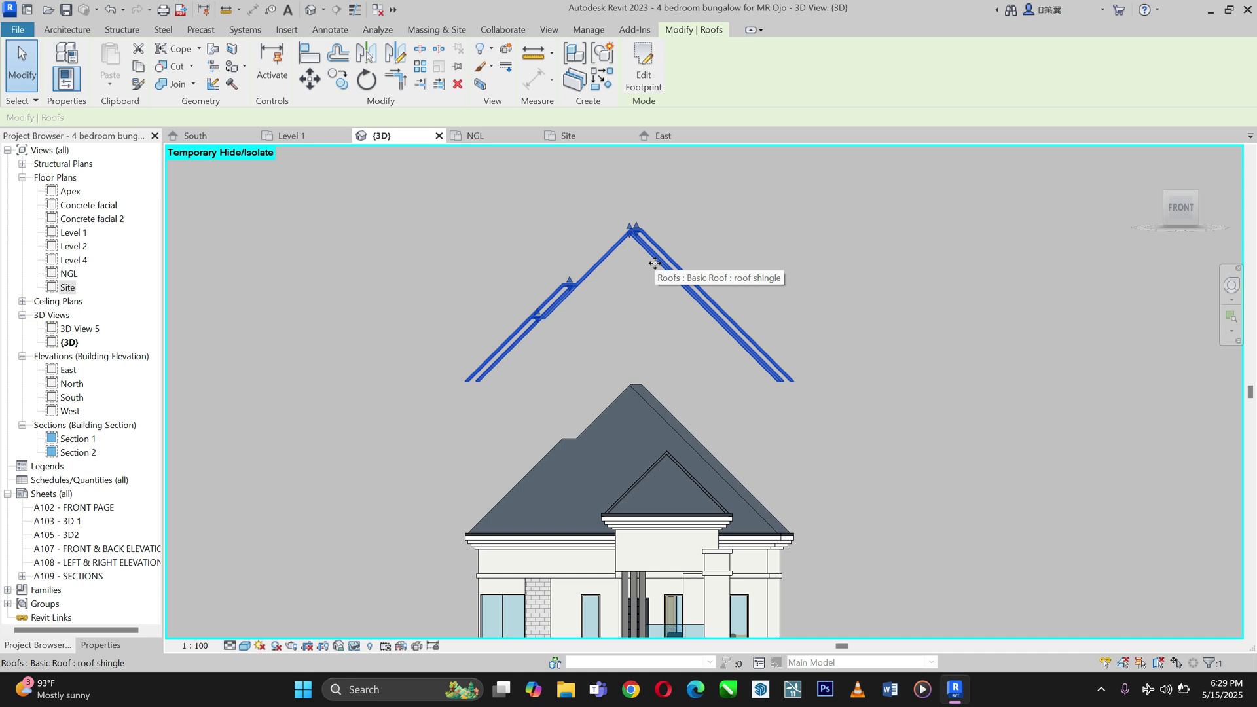
pyautogui.press('Up')
pyautogui.press('Up')
pyautogui.press('Up')
pyautogui.press('Up')
pyautogui.press('Up')
pyautogui.press('Up')
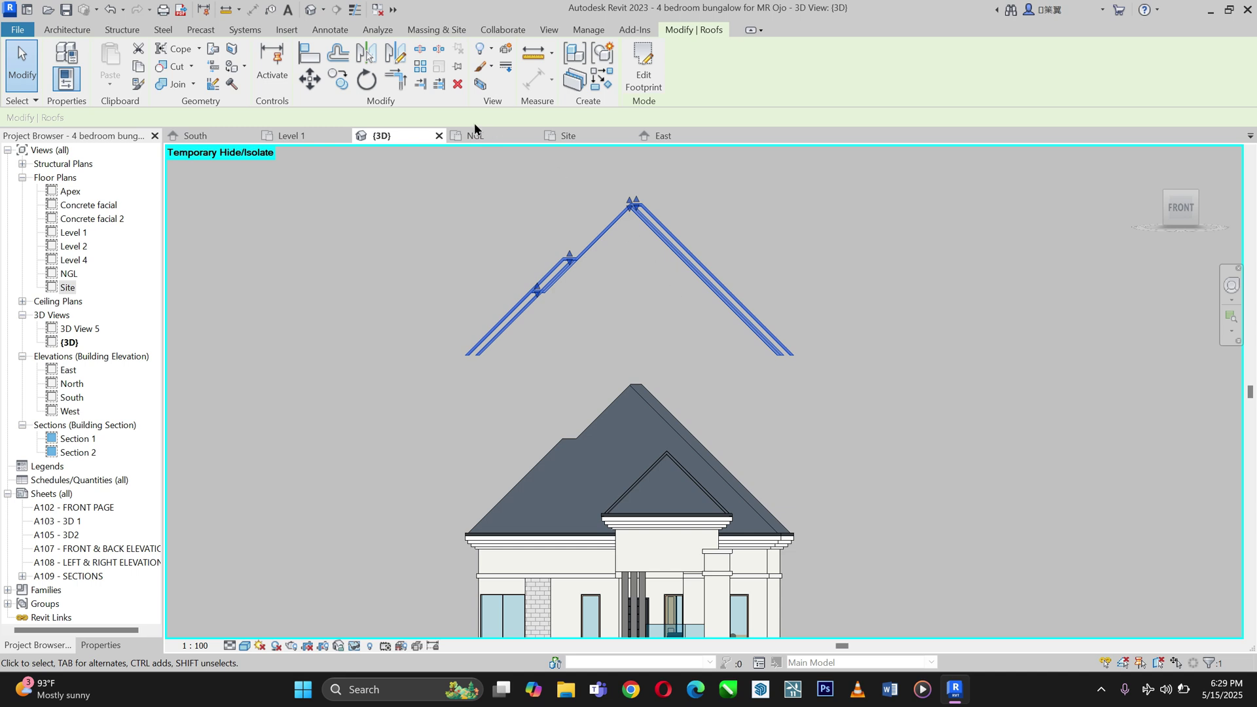
# Move the strip roof straight down from its right-hand lower hip endpoint to the main roof's eave, where the matching hip line ends.
pyautogui.click(310, 79)
pyautogui.scroll(3, 704, 284)
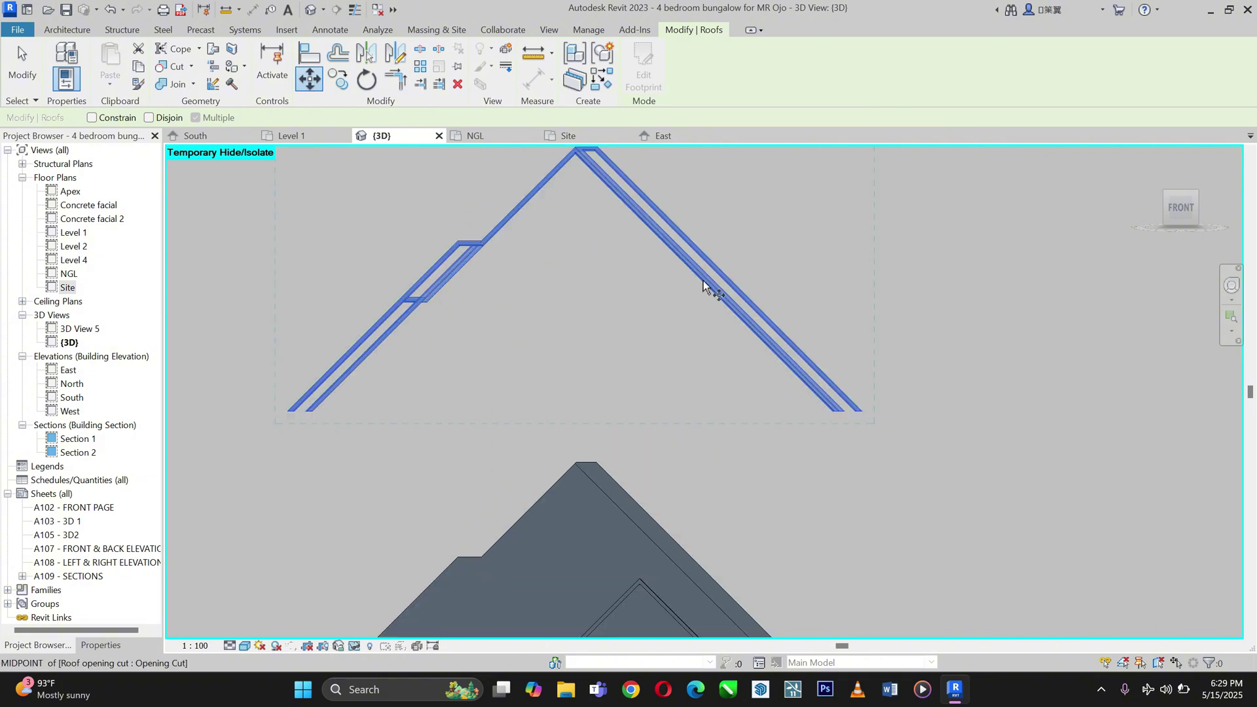
pyautogui.scroll(5, 876, 456)
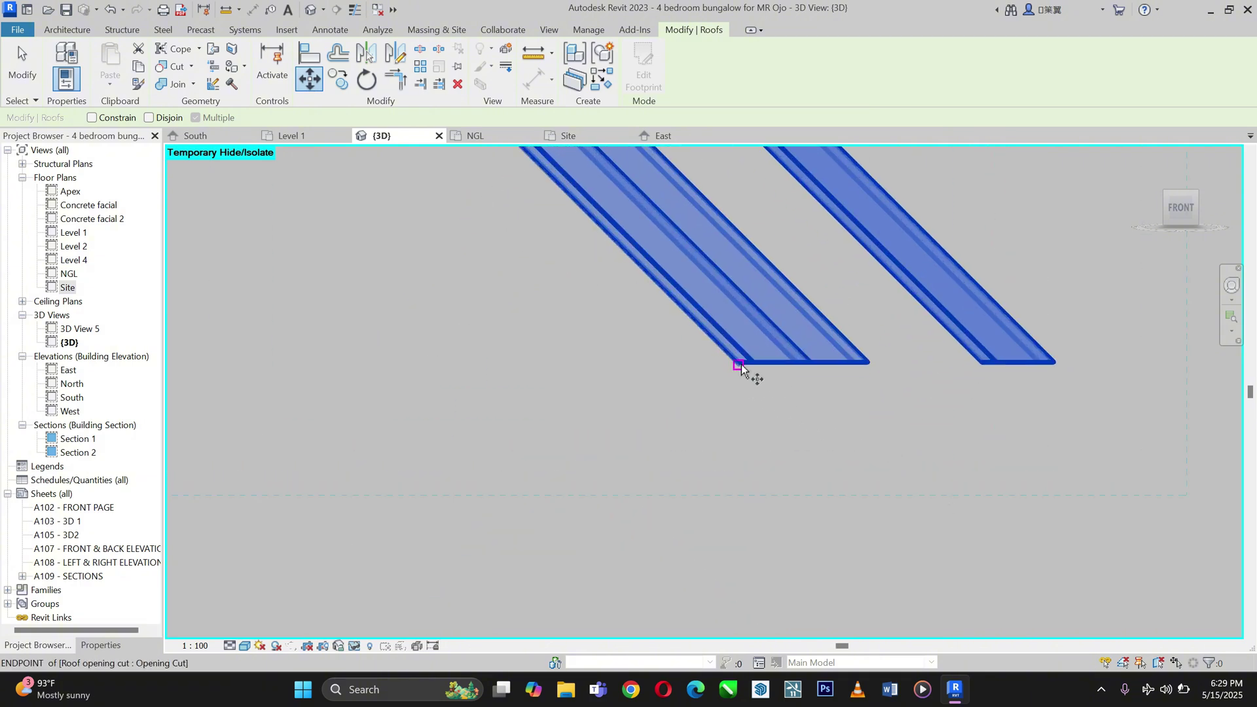
pyautogui.click(739, 365)
pyautogui.scroll(-4, 740, 366)
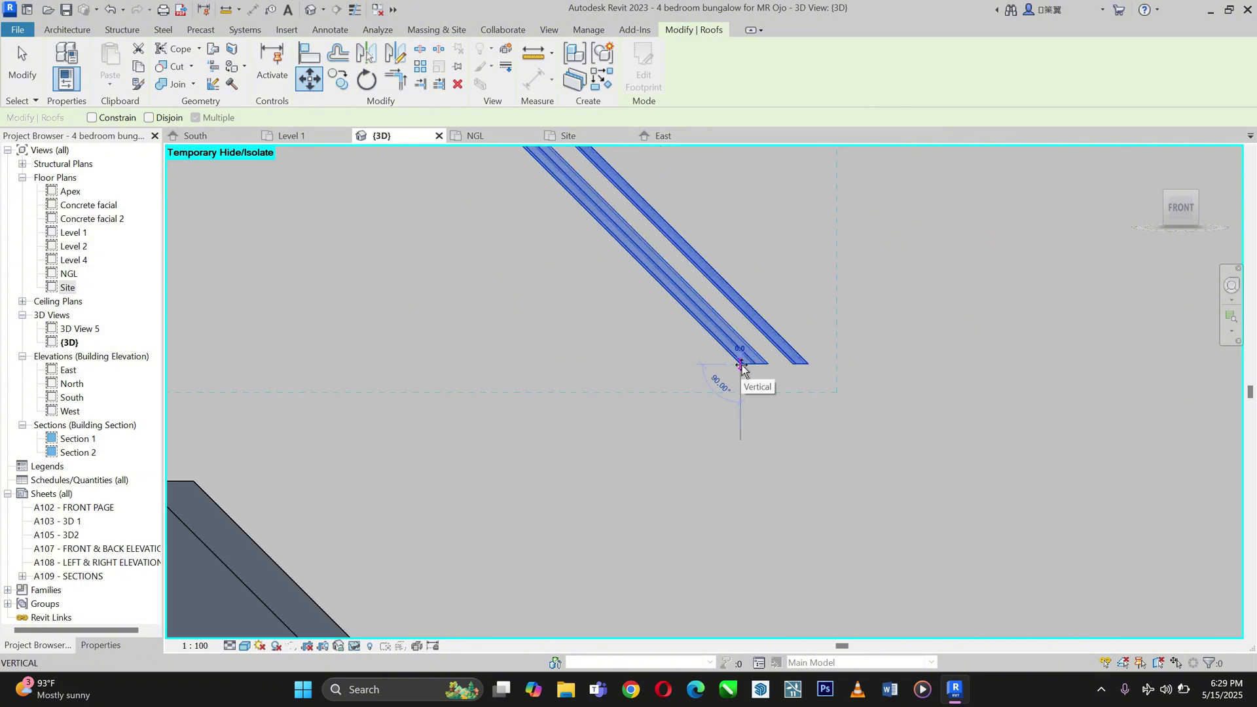
pyautogui.scroll(-2, 741, 367)
pyautogui.scroll(6, 738, 454)
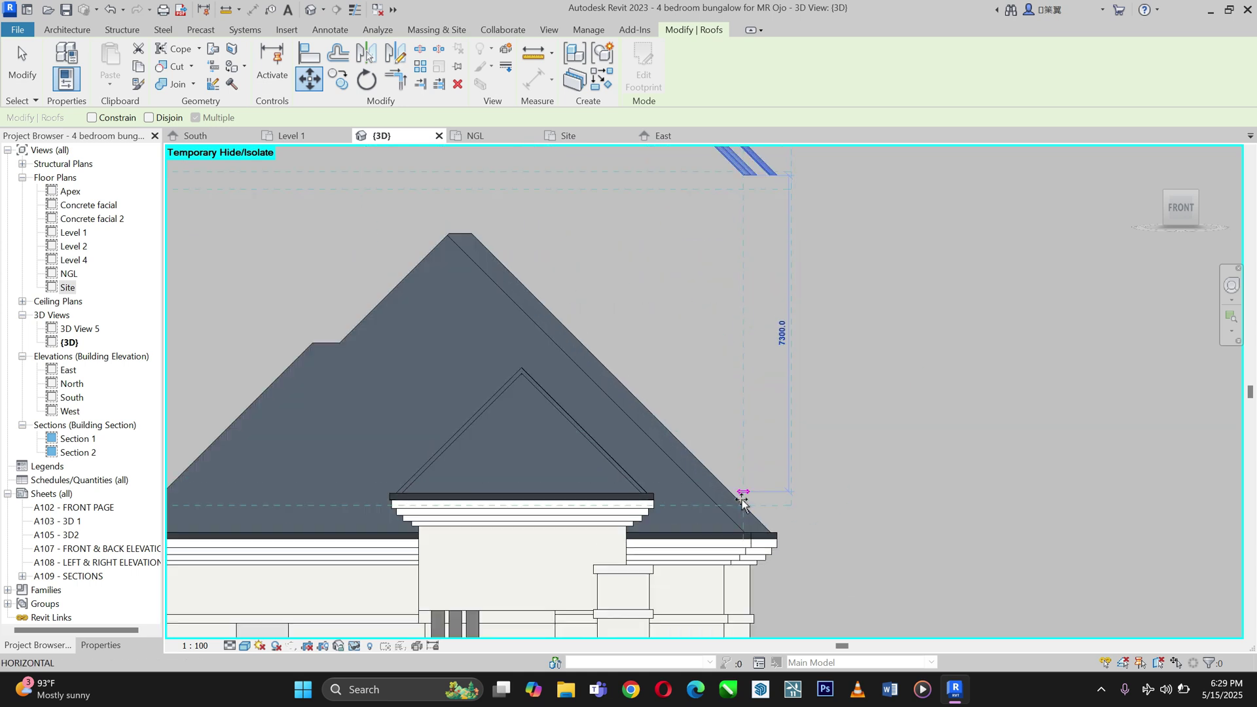
pyautogui.scroll(3, 746, 534)
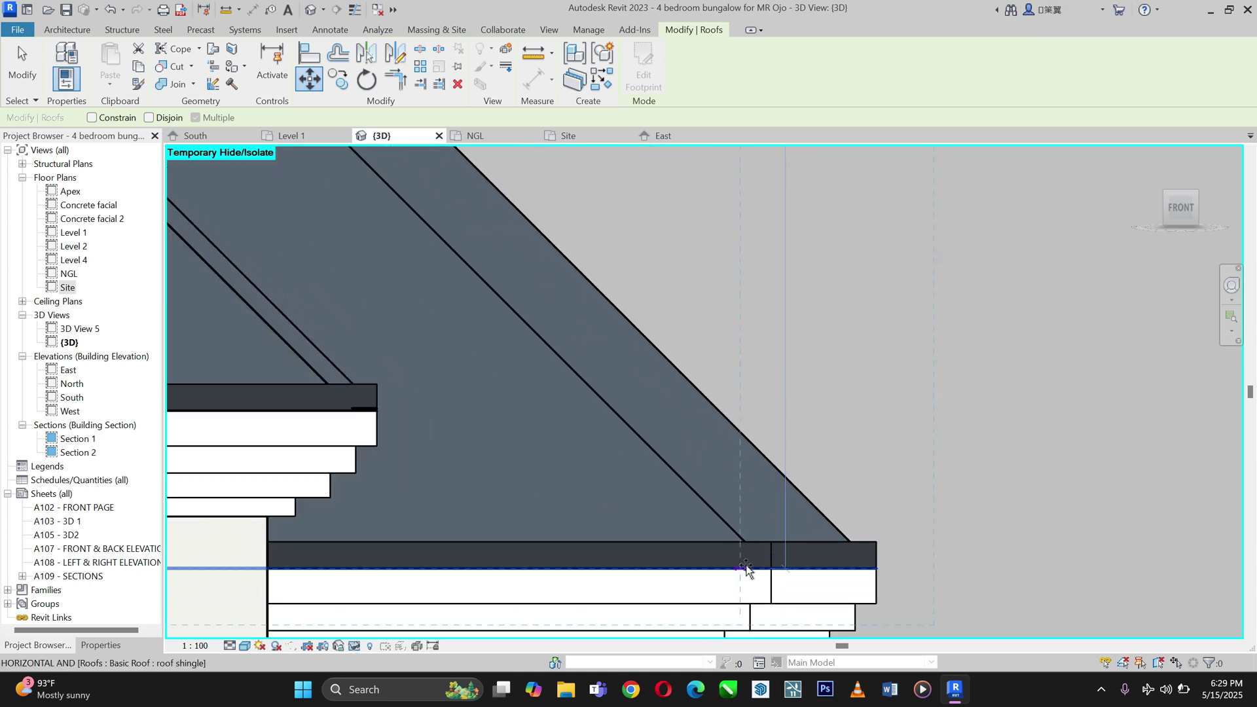
pyautogui.click(746, 568)
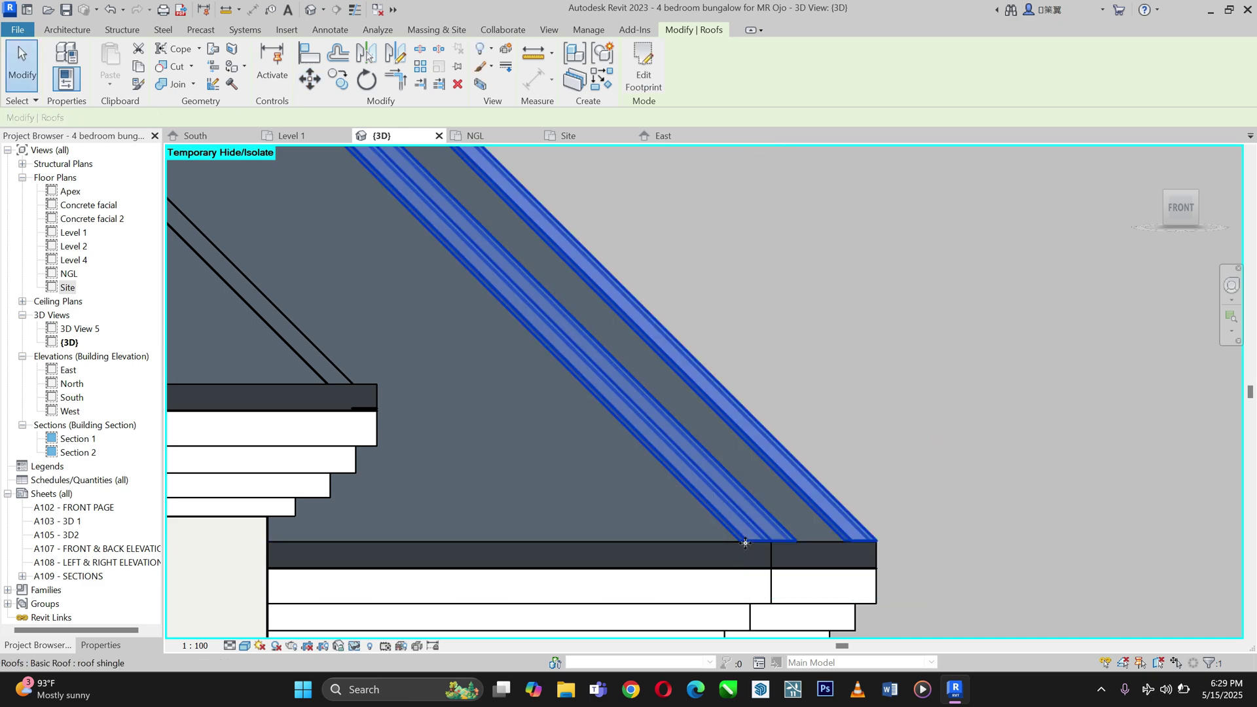
# Examine the ridge, hip and valley strips on the main roof from the front-left and front-right sides.
pyautogui.scroll(-2, 796, 422)
pyautogui.scroll(-3, 805, 415)
pyautogui.scroll(1, 415, 396)
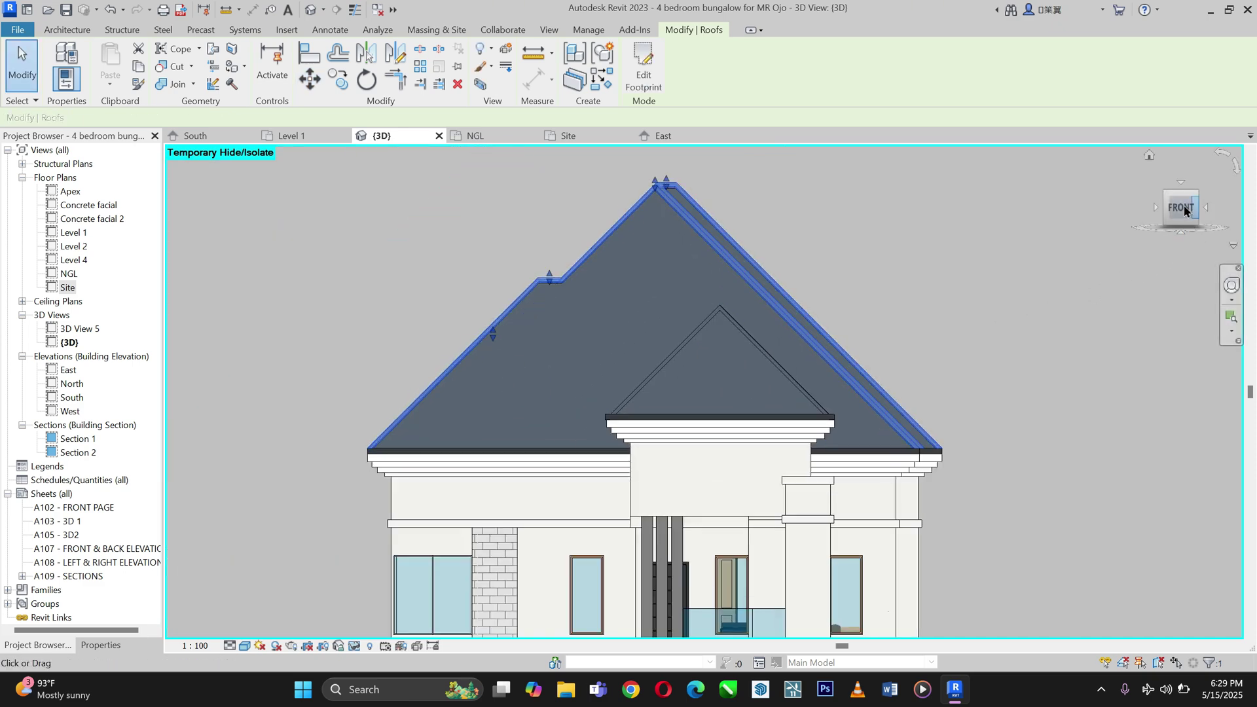
pyautogui.moveTo(1186, 216)
pyautogui.mouseDown()
pyautogui.moveTo(217, 222)
pyautogui.moveTo(337, 230)
pyautogui.mouseUp()
pyautogui.click(995, 216)
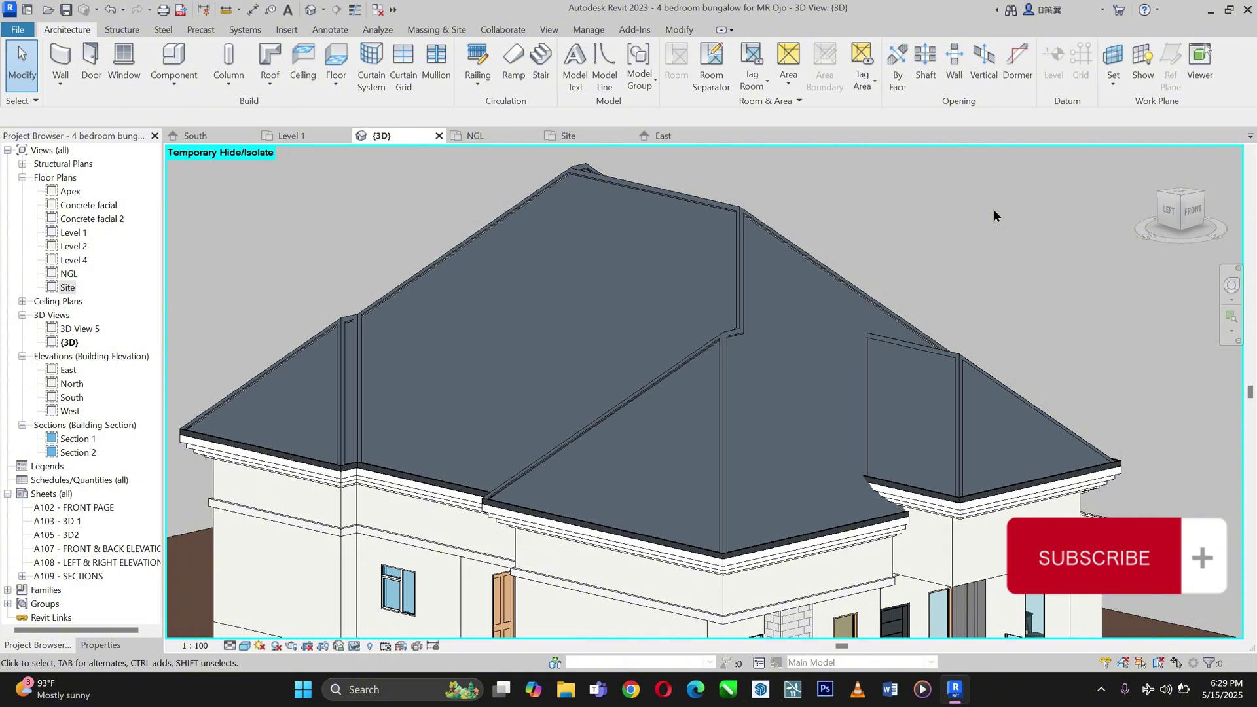
pyautogui.scroll(-3, 921, 213)
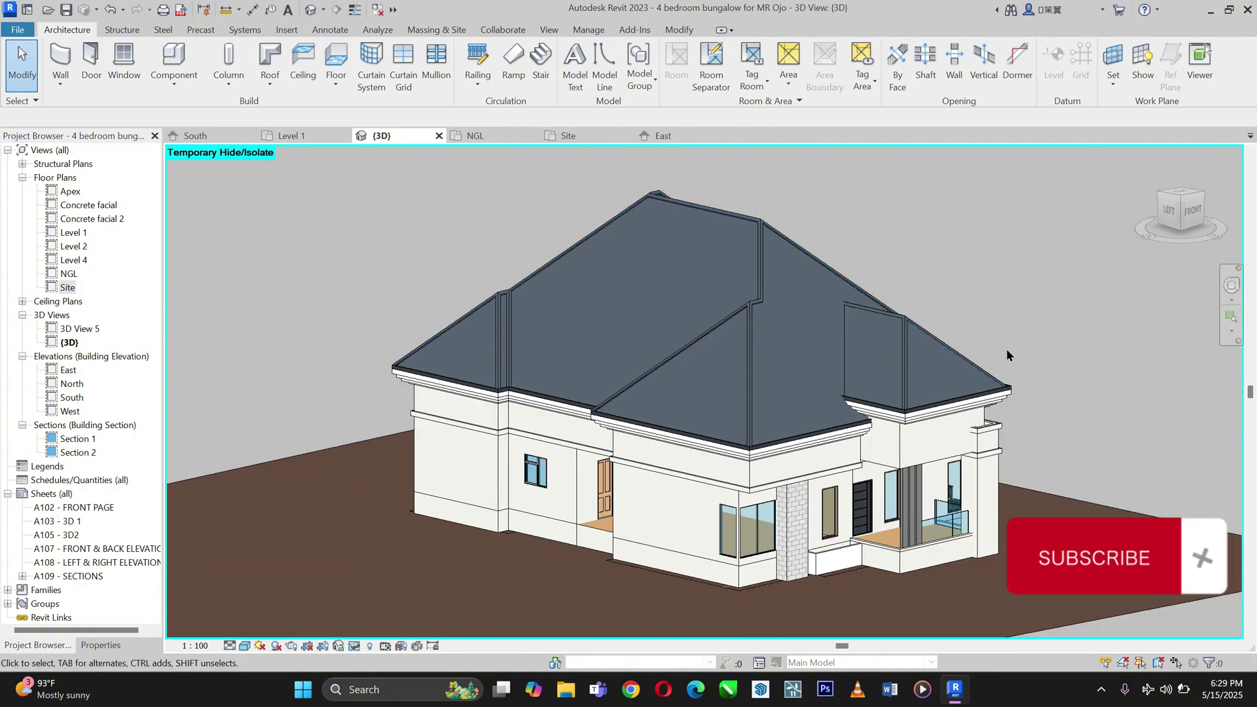
pyautogui.scroll(1, 1103, 399)
pyautogui.moveTo(1103, 400)
pyautogui.keyDown('shift'); pyautogui.mouseDown(button='middle')
pyautogui.moveTo(1093, 214)
pyautogui.moveTo(866, 207)
pyautogui.mouseUp(button='middle'); pyautogui.keyUp('shift')
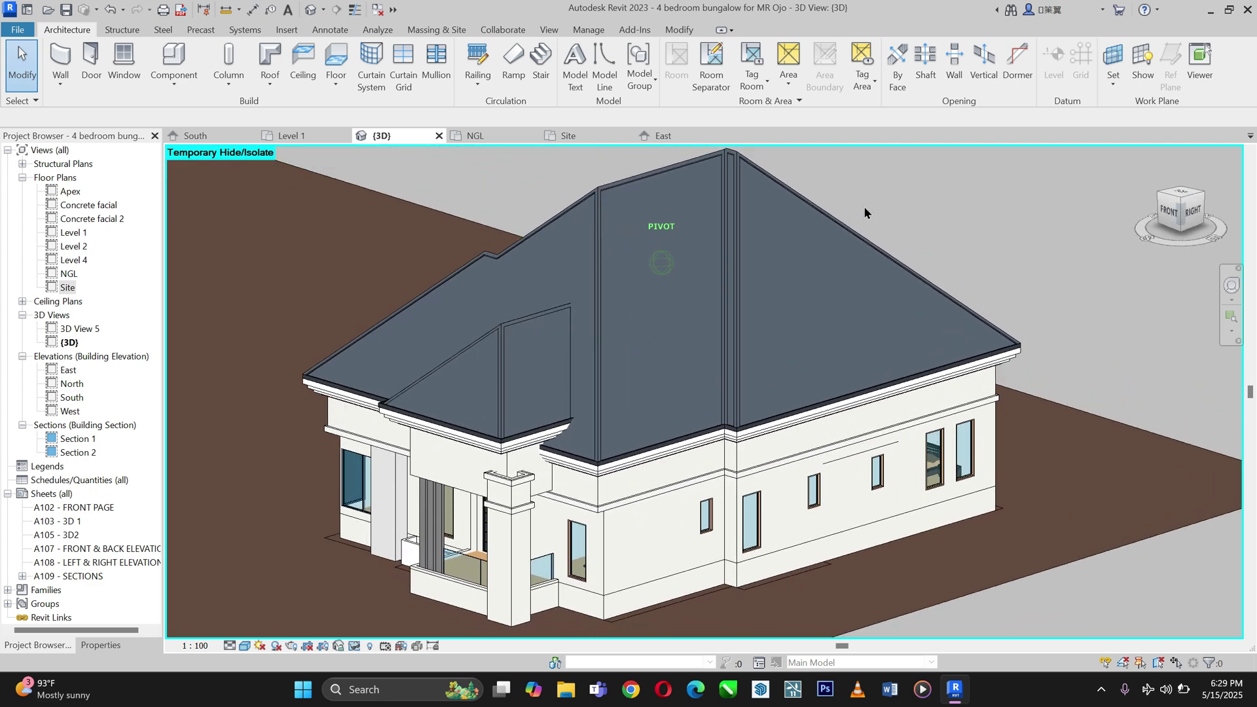
# Inspect the strip roof at the ridge peak up close, then check its fit from the front.
pyautogui.scroll(3, 771, 212)
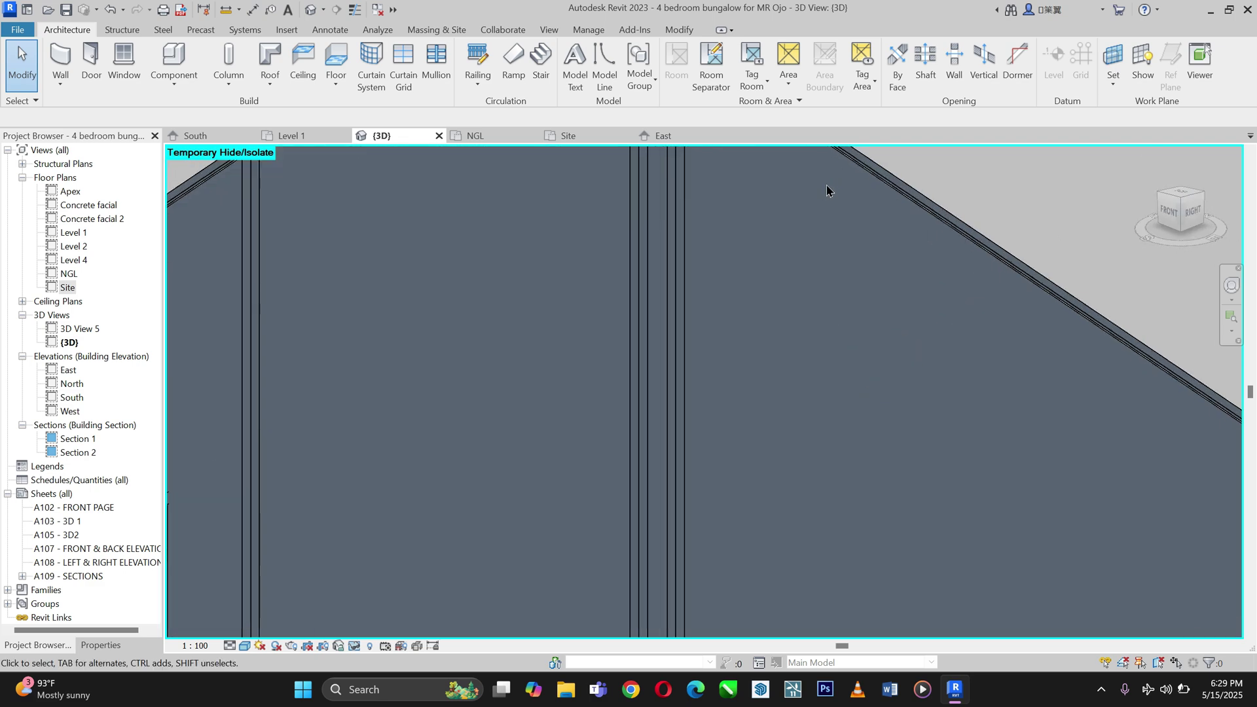
pyautogui.click(612, 320)
pyautogui.scroll(-2, 740, 291)
pyautogui.scroll(-3, 741, 291)
pyautogui.press('Escape')
pyautogui.scroll(4, 623, 216)
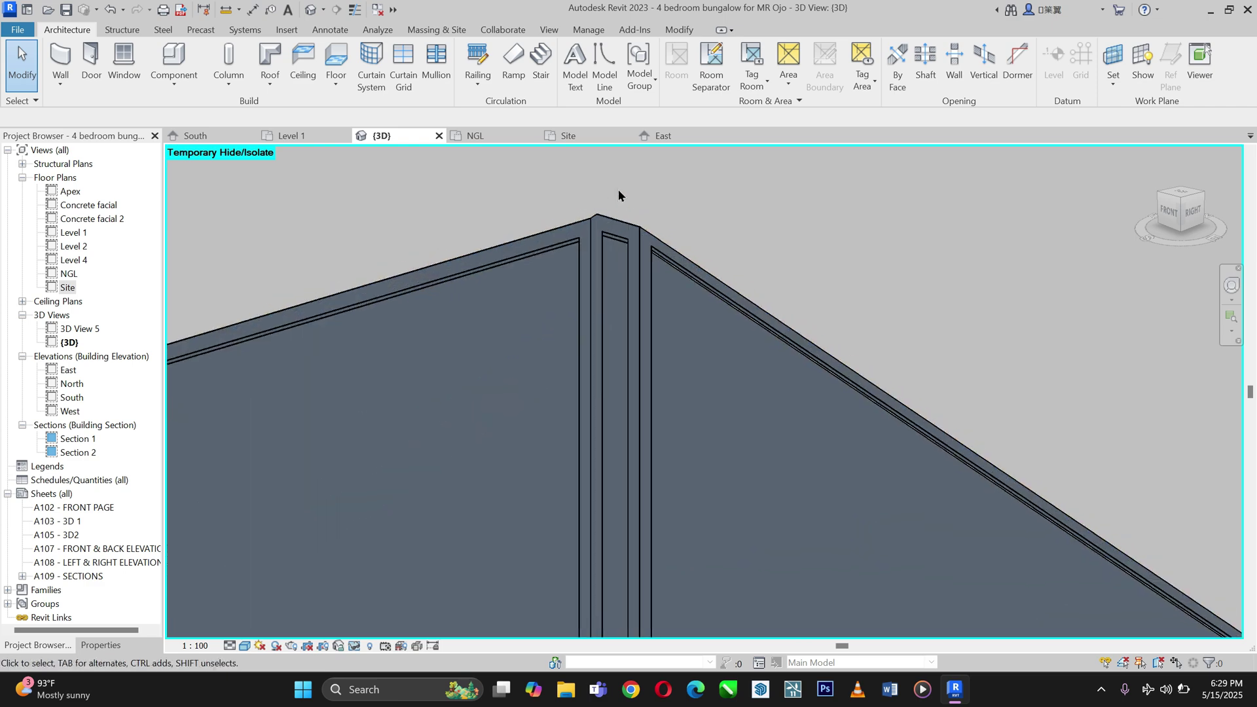
pyautogui.click(615, 226)
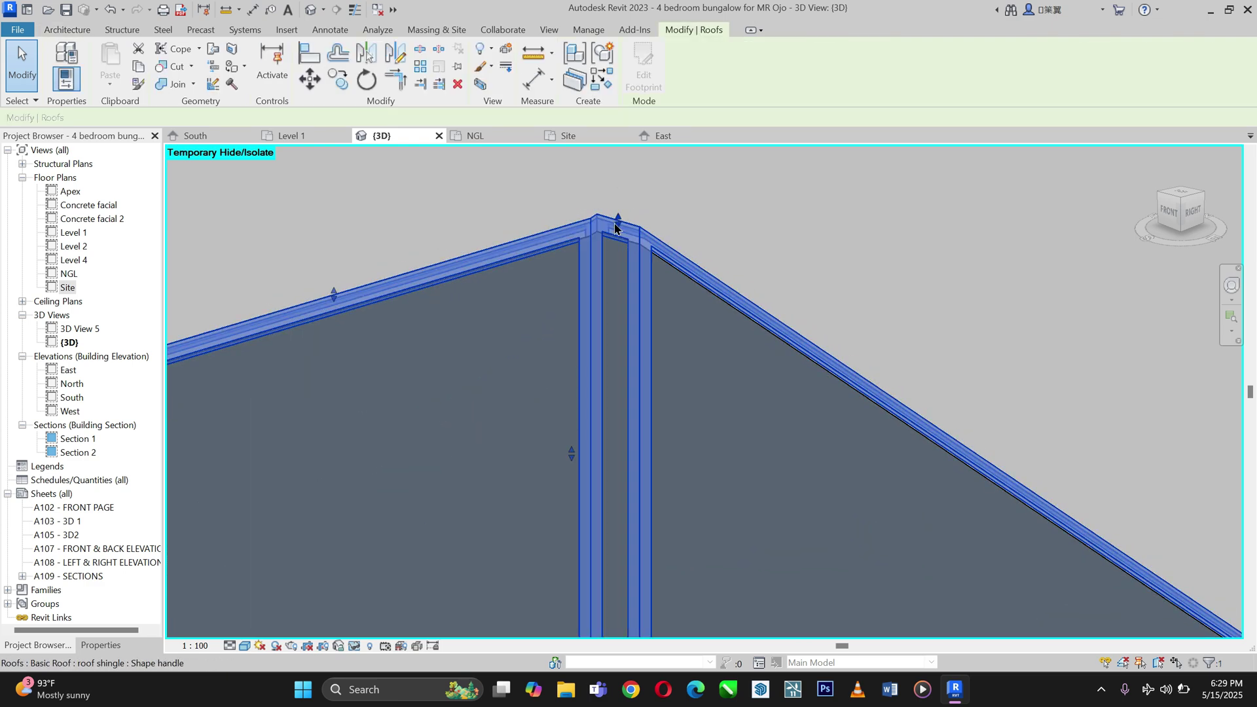
pyautogui.click(1170, 212)
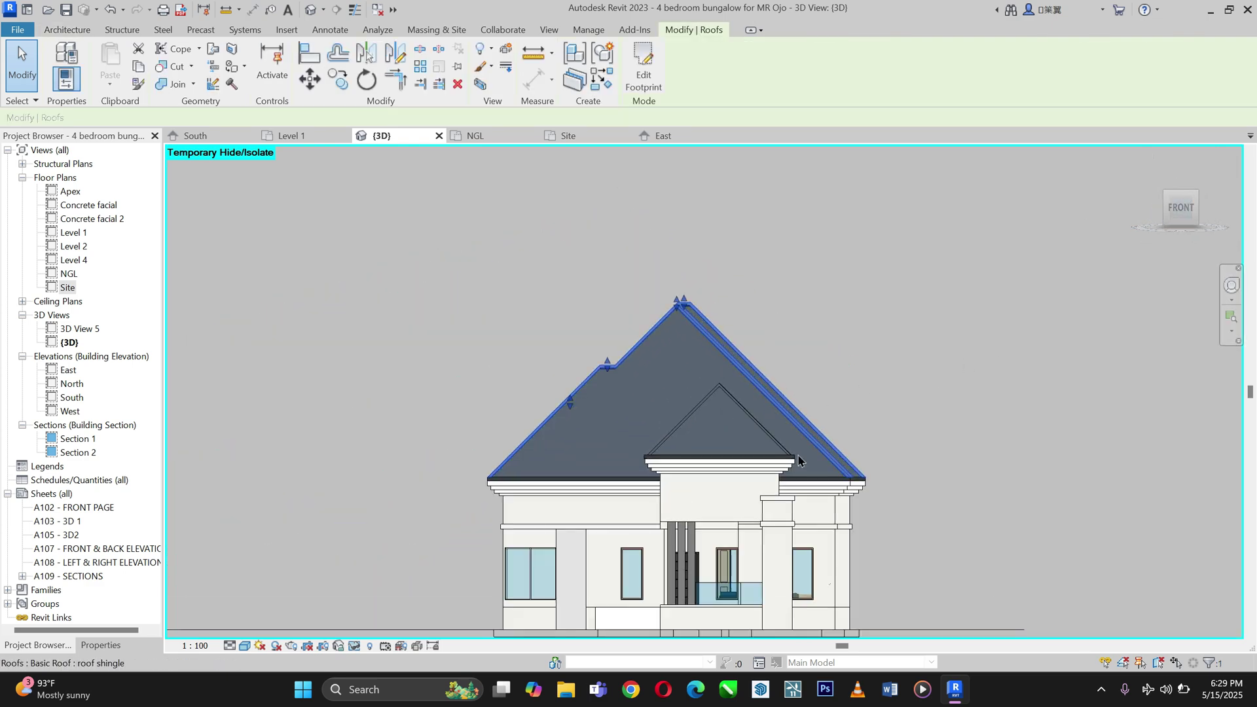
pyautogui.scroll(2, 721, 421)
pyautogui.click(985, 300)
pyautogui.scroll(-1, 742, 266)
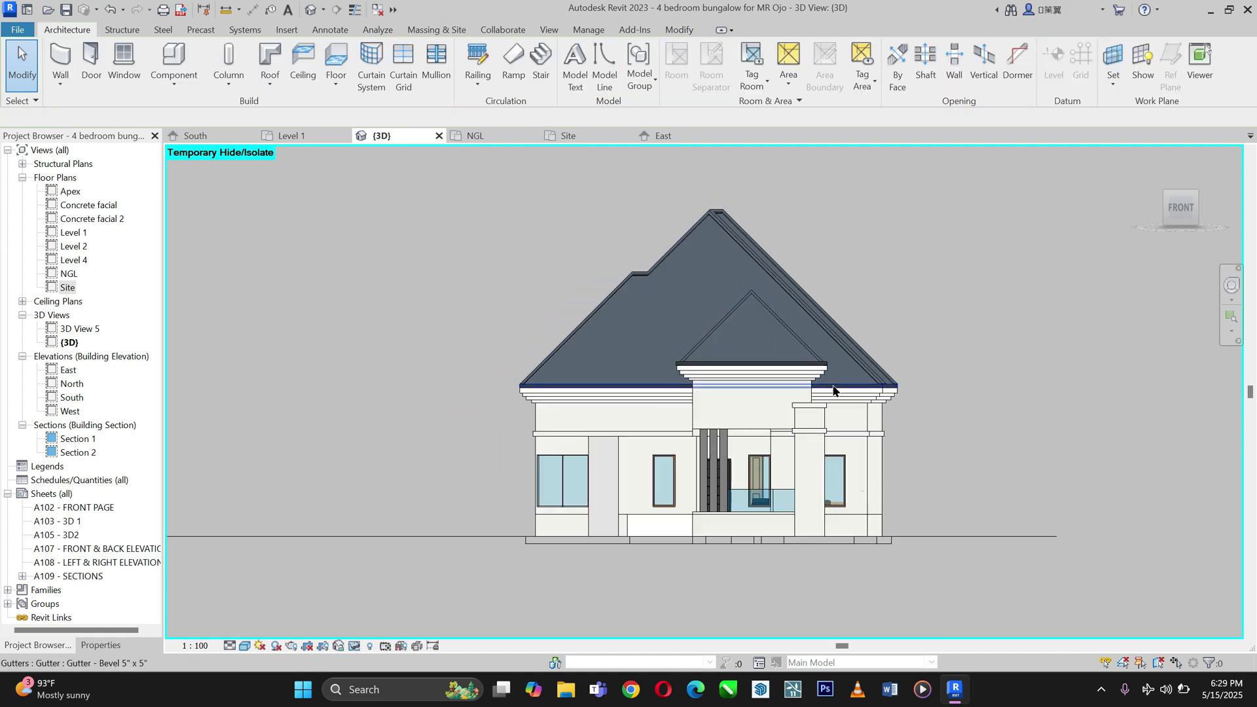
pyautogui.scroll(1, 833, 389)
pyautogui.scroll(-1, 841, 321)
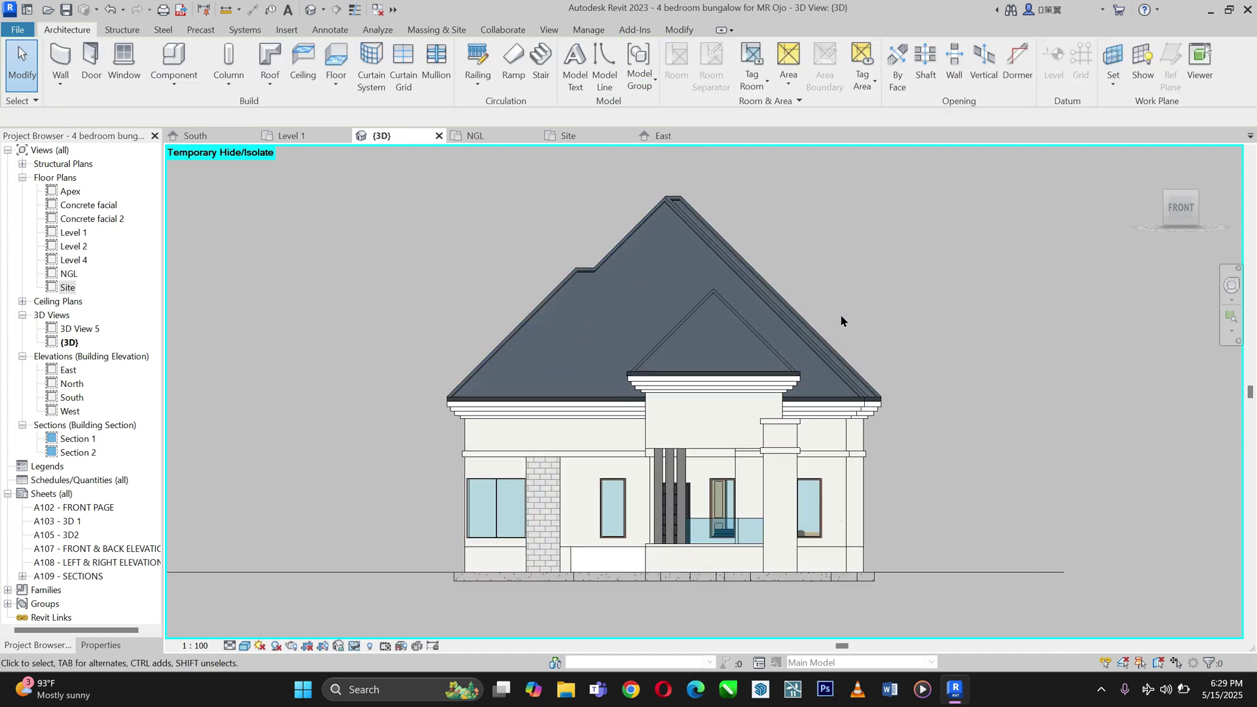